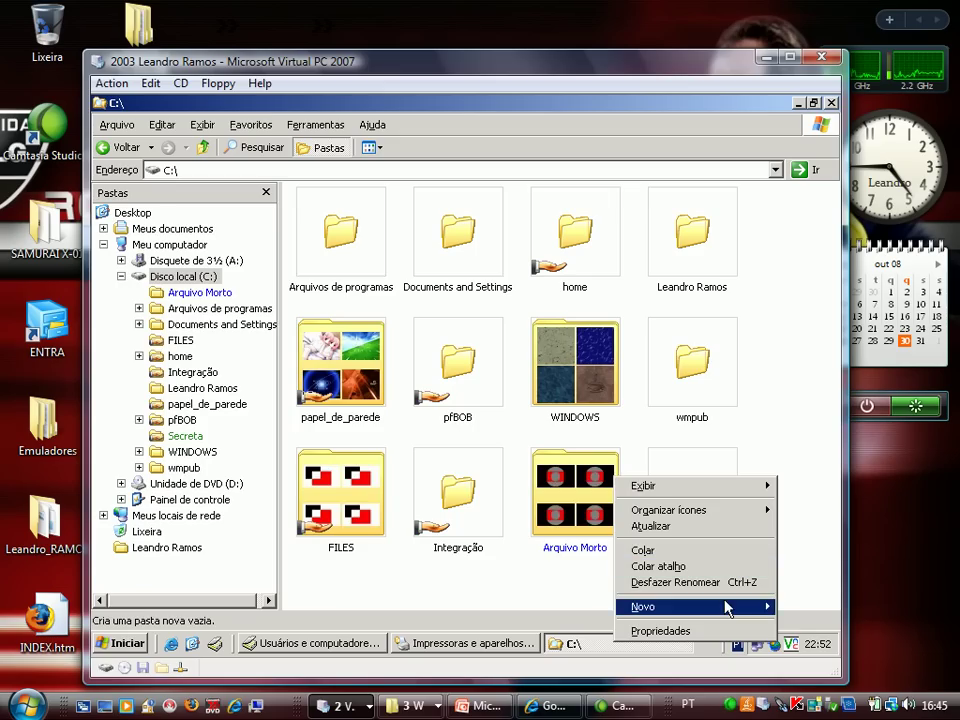
- Create a new folder on C:\ and name it Exemplo
{"action": "mouse_move", "coordinate": [731, 606]}
{"action": "left_click", "coordinate": [562, 484]}
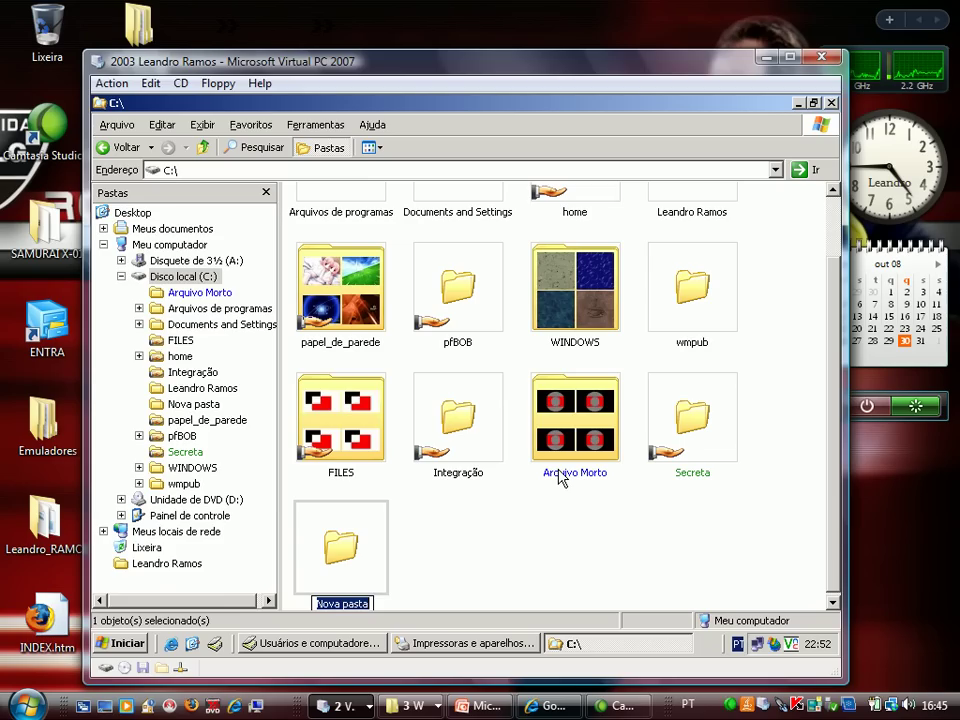
{"action": "type", "text": "Ex"}
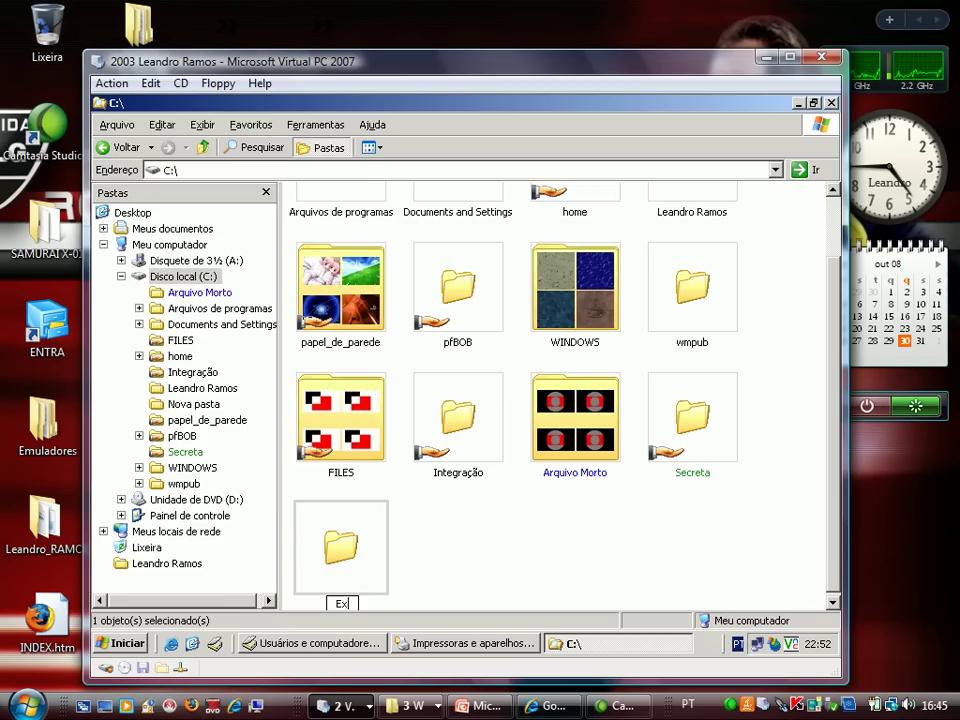
{"action": "type", "text": "emplo"}
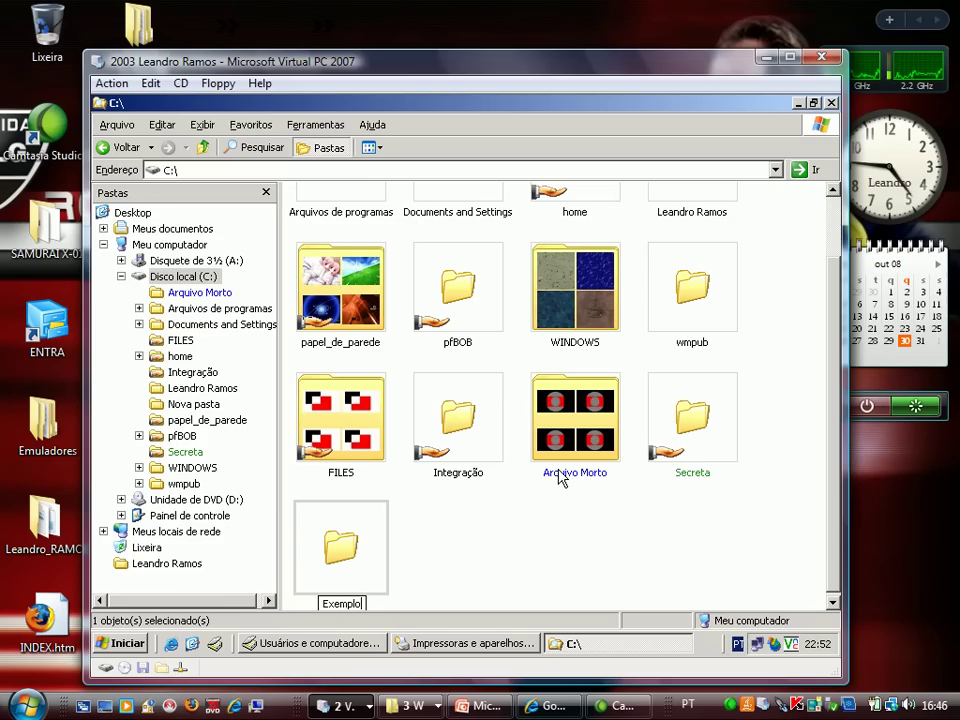
{"action": "key", "text": "Return"}
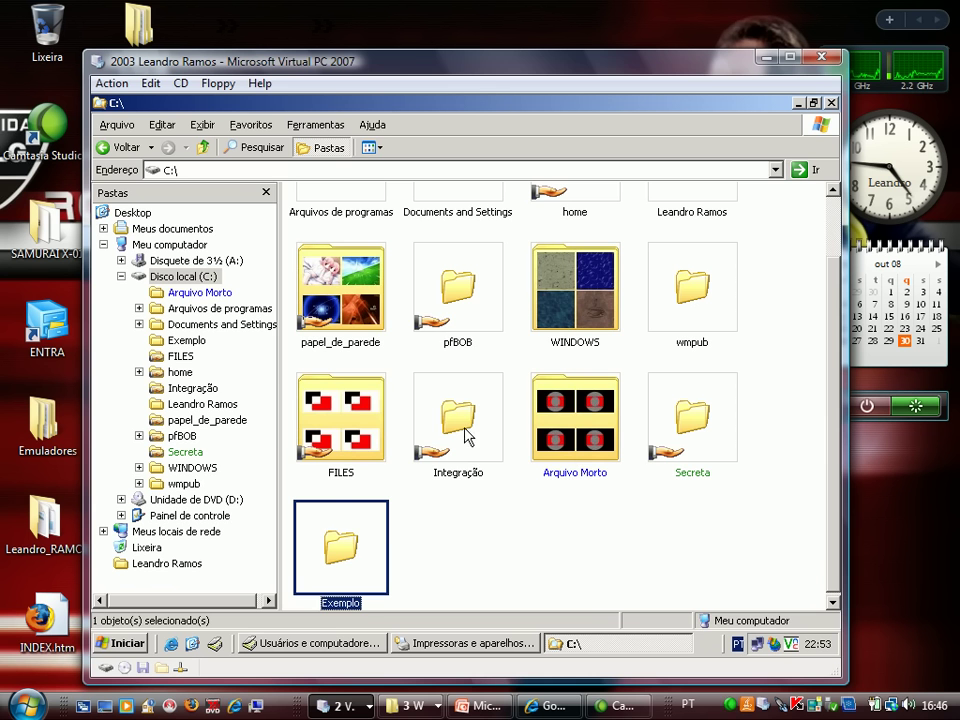
- Share Exemplo with description 'Pasta de Trabalho do dia a dia' and a 25-user limit
{"action": "right_click", "coordinate": [362, 547]}
{"action": "left_click", "coordinate": [455, 376]}
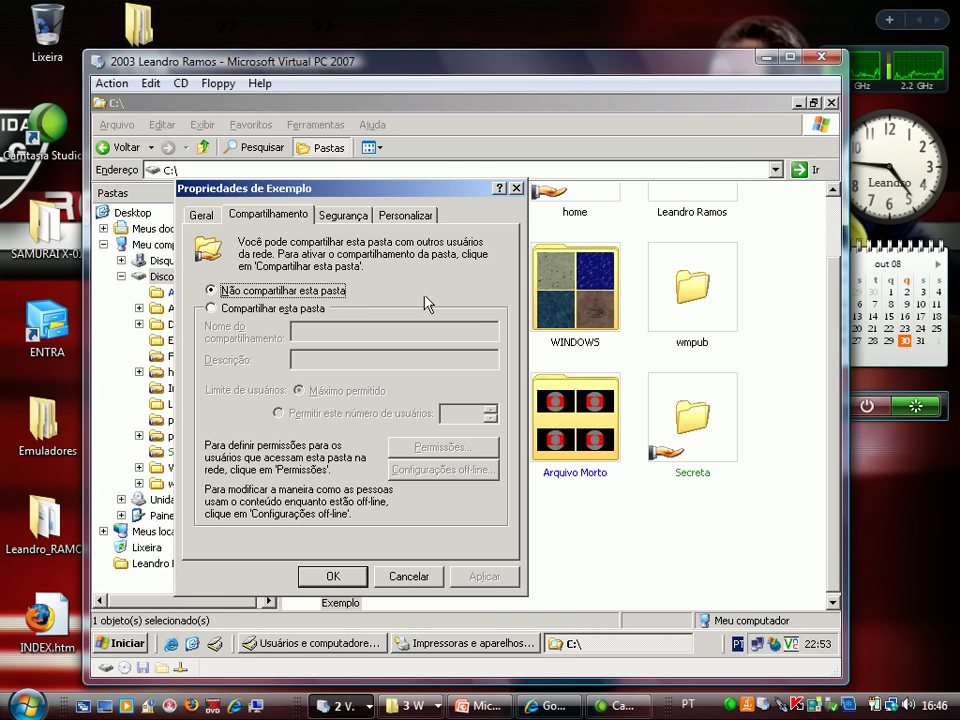
{"action": "left_click", "coordinate": [299, 310]}
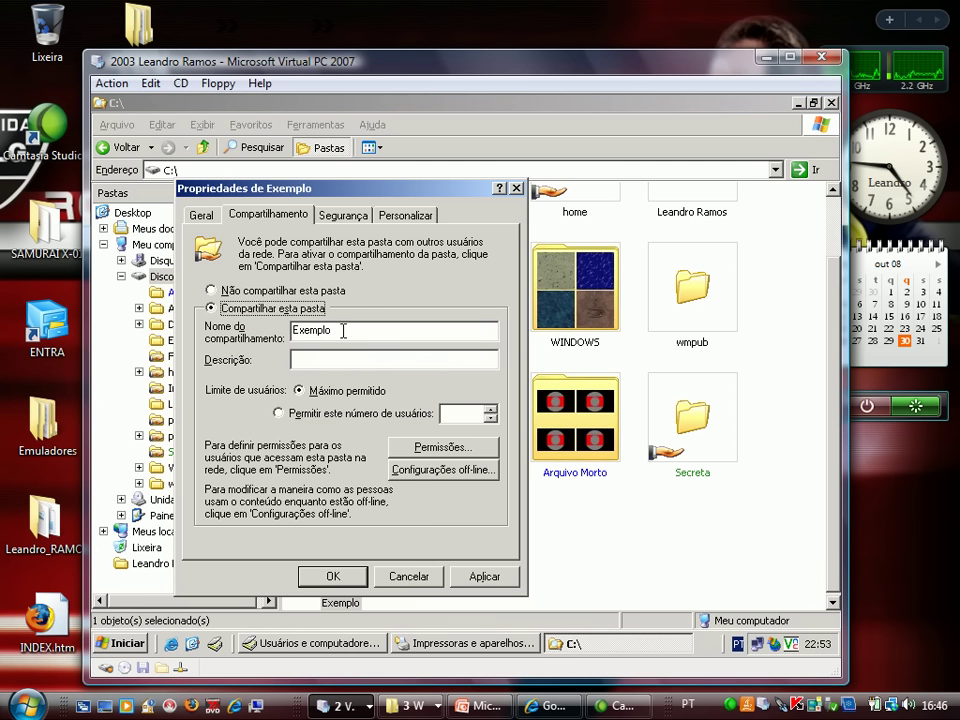
{"action": "left_click", "coordinate": [319, 357]}
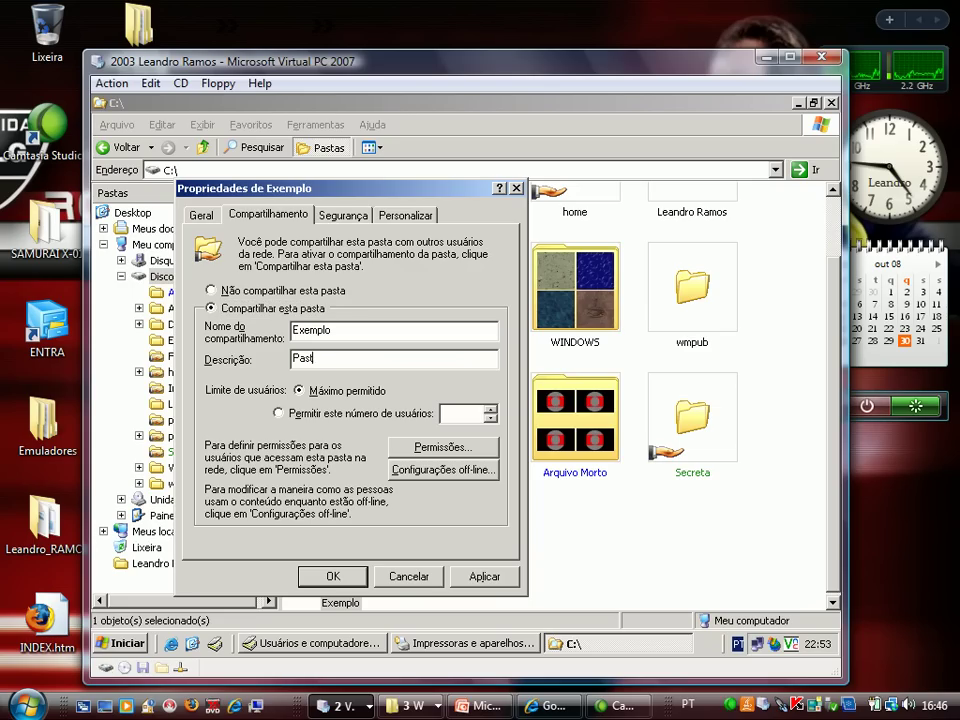
{"action": "type", "text": "Pasta de Trabal"}
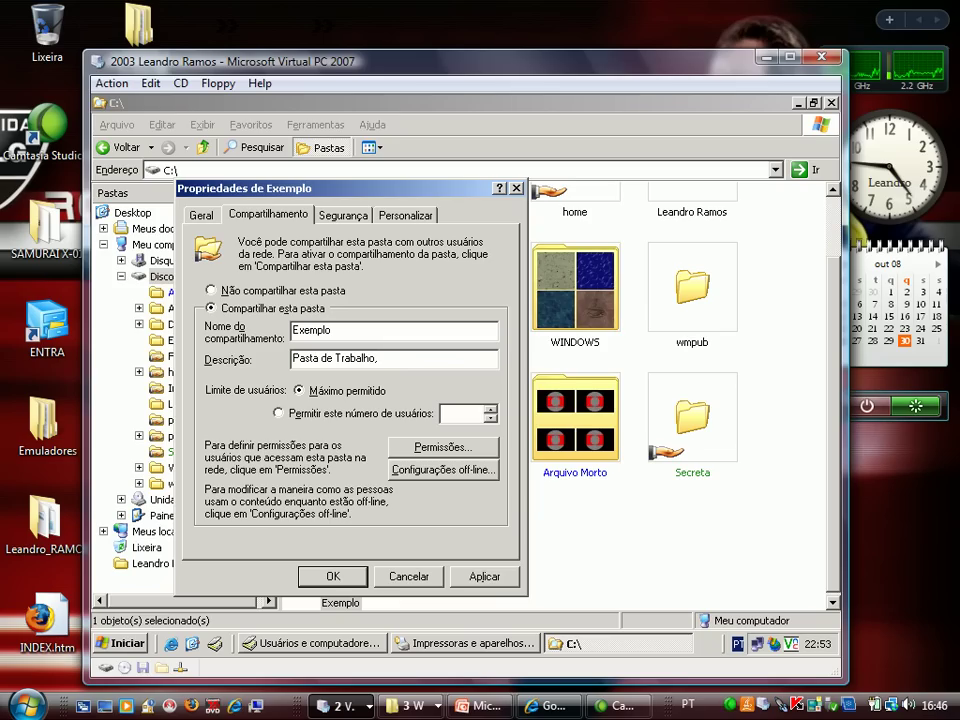
{"action": "type", "text": "ho do dia a dia"}
{"action": "left_click", "coordinate": [328, 413]}
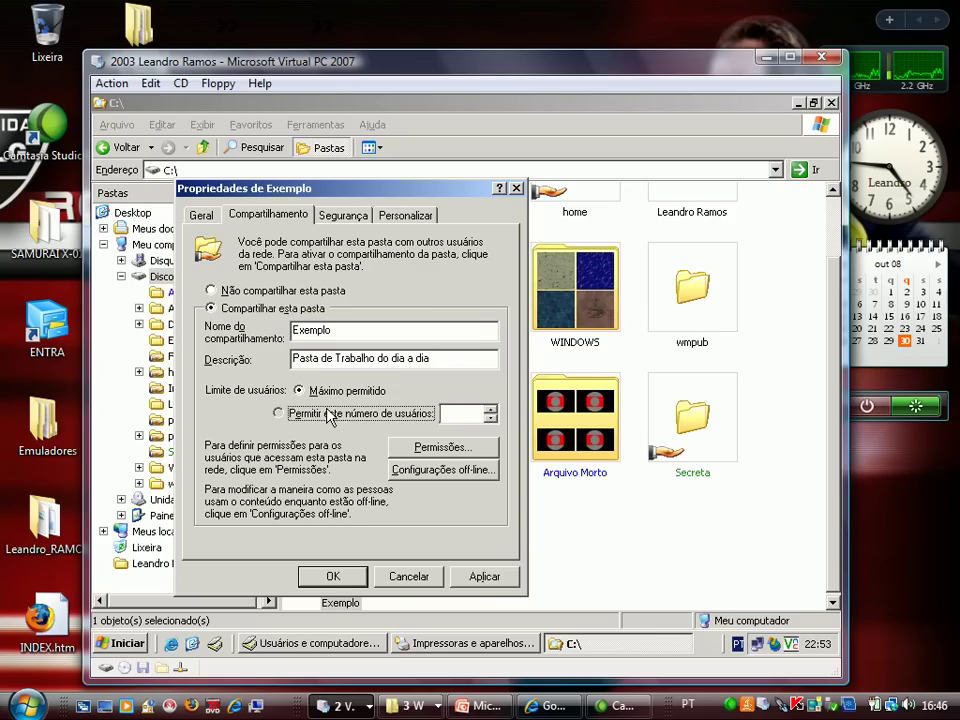
{"action": "left_click", "coordinate": [490, 408]}
{"action": "left_click", "coordinate": [490, 408]}
{"action": "left_click", "coordinate": [490, 408]}
{"action": "left_click", "coordinate": [490, 409]}
{"action": "left_click", "coordinate": [490, 409]}
{"action": "left_click", "coordinate": [490, 409]}
{"action": "left_click", "coordinate": [490, 409]}
{"action": "left_click", "coordinate": [490, 409]}
{"action": "left_click", "coordinate": [490, 409]}
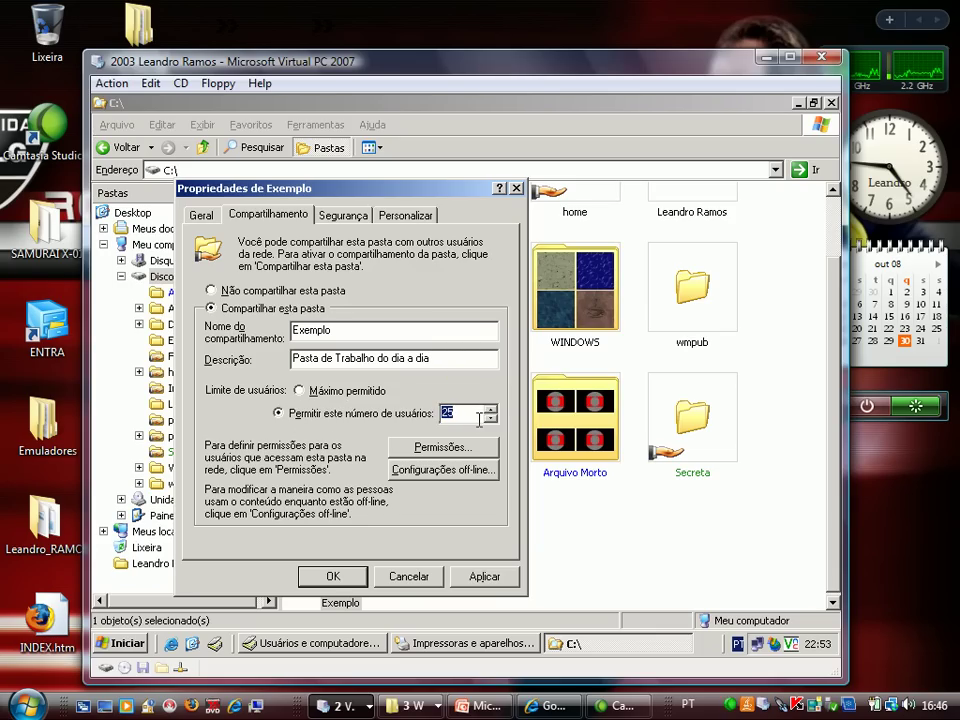
- Allow Alteração for Todos in share permissions and Modificar for Usuários in security, then reopen properties
{"action": "left_click", "coordinate": [468, 449]}
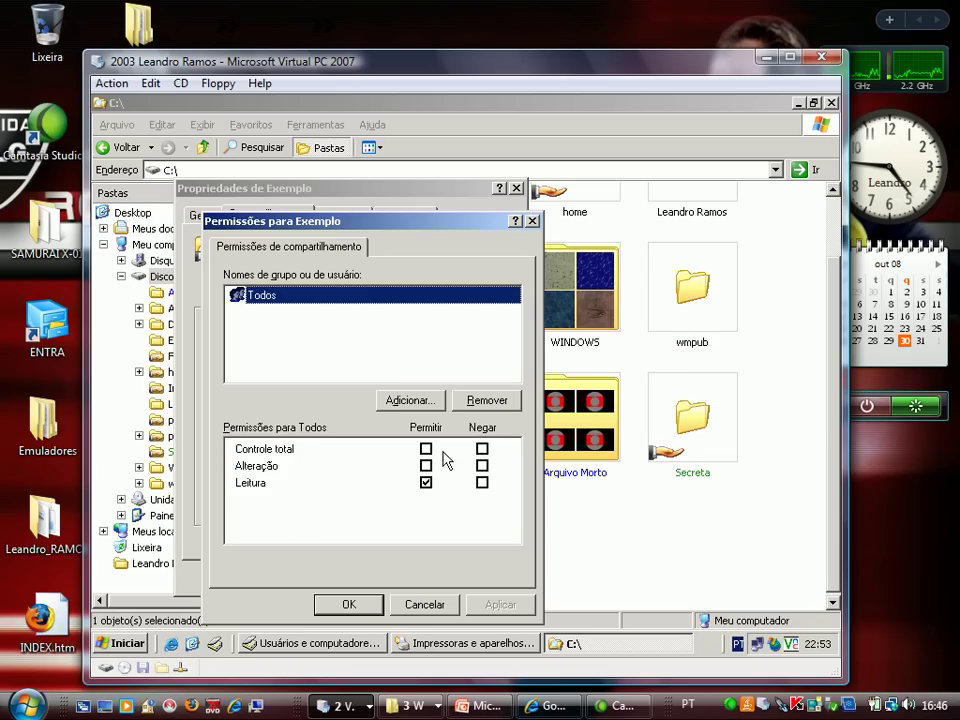
{"action": "left_click", "coordinate": [426, 465]}
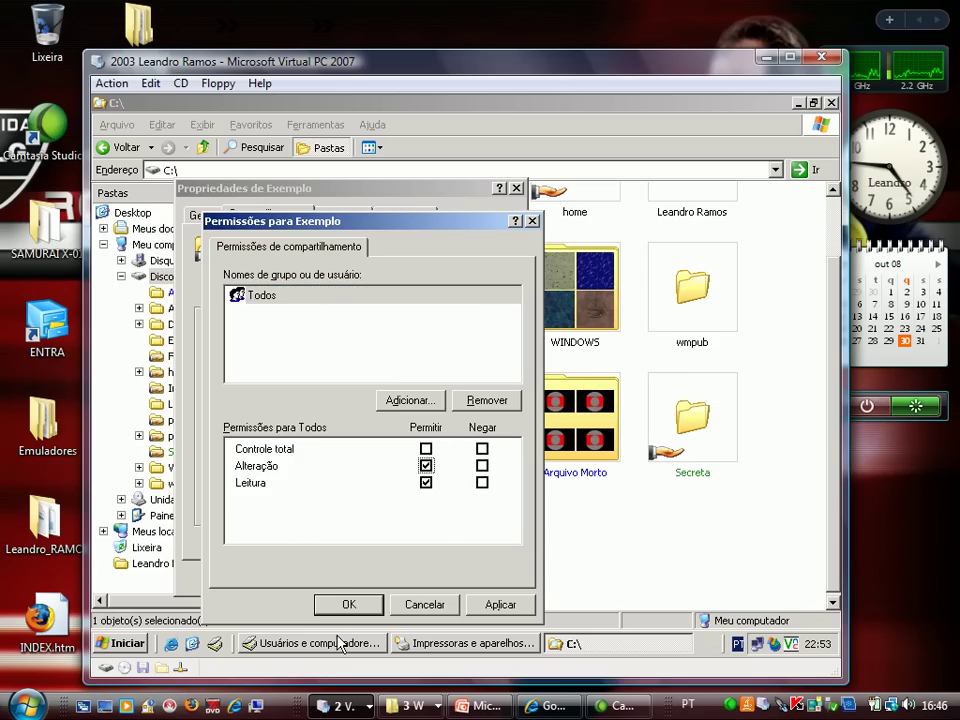
{"action": "left_click", "coordinate": [349, 606]}
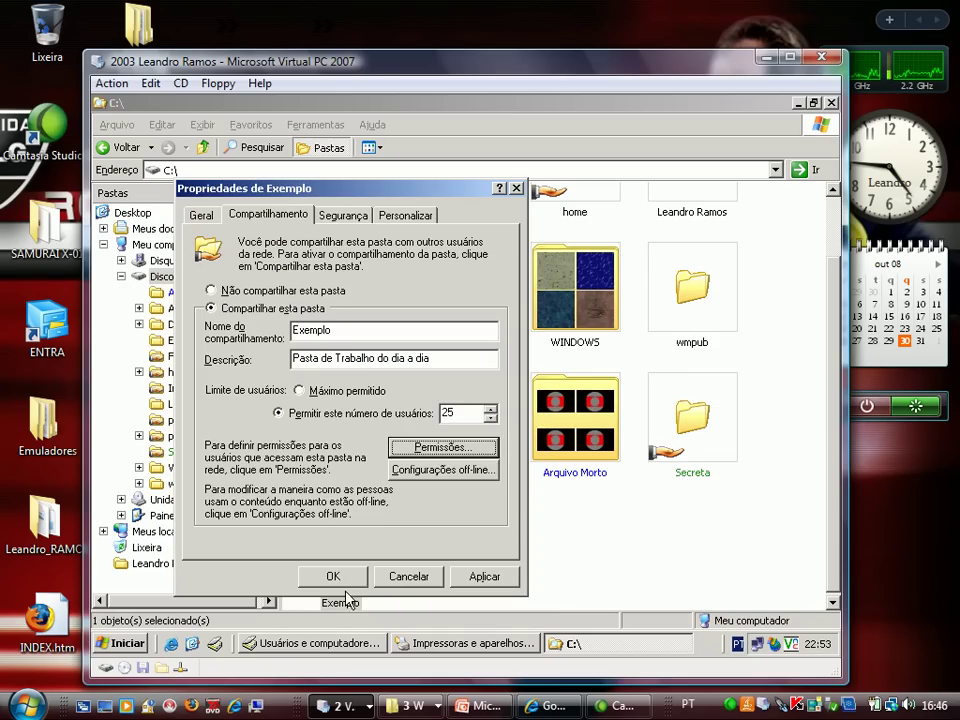
{"action": "left_click", "coordinate": [344, 215]}
{"action": "left_click", "coordinate": [321, 318]}
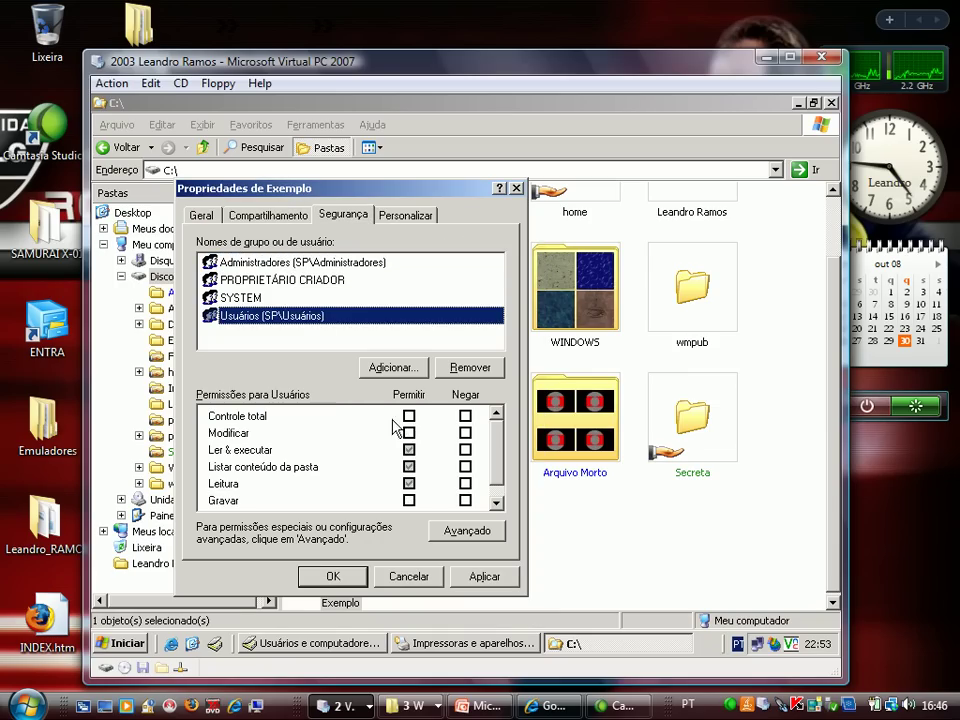
{"action": "left_click", "coordinate": [409, 432]}
{"action": "left_click", "coordinate": [352, 576]}
{"action": "right_click", "coordinate": [360, 555]}
{"action": "left_click", "coordinate": [400, 543]}
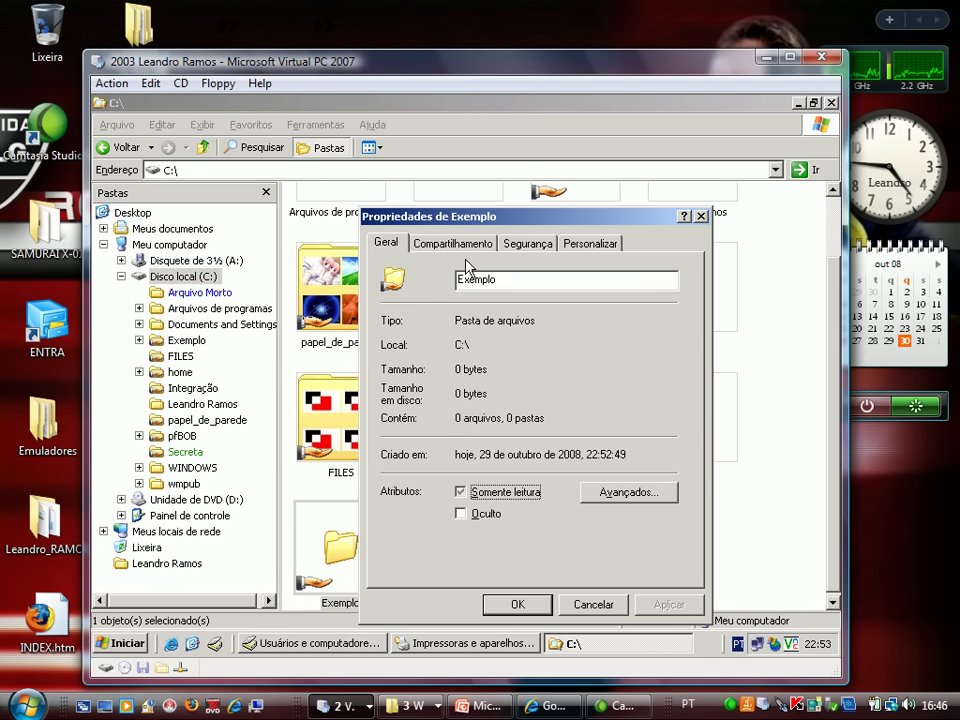
- Make all files users open from Exemplo automatically available offline, optimized for performance
{"action": "left_click", "coordinate": [452, 243]}
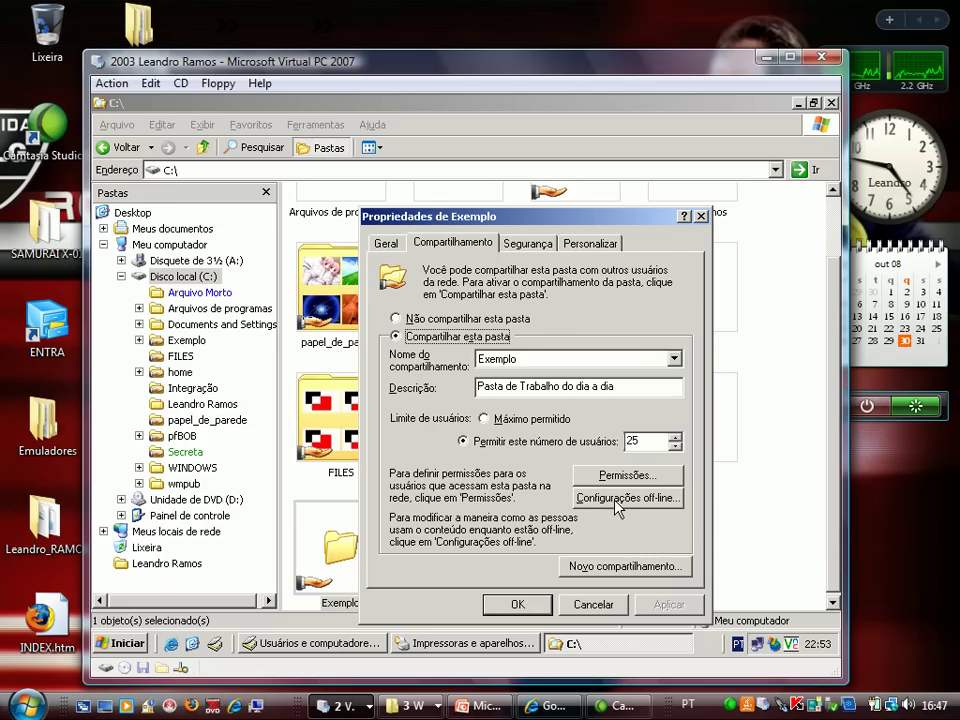
{"action": "left_click", "coordinate": [617, 500]}
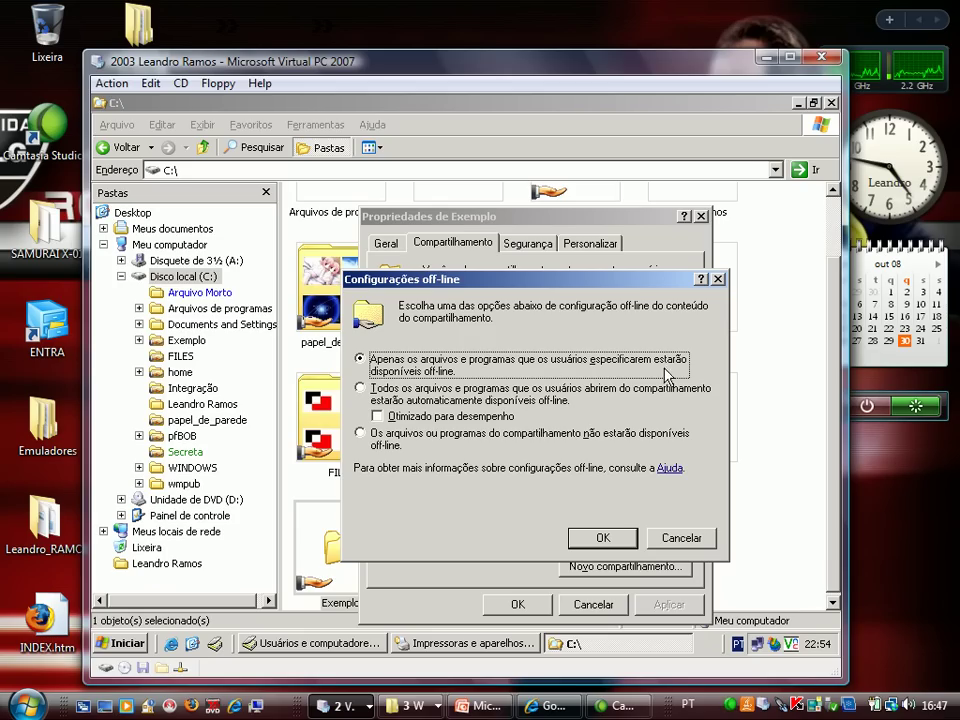
{"action": "left_click", "coordinate": [466, 375]}
{"action": "left_click", "coordinate": [399, 391]}
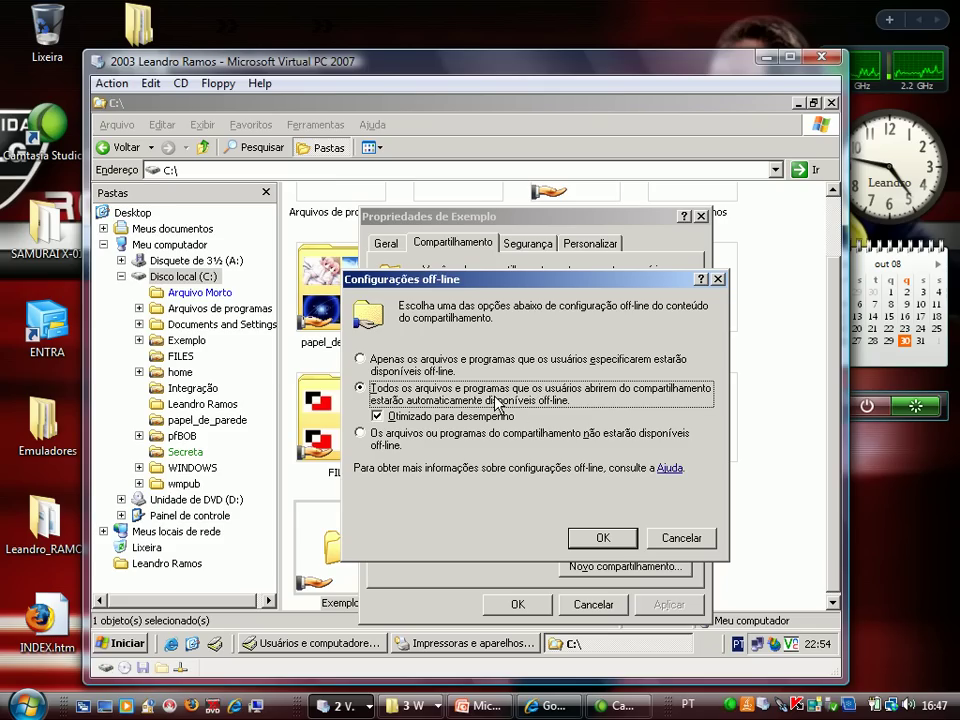
{"action": "left_click", "coordinate": [602, 538]}
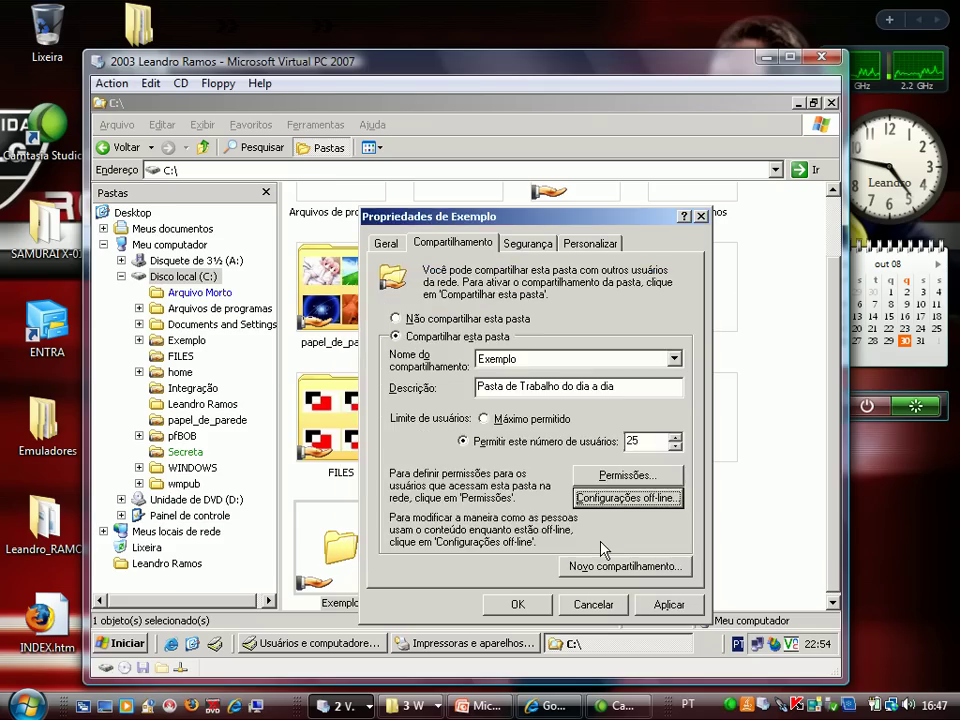
{"action": "left_click", "coordinate": [517, 604]}
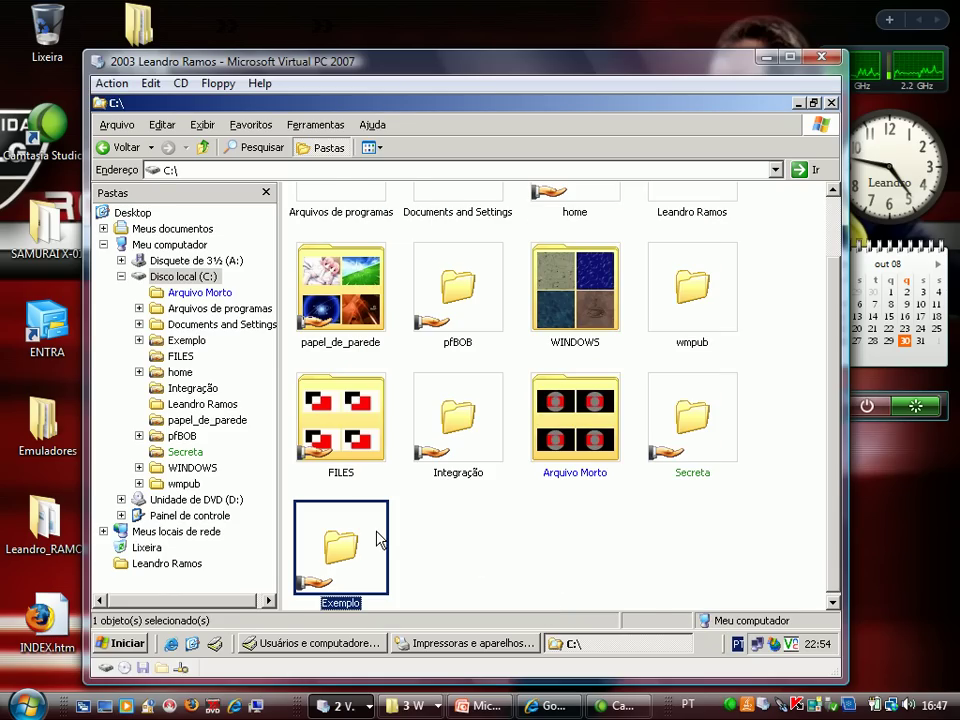
- Inside Exemplo, create a new text document, keeping its .txt extension
{"action": "double_click", "coordinate": [380, 540]}
{"action": "right_click", "coordinate": [434, 407]}
{"action": "mouse_move", "coordinate": [490, 566]}
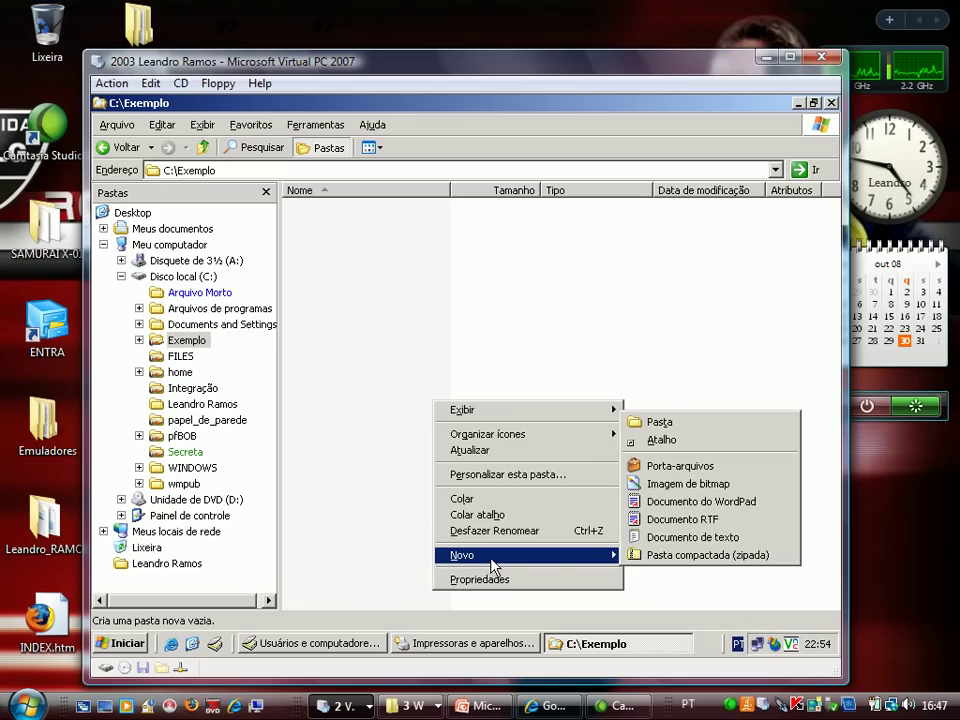
{"action": "left_click", "coordinate": [668, 538]}
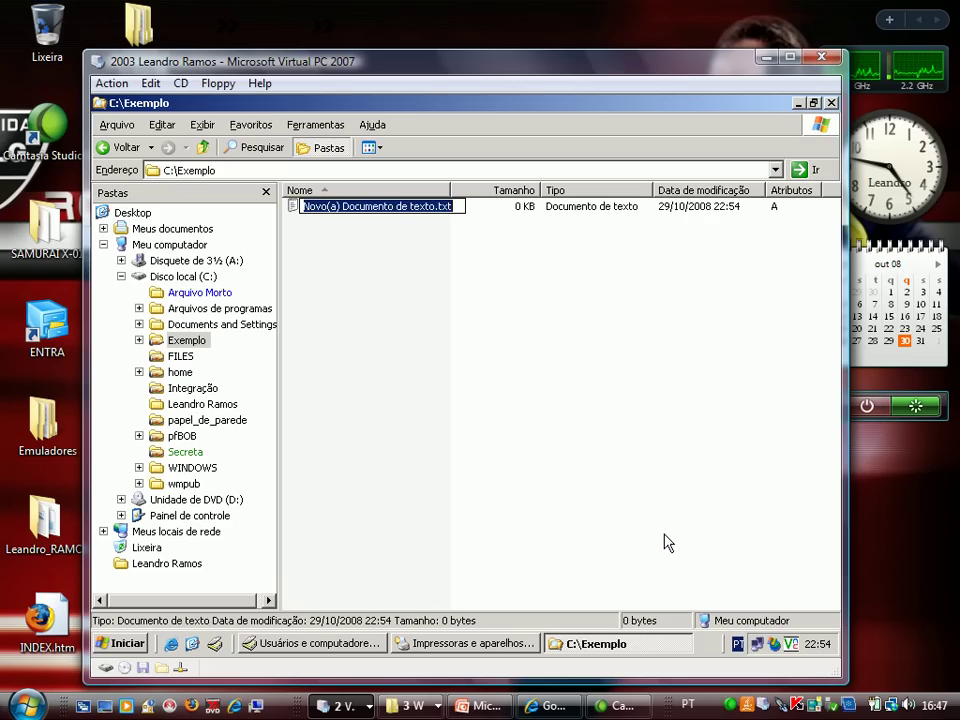
{"action": "type", "text": "Texto1"}
{"action": "key", "text": "Return"}
{"action": "key", "text": "Tab"}
{"action": "key", "text": "Return"}
- Rename the new document to texto1.txt and open it
{"action": "key", "text": "End"}
{"action": "key", "text": "BackSpace"}
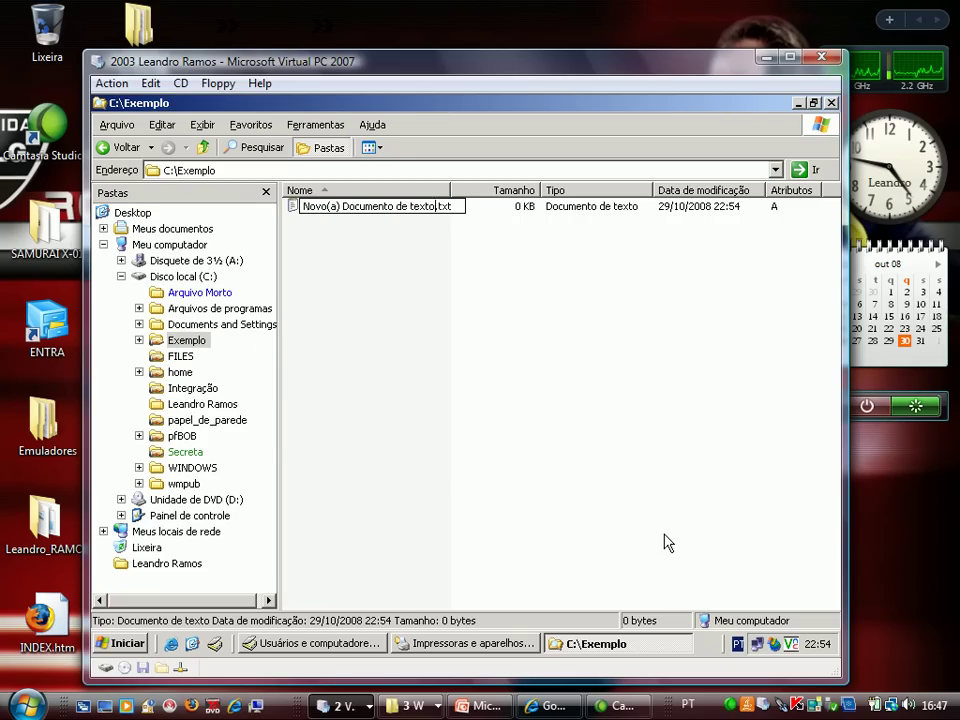
{"action": "key", "text": "BackSpace"}
{"action": "key", "text": "BackSpace"}
{"action": "key", "text": "BackSpace"}
{"action": "key", "text": "BackSpace"}
{"action": "key", "text": "BackSpace"}
{"action": "key", "text": "BackSpace"}
{"action": "key", "text": "BackSpace"}
{"action": "key", "text": "BackSpace"}
{"action": "key", "text": "BackSpace"}
{"action": "key", "text": "BackSpace"}
{"action": "key", "text": "BackSpace"}
{"action": "key", "text": "BackSpace"}
{"action": "key", "text": "BackSpace"}
{"action": "key", "text": "BackSpace"}
{"action": "key", "text": "BackSpace"}
{"action": "key", "text": "BackSpace"}
{"action": "key", "text": "BackSpace"}
{"action": "key", "text": "BackSpace"}
{"action": "key", "text": "BackSpace"}
{"action": "key", "text": "BackSpace"}
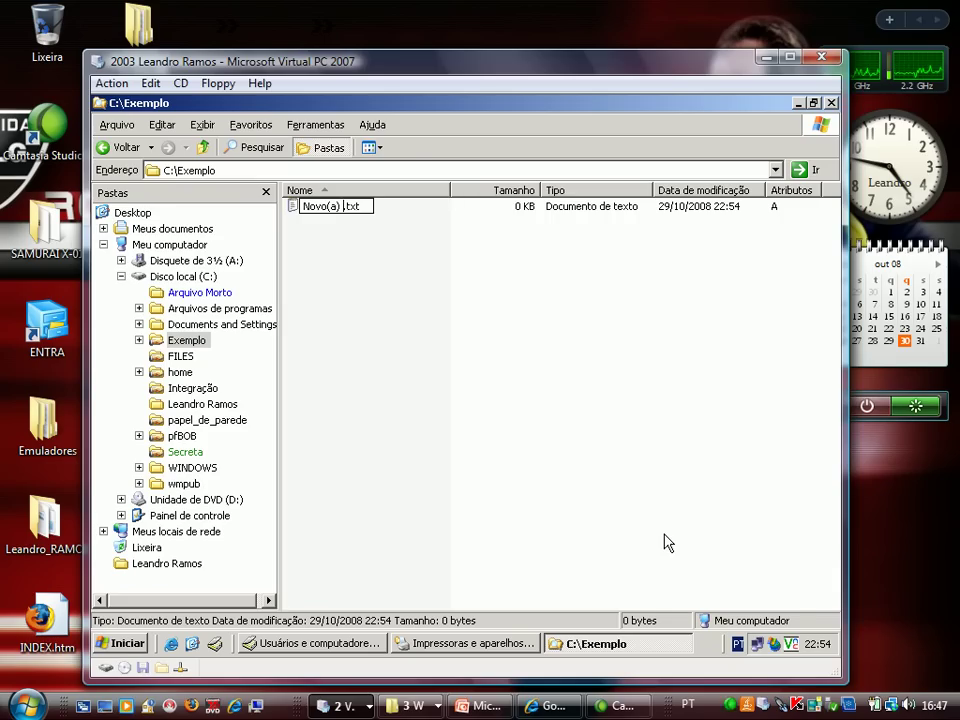
{"action": "type", "text": "texto1"}
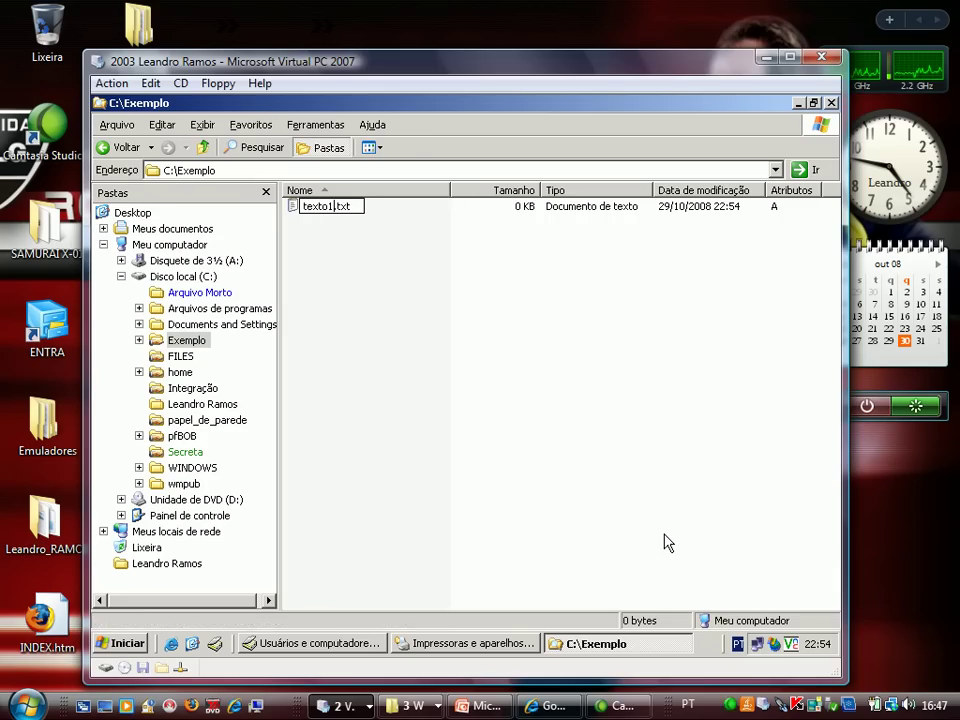
{"action": "key", "text": "Return"}
{"action": "key", "text": "Return"}
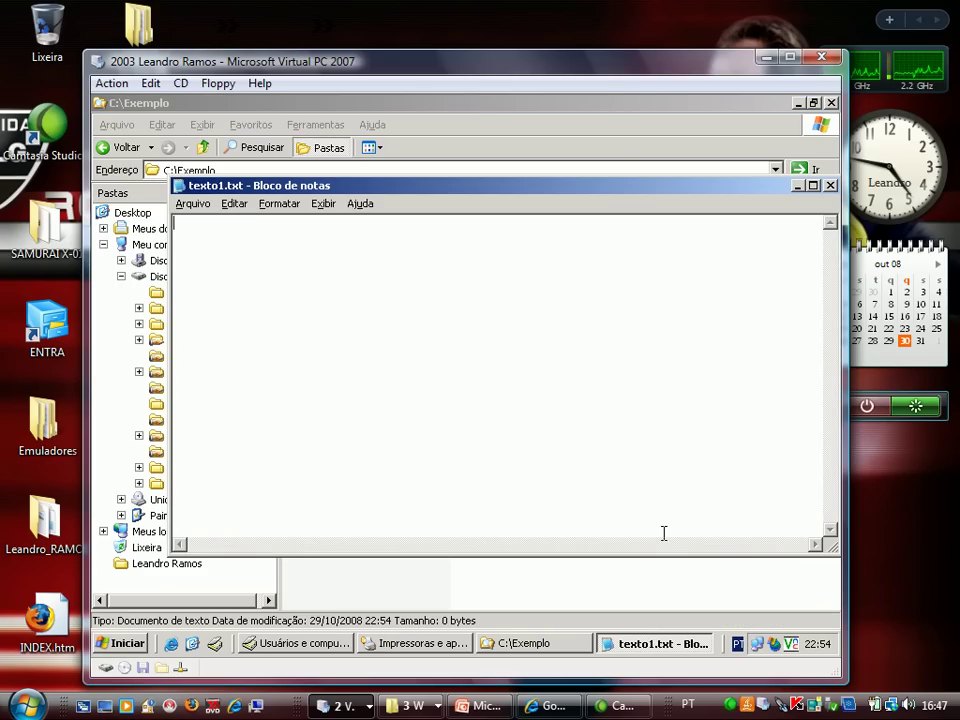
- Type 'Aula de windows 2003 server' plus the author's name, then save texto1.txt on closing
{"action": "type", "text": "Aula de window"}
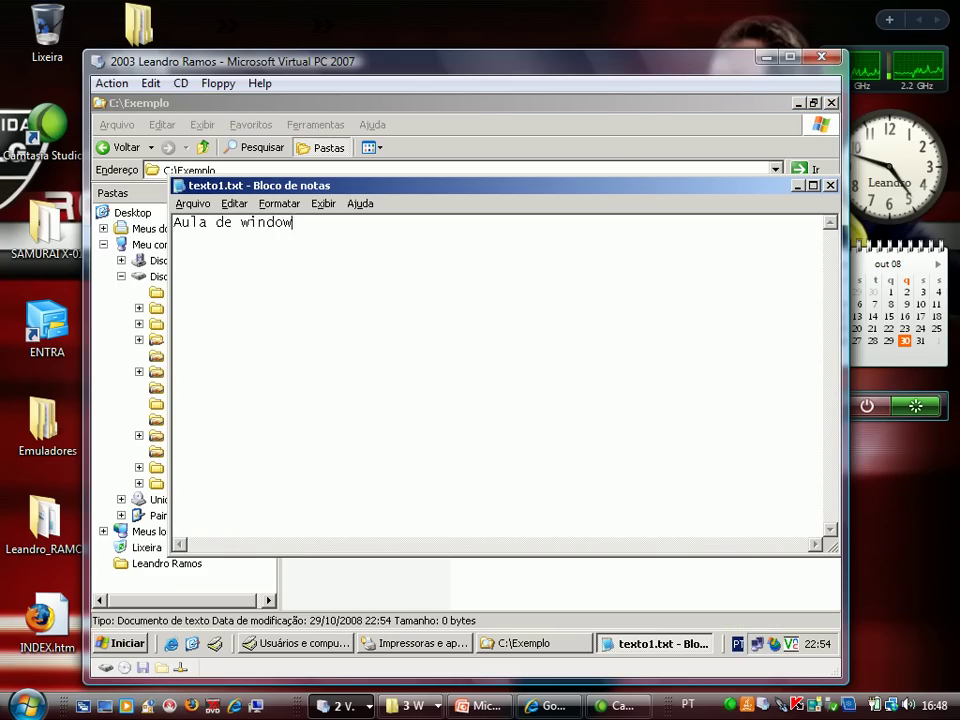
{"action": "type", "text": "s 2003 server"}
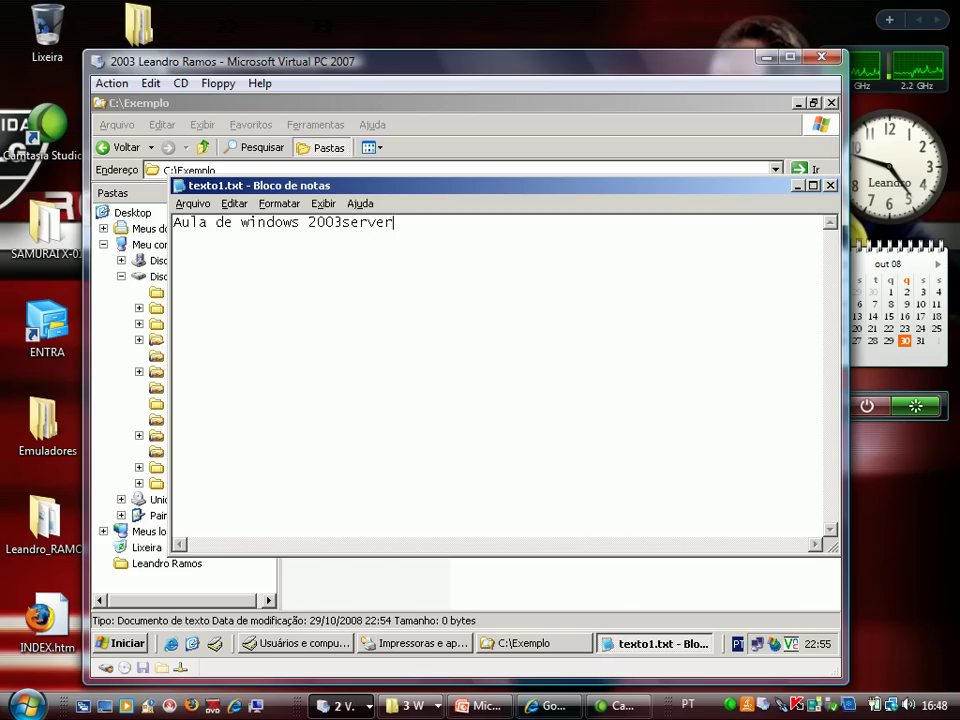
{"action": "type", "text": " Leandro "}
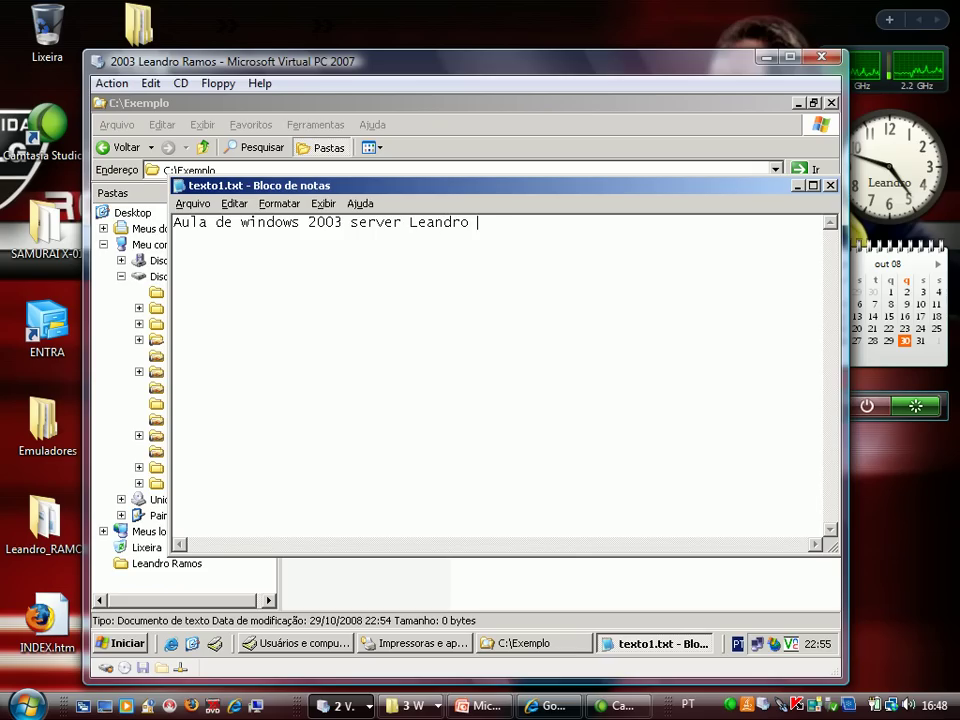
{"action": "type", "text": "Ramos"}
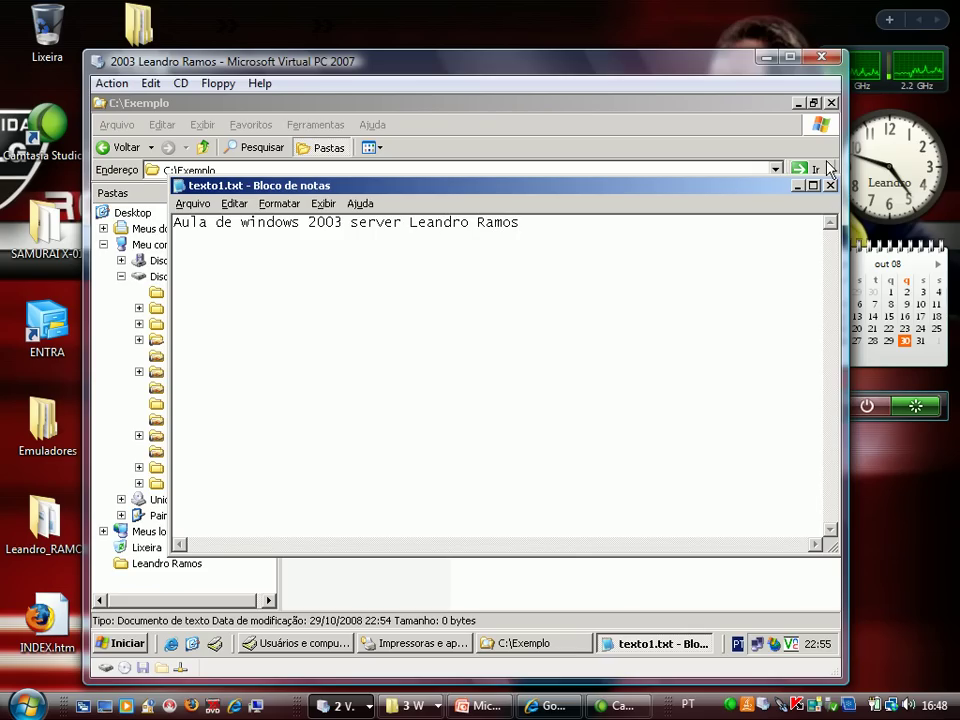
{"action": "key", "text": "alt+F4"}
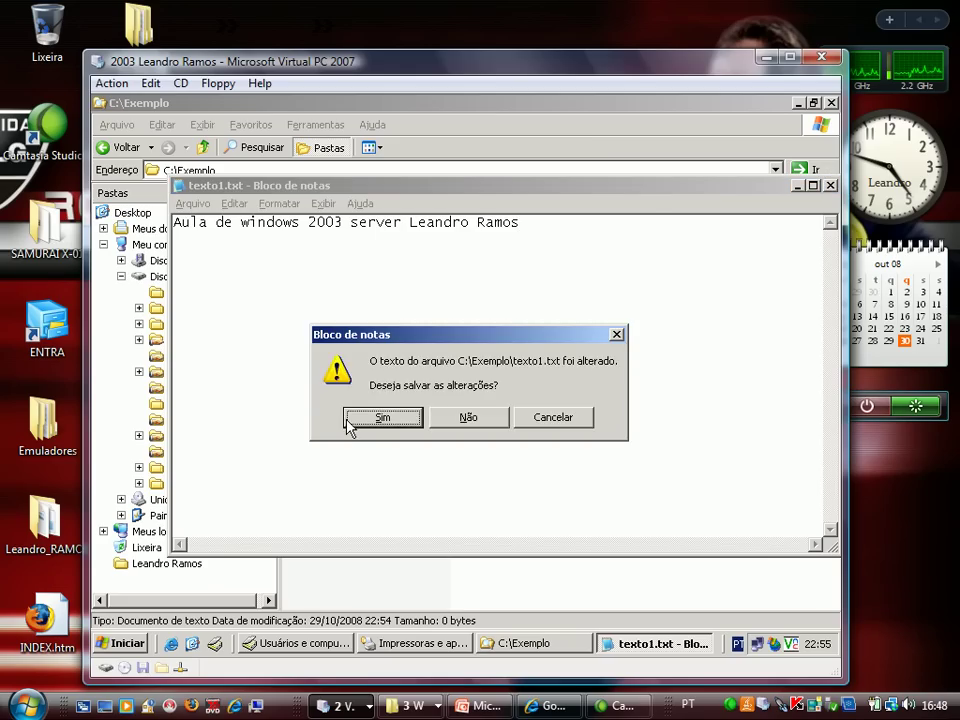
{"action": "left_click", "coordinate": [350, 420]}
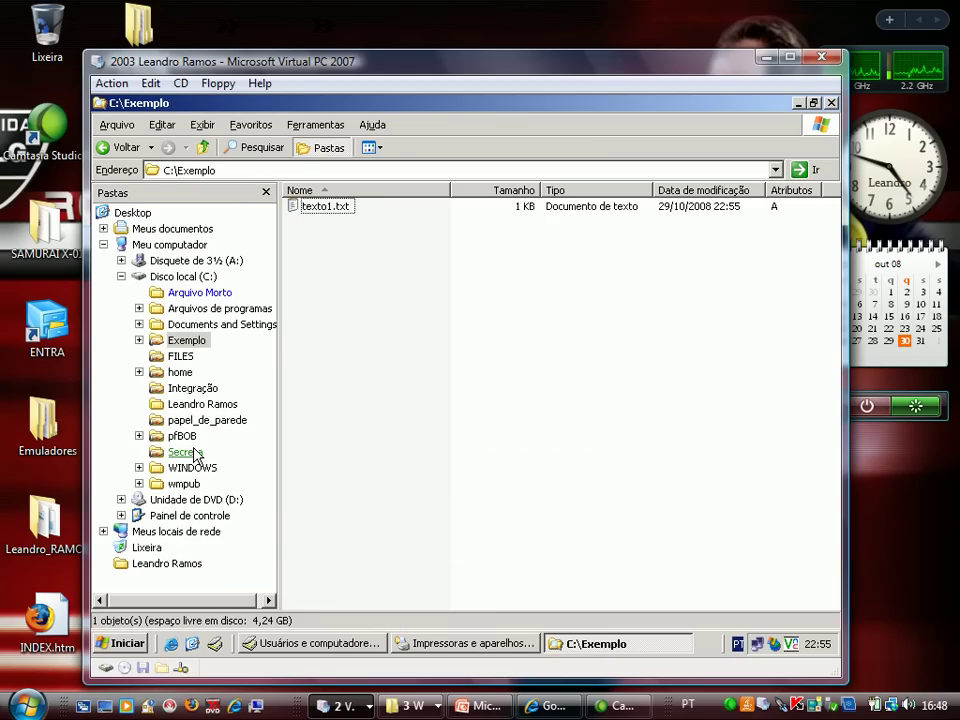
- Copy quadrado.bmp from C:\FILES into the Exemplo folder
{"action": "left_click", "coordinate": [182, 358]}
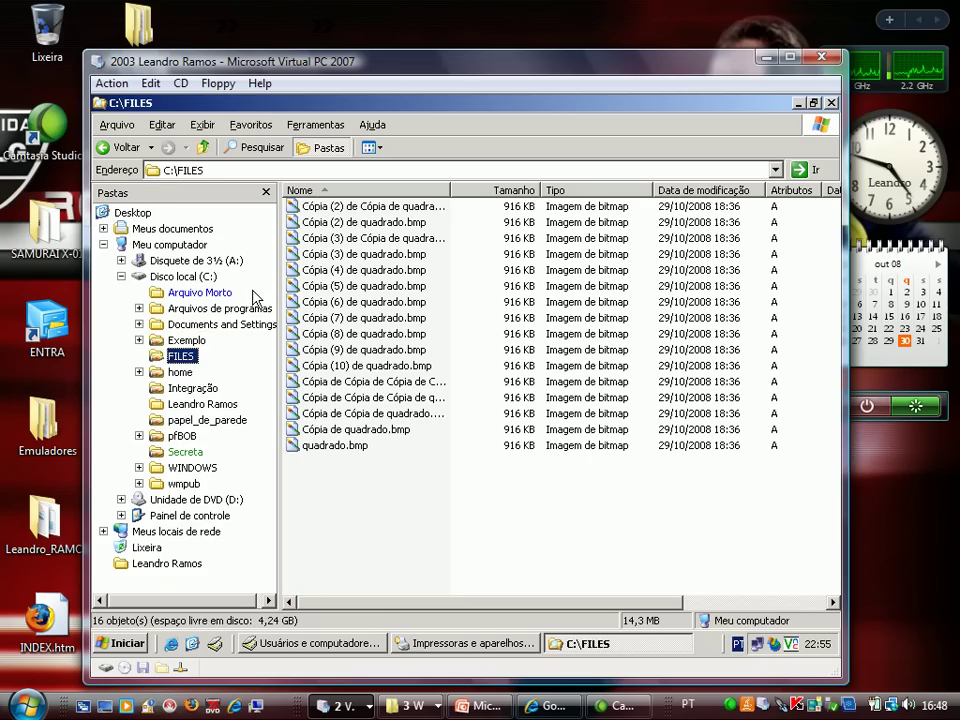
{"action": "left_click", "coordinate": [352, 452]}
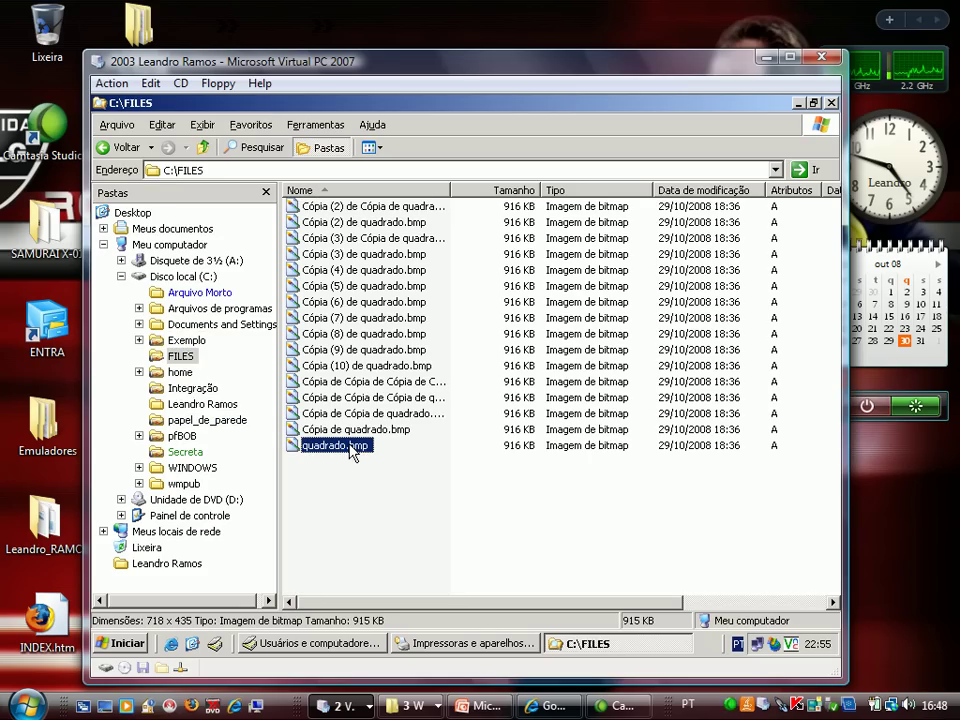
{"action": "left_click", "coordinate": [186, 340]}
{"action": "right_click", "coordinate": [320, 331]}
{"action": "left_click", "coordinate": [336, 420]}
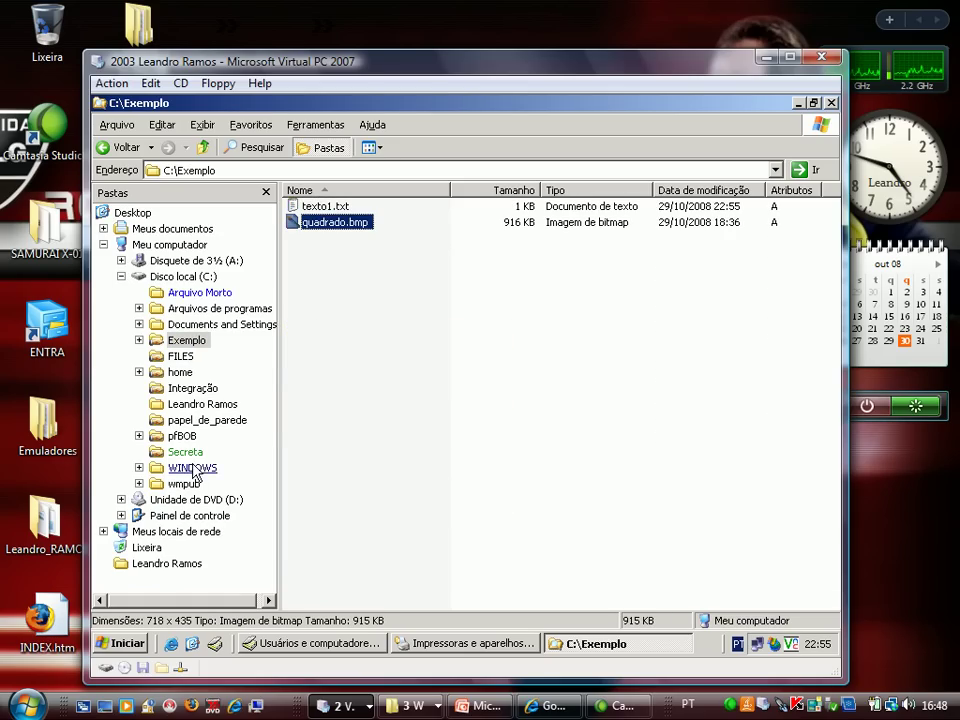
- Copy sixteen jpg images from papel_de_parede into Exemplo
{"action": "left_click", "coordinate": [208, 420]}
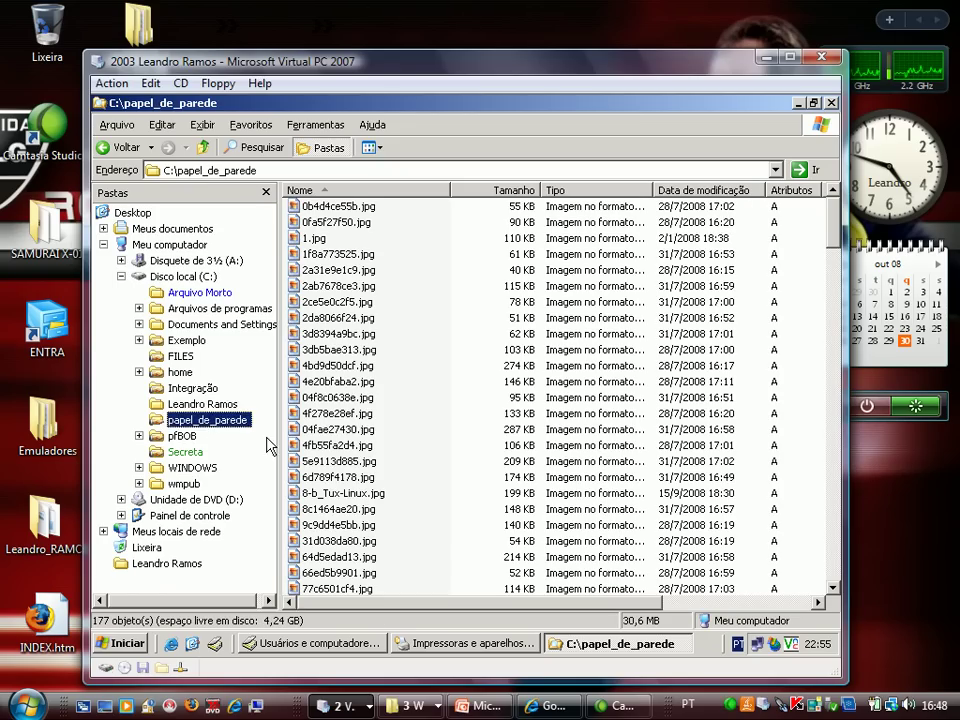
{"action": "left_click_drag", "start_coordinate": [458, 530], "coordinate": [328, 288]}
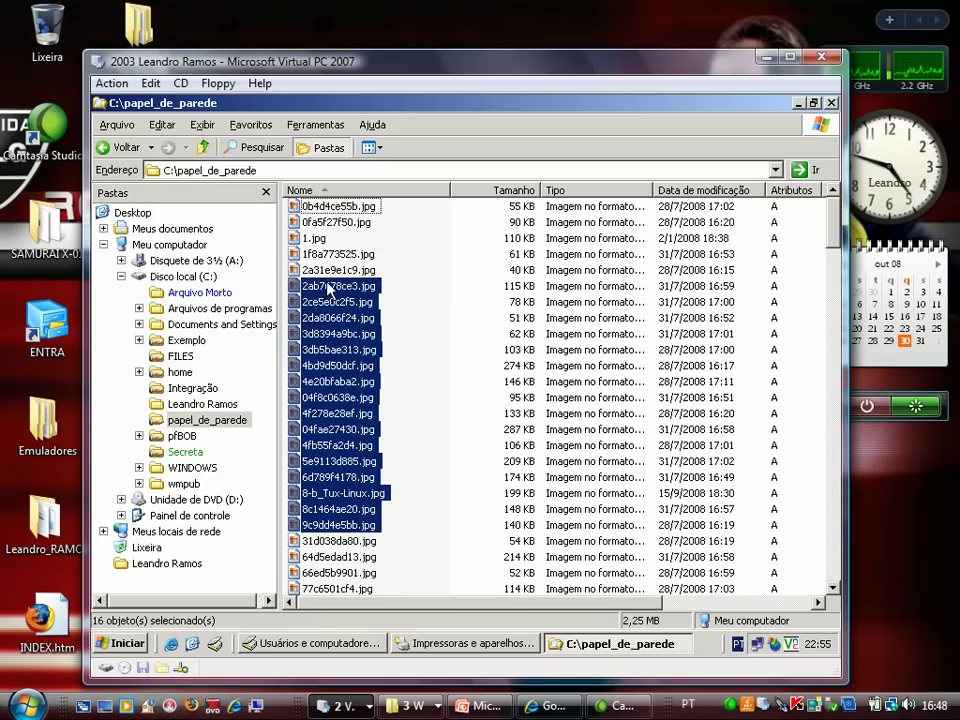
{"action": "left_click", "coordinate": [108, 147]}
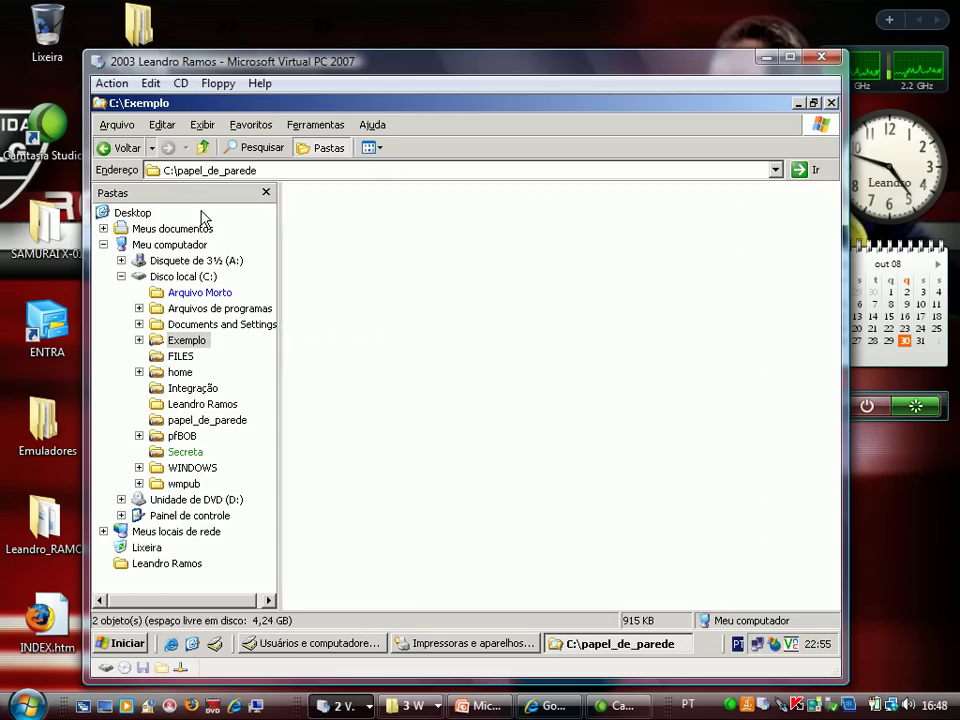
{"action": "right_click", "coordinate": [377, 386]}
{"action": "left_click", "coordinate": [463, 478]}
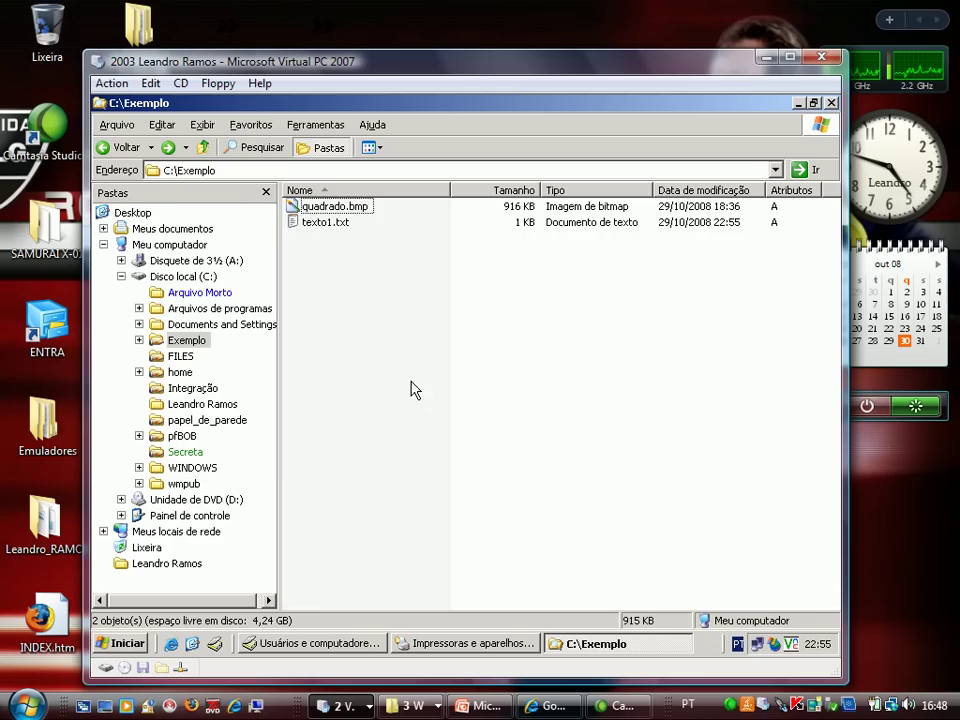
{"action": "left_click", "coordinate": [398, 512]}
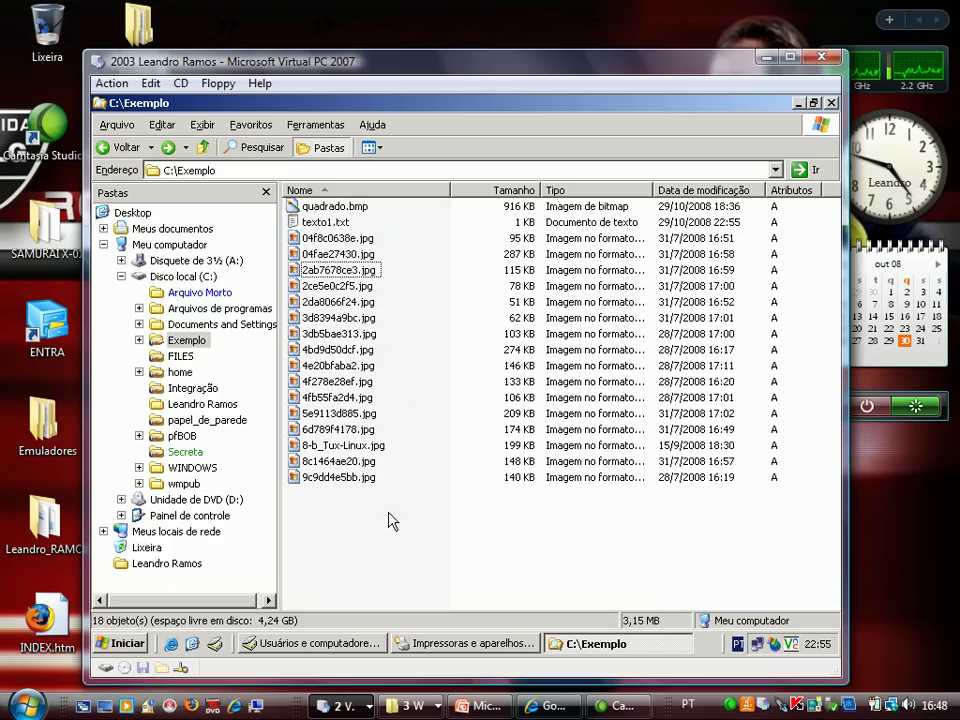
{"action": "right_click", "coordinate": [388, 522]}
- Create a new WordPad document in Exemplo named curri.doc
{"action": "mouse_move", "coordinate": [462, 486]}
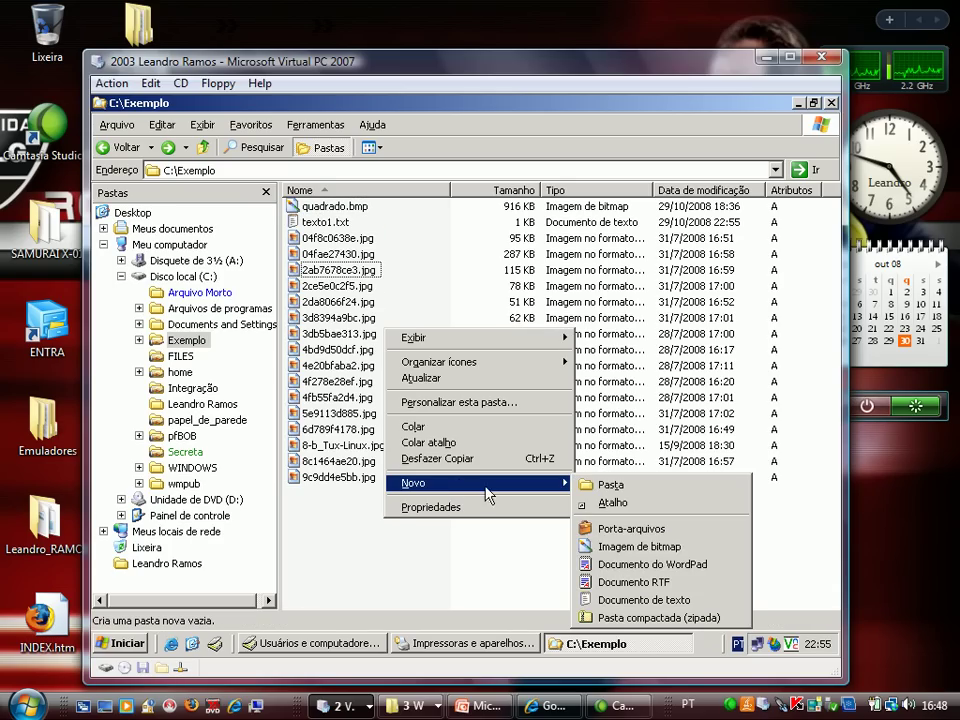
{"action": "left_click", "coordinate": [600, 566]}
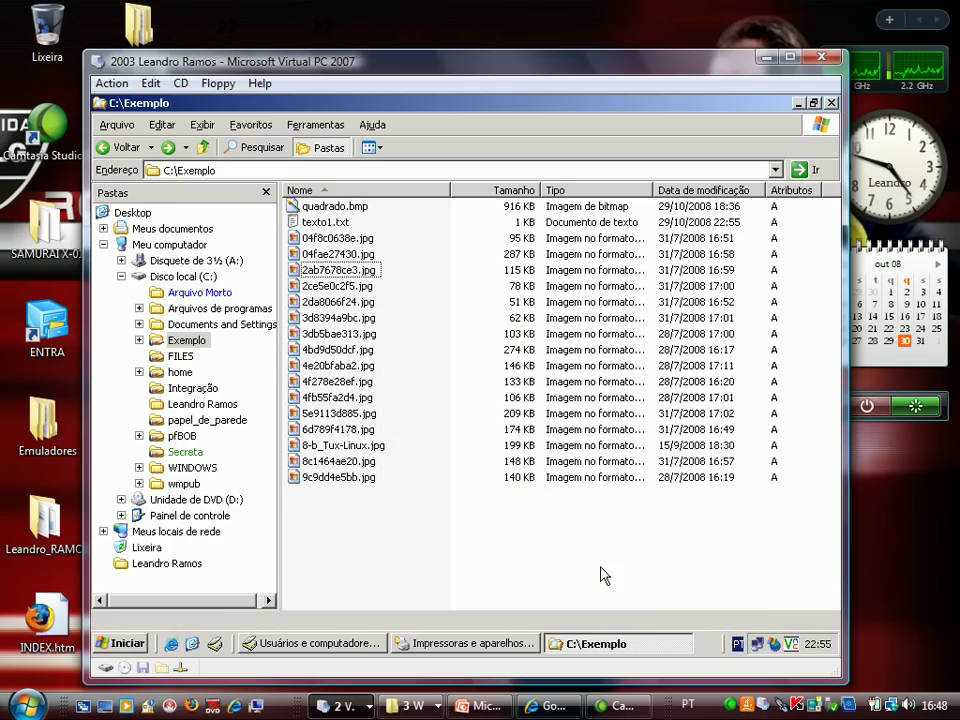
{"action": "type", "text": "currr"}
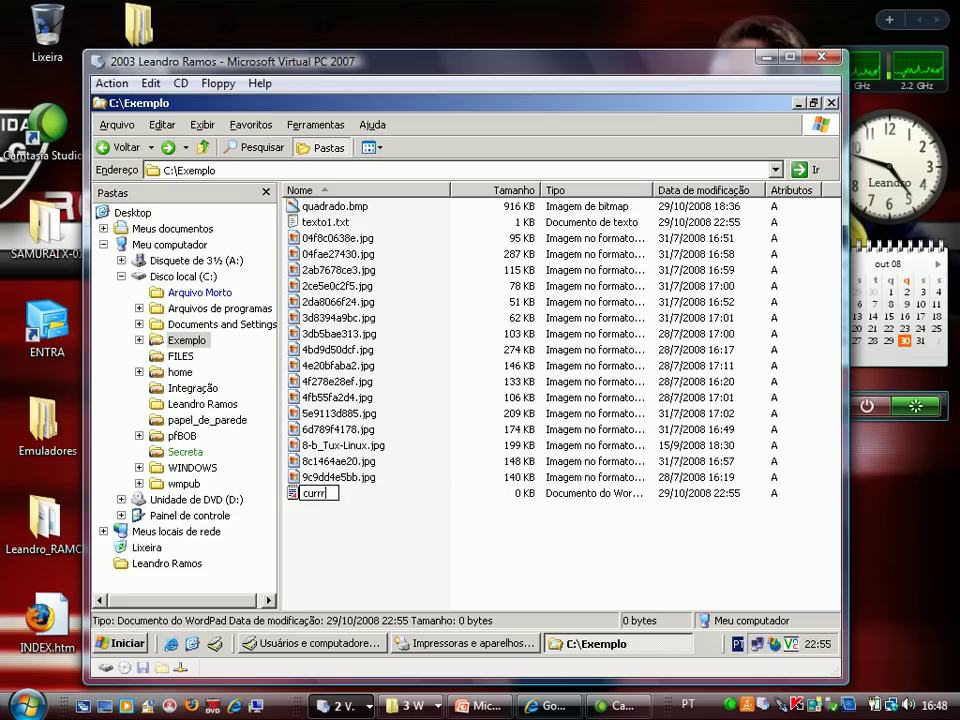
{"action": "type", "text": "icu"}
{"action": "key", "text": "Return"}
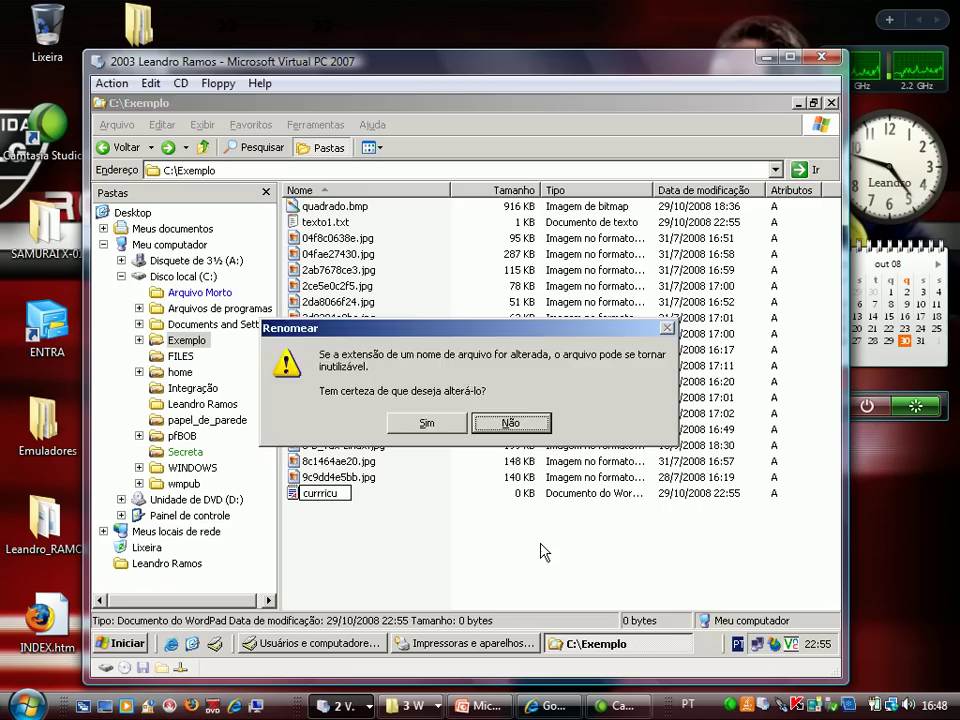
{"action": "key", "text": "Escape"}
{"action": "type", "text": "curri.doc"}
{"action": "key", "text": "Return"}
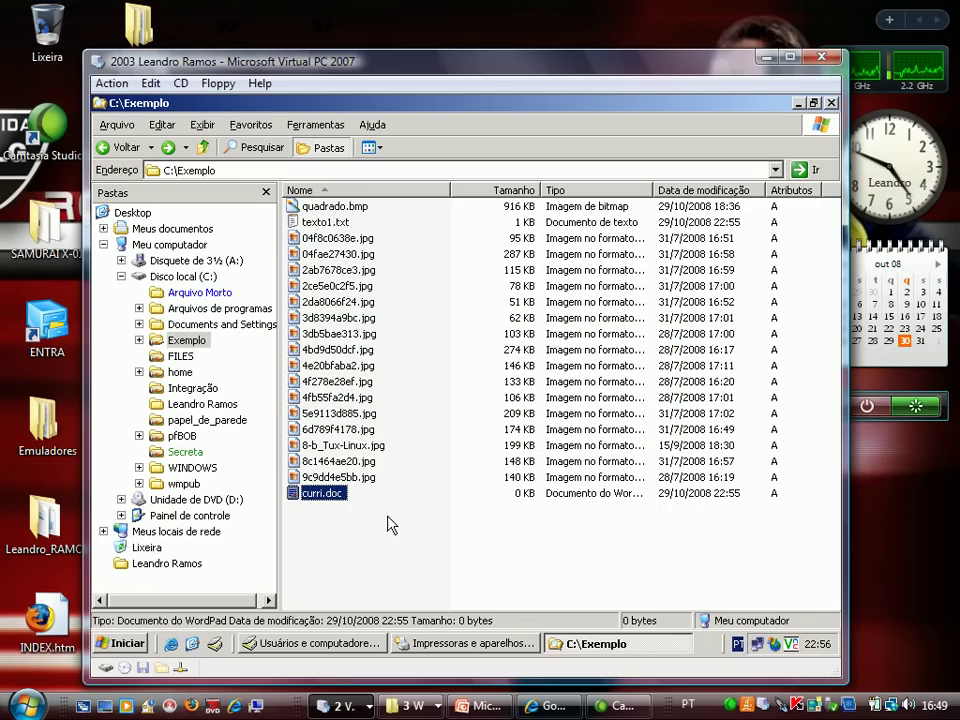
- Write 'Quero uma janta' in curri.doc with WordPad and save it on closing
{"action": "double_click", "coordinate": [336, 494]}
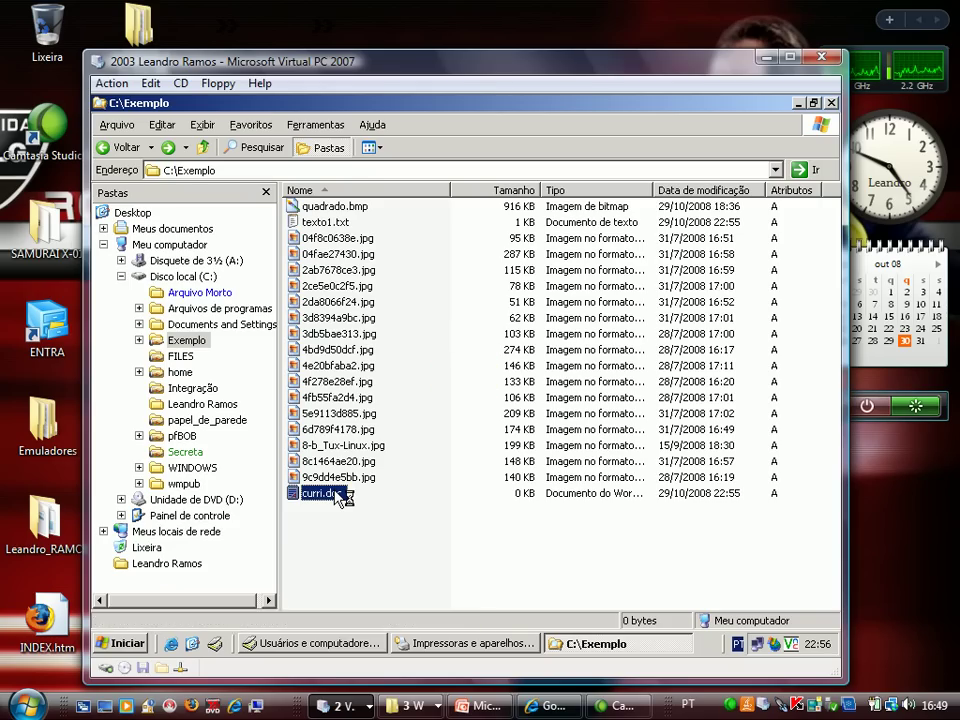
{"action": "type", "text": "Quer"}
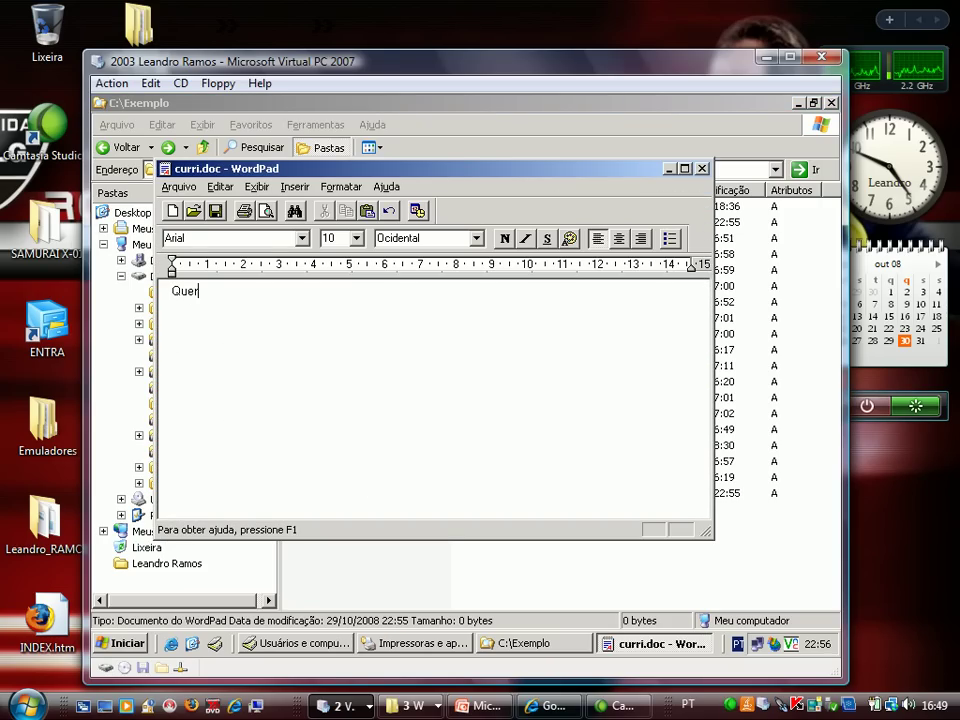
{"action": "type", "text": "o u"}
{"action": "key", "text": "BackSpace"}
{"action": "key", "text": "BackSpace"}
{"action": "key", "text": "BackSpace"}
{"action": "type", "text": "a janta"}
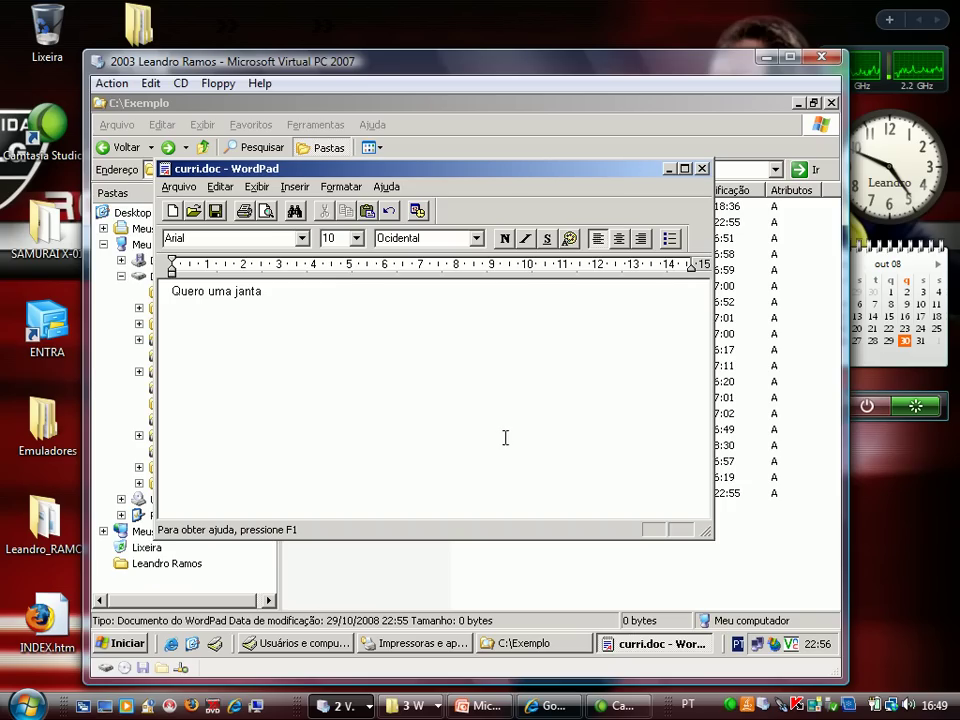
{"action": "left_click", "coordinate": [459, 378]}
{"action": "left_click", "coordinate": [705, 170]}
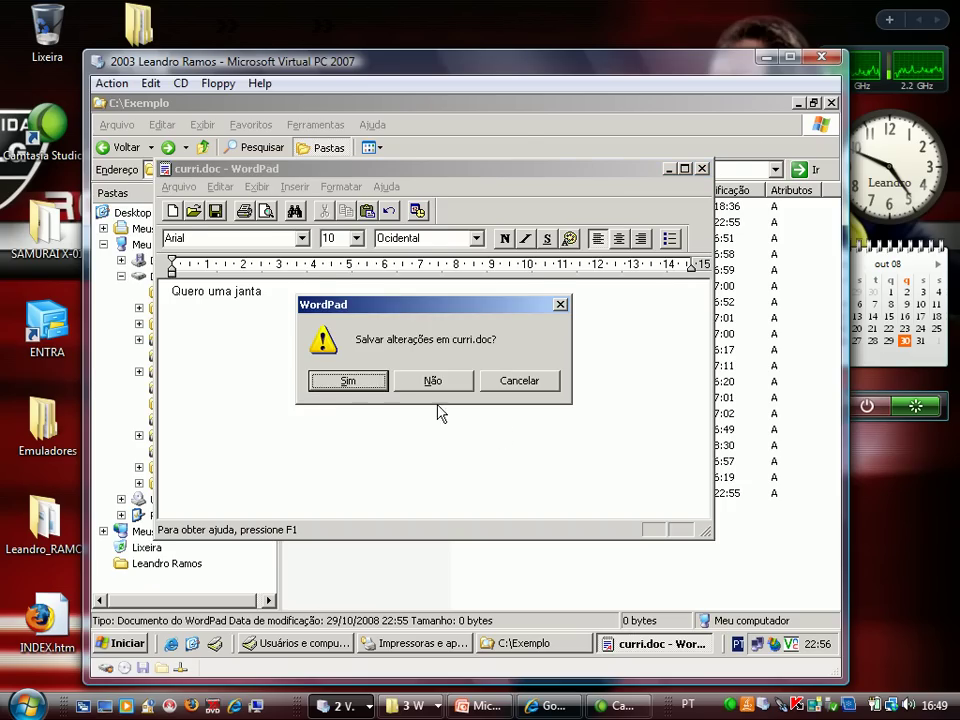
{"action": "left_click", "coordinate": [370, 382]}
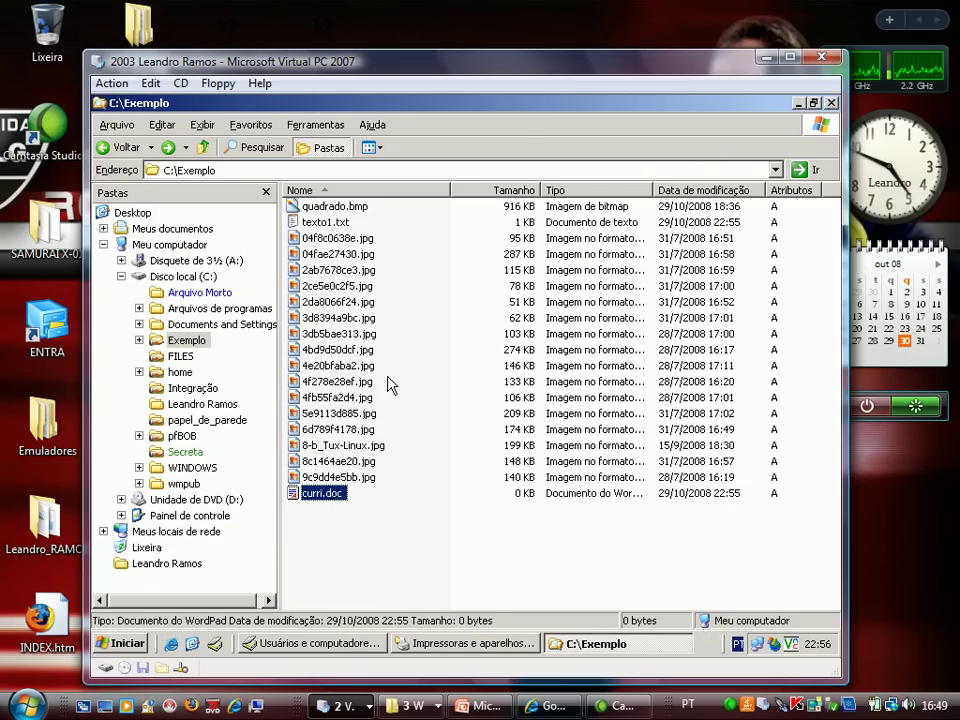
- Close the Exemplo window and switch from the Server 2003 VM to the XP VM
{"action": "left_click", "coordinate": [828, 106]}
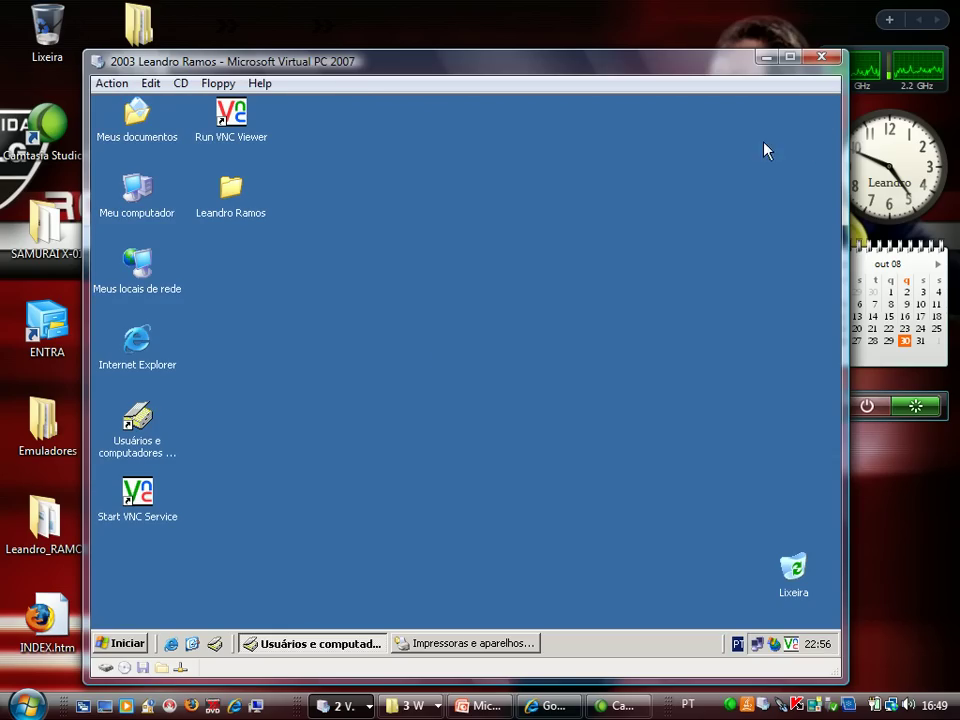
{"action": "left_click", "coordinate": [821, 57]}
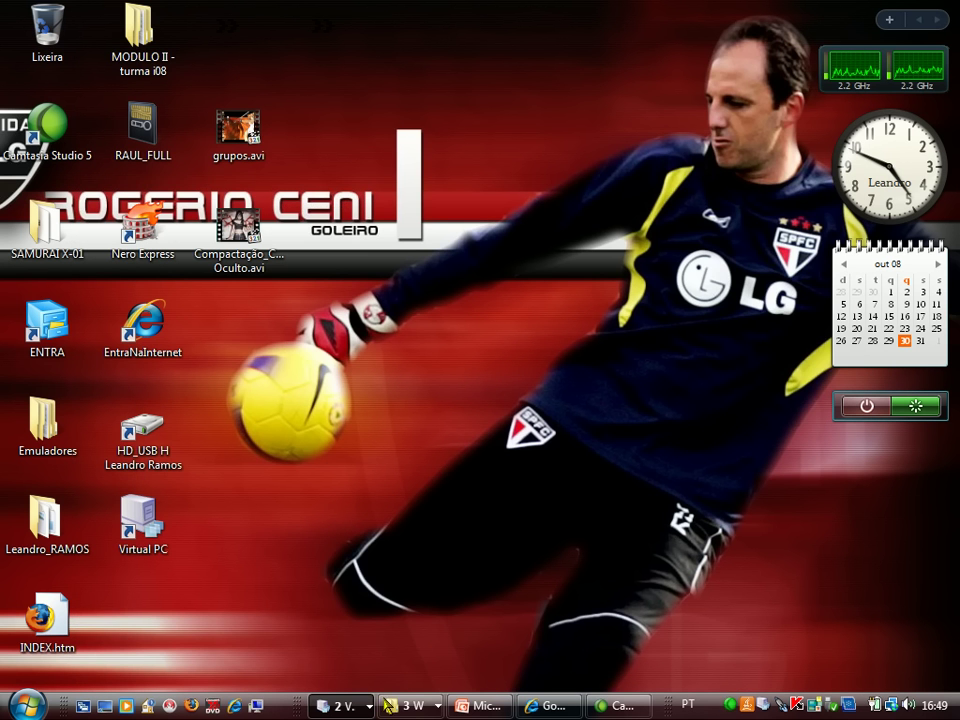
{"action": "left_click", "coordinate": [363, 700]}
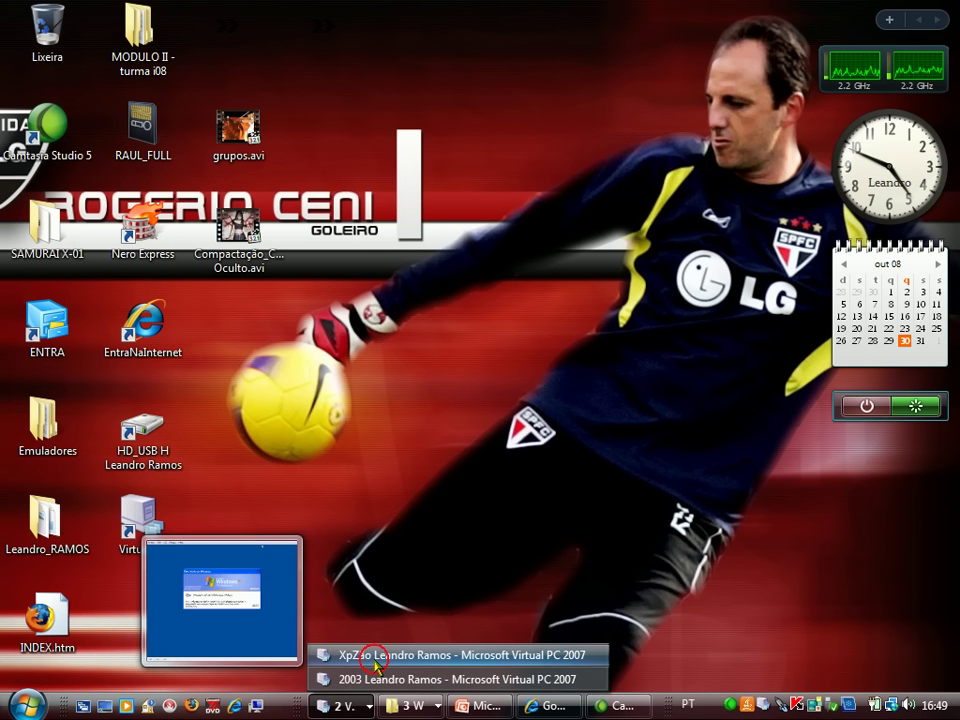
{"action": "left_click", "coordinate": [376, 667]}
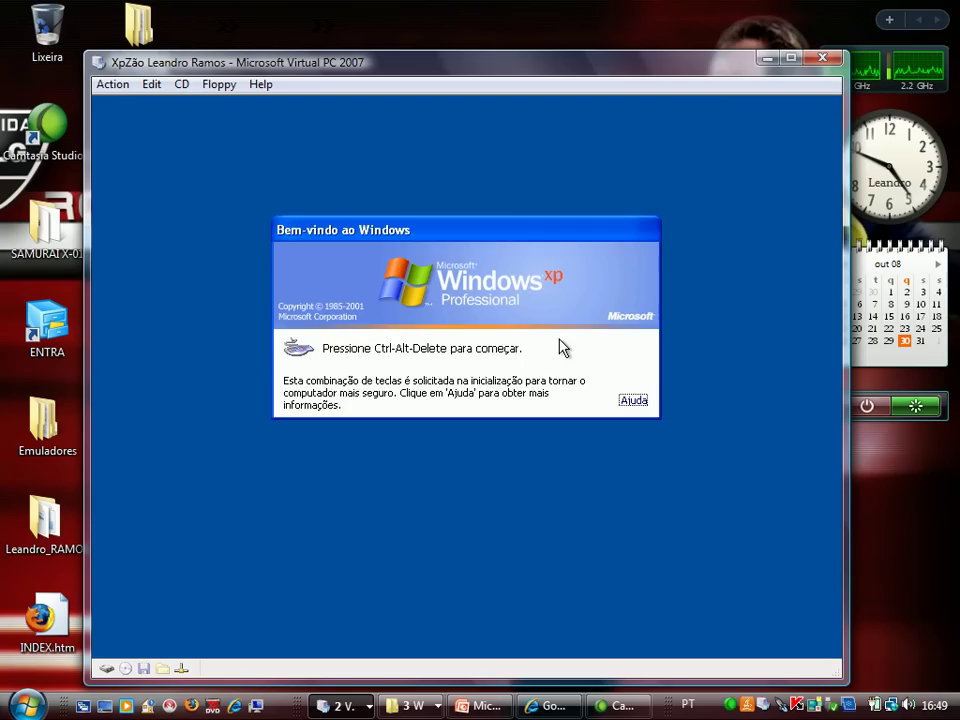
- Log on to Windows XP via Ctrl+Alt+Del with the account password
{"action": "key", "text": "ctrl+alt+Delete"}
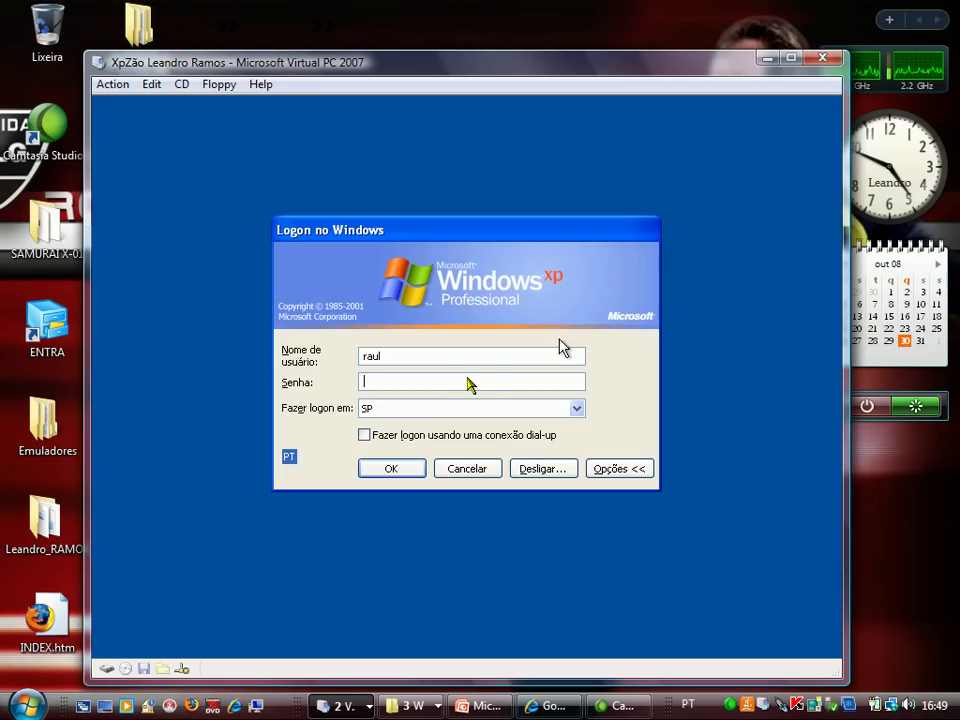
{"action": "left_click", "coordinate": [381, 467]}
{"action": "left_click", "coordinate": [402, 467]}
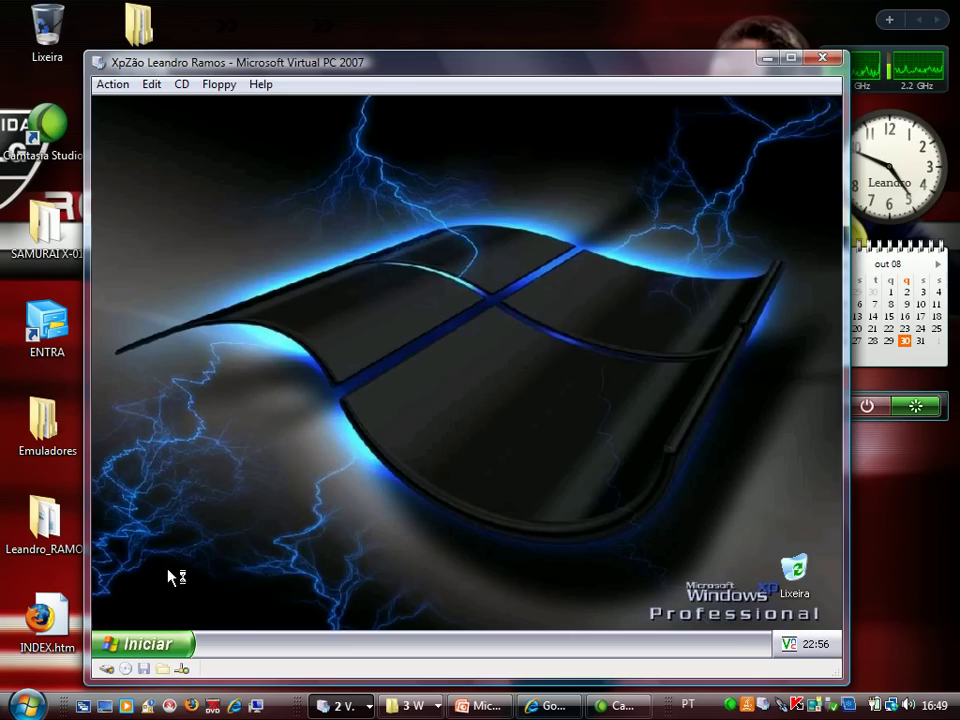
- Open the \\srv2003\Exemplo share through the Executar dialog
{"action": "left_click", "coordinate": [130, 648]}
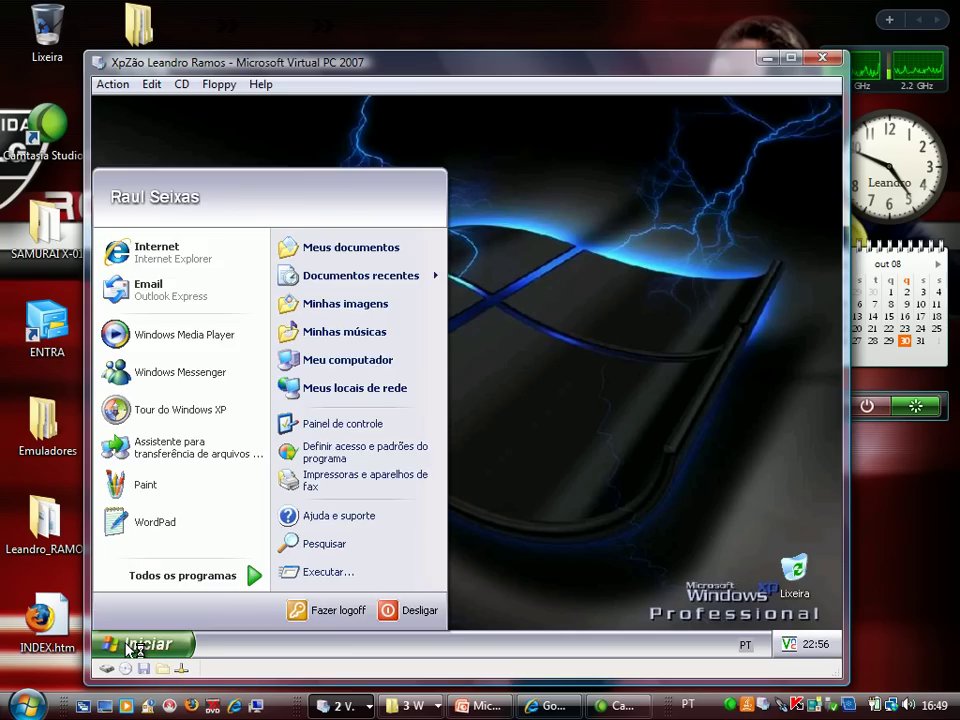
{"action": "left_click", "coordinate": [328, 578]}
{"action": "type", "text": "\\\\"}
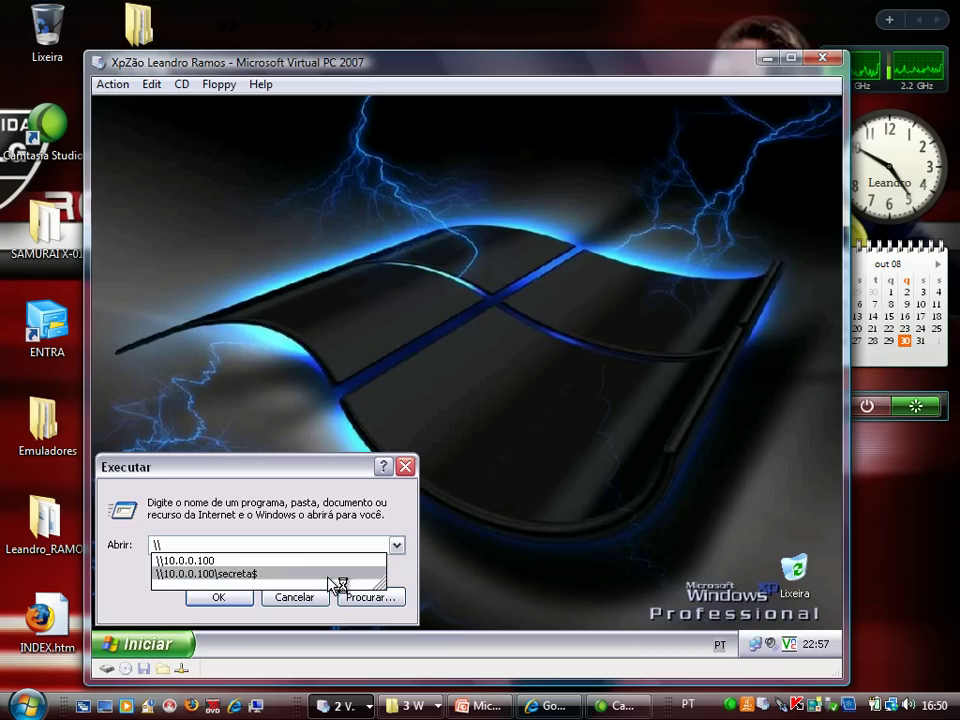
{"action": "type", "text": "srv"}
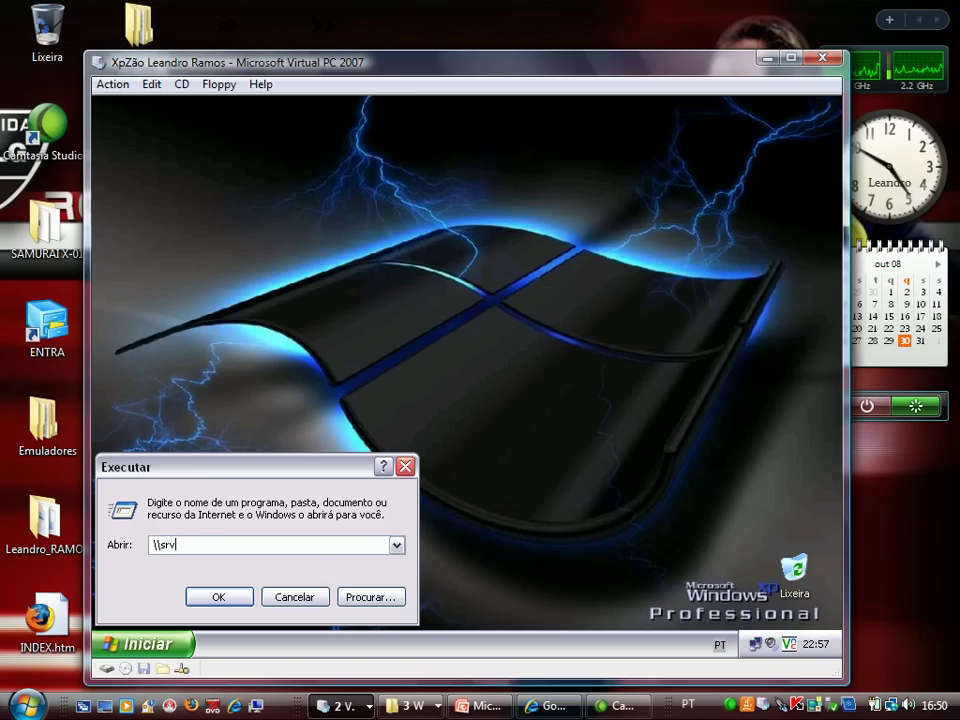
{"action": "type", "text": "2003\\"}
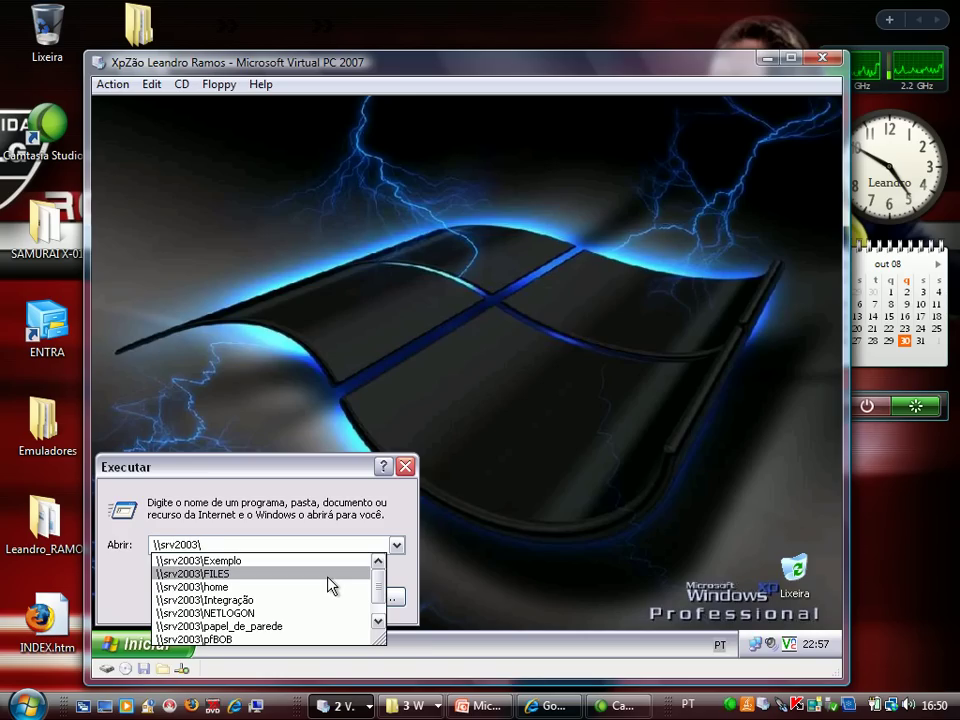
{"action": "key", "text": "Down"}
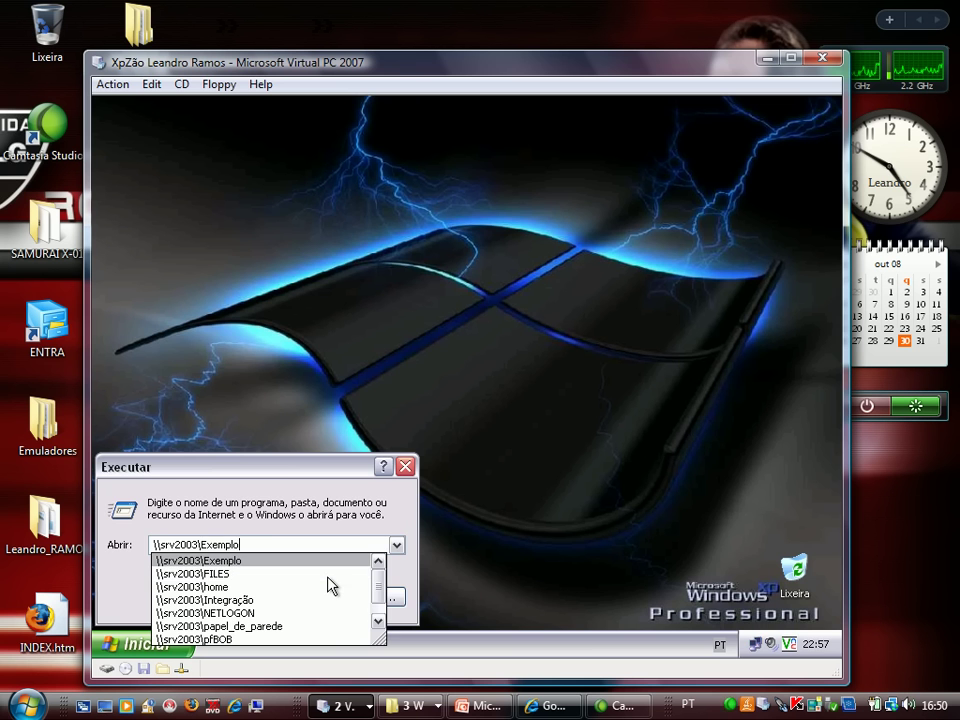
{"action": "key", "text": "Return"}
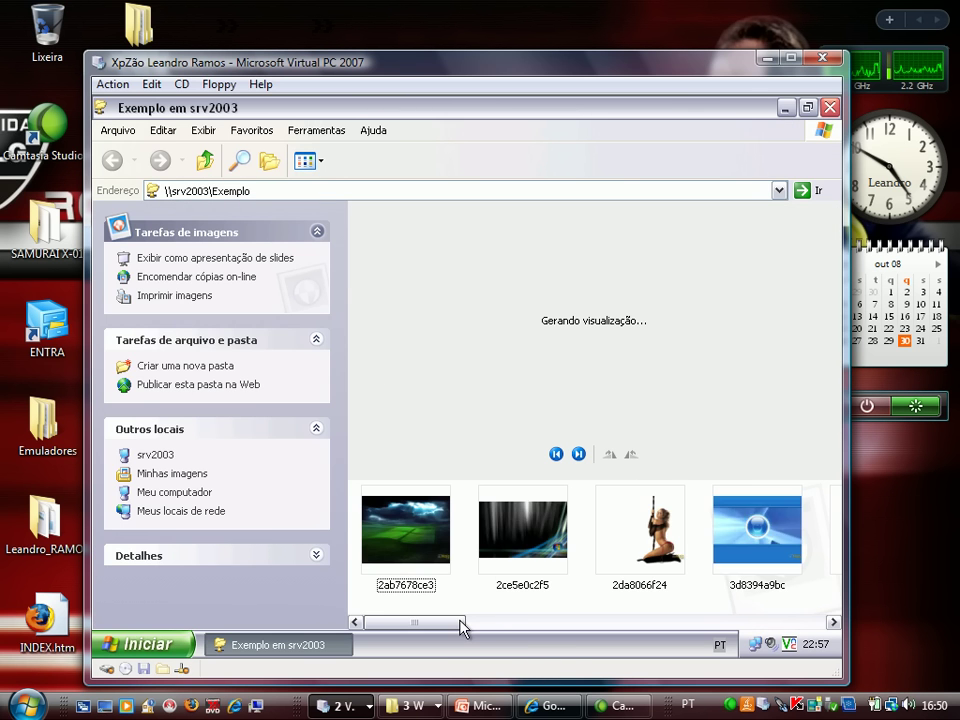
- Append 'Conteudo Gratis', 'Não É Permitido a venda' and 'Copie e passe avonta' to texto1 and save it
{"action": "left_click_drag", "start_coordinate": [462, 627], "coordinate": [836, 614]}
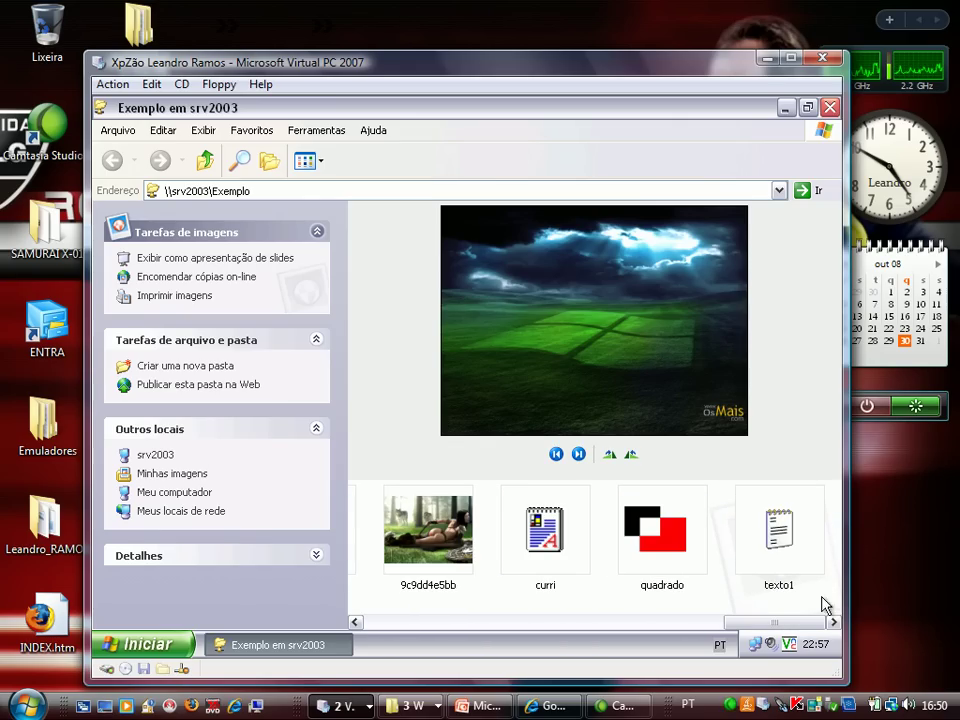
{"action": "double_click", "coordinate": [785, 535]}
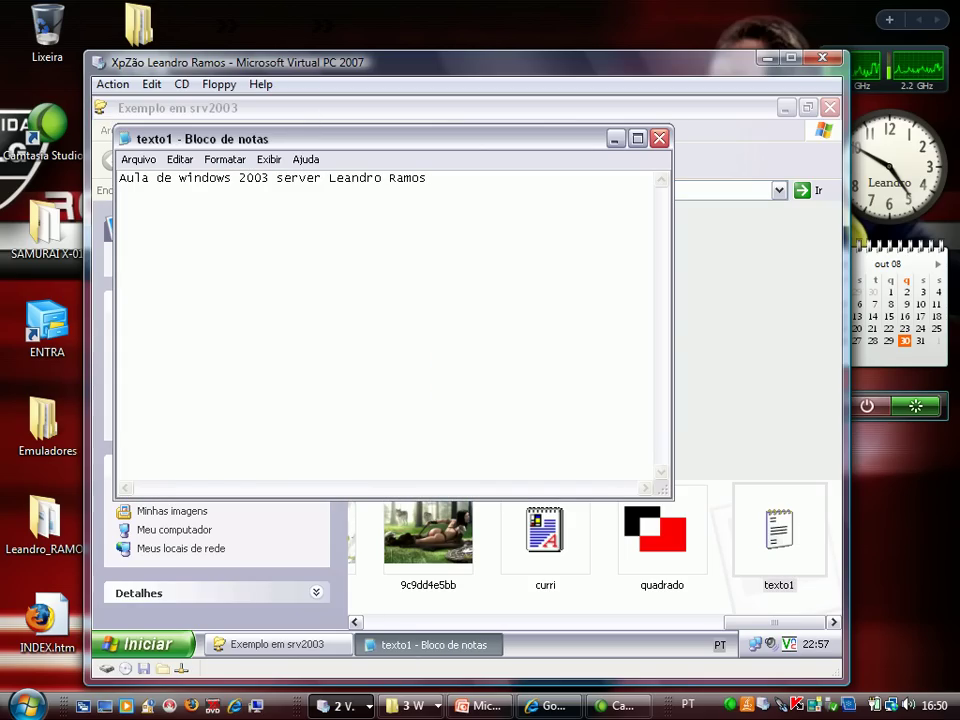
{"action": "left_click", "coordinate": [431, 184]}
{"action": "key", "text": "Return"}
{"action": "type", "text": "Conte"}
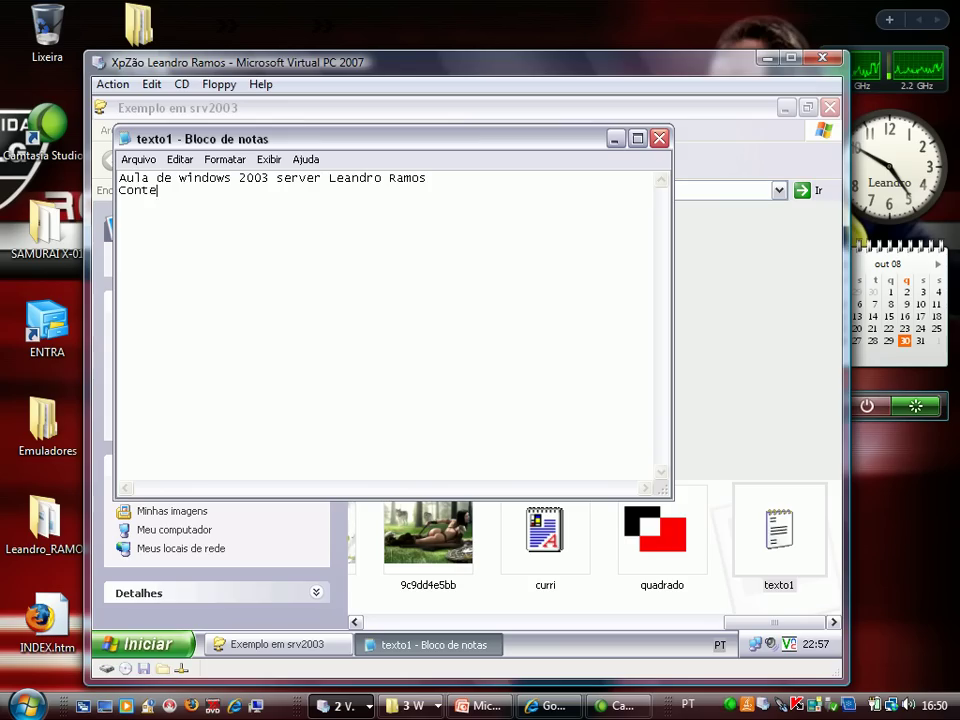
{"action": "type", "text": "udo Gra"}
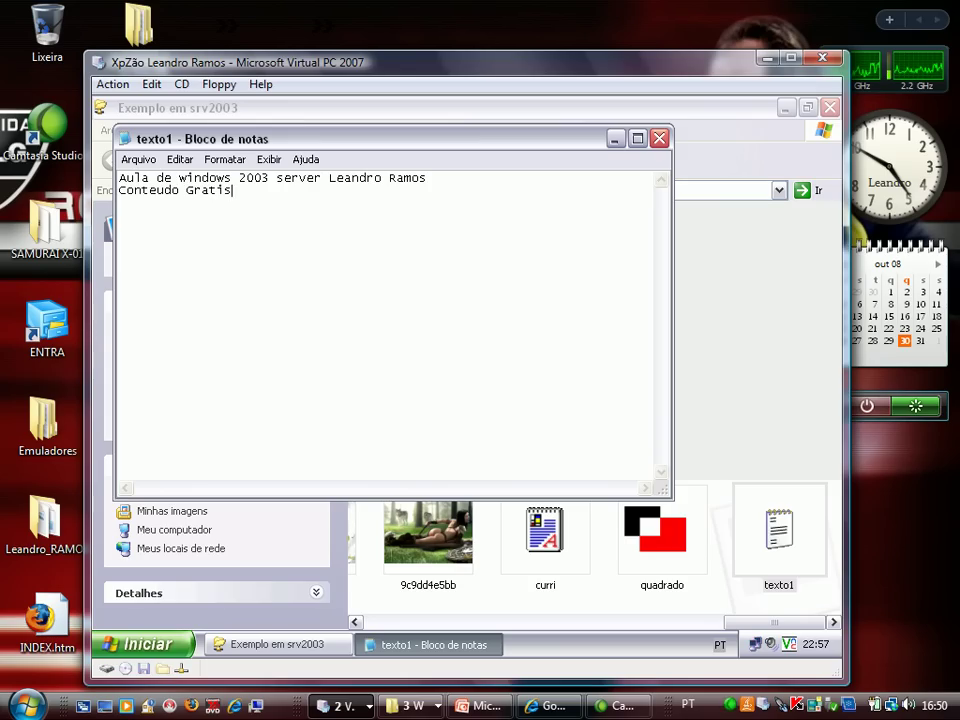
{"action": "type", "text": "tis"}
{"action": "key", "text": "Return"}
{"action": "type", "text": "Não"}
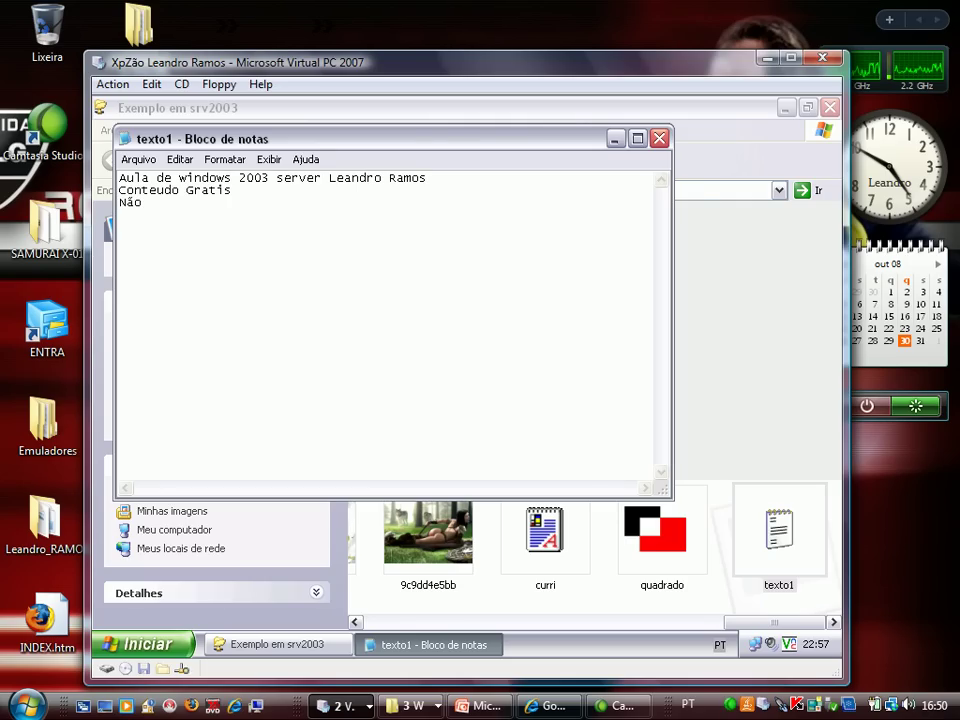
{"action": "type", "text": " É Permioti"}
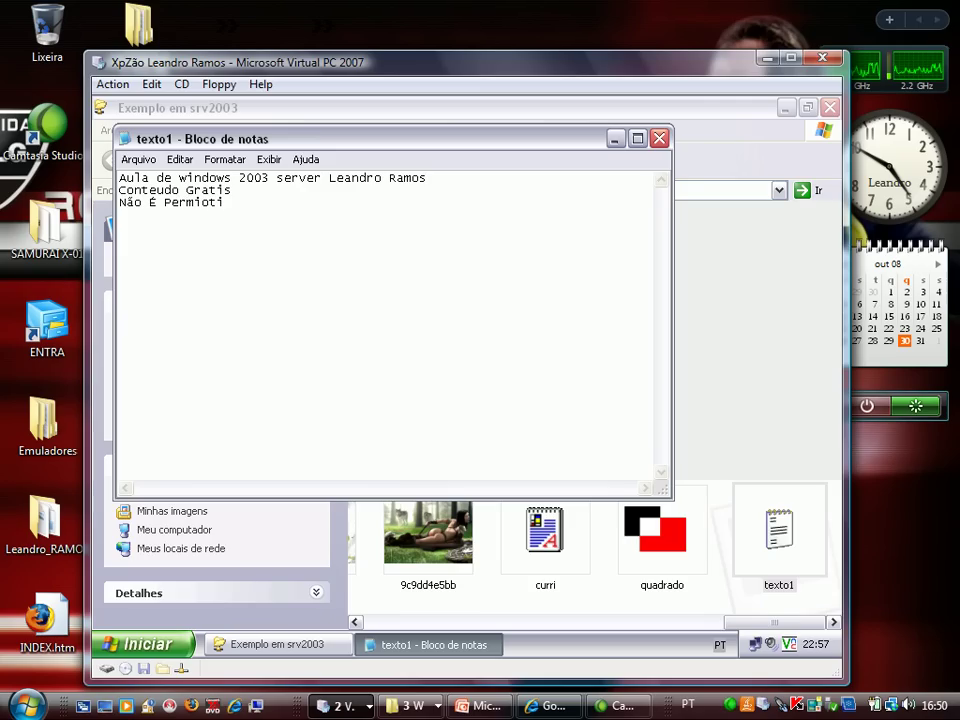
{"action": "key", "text": "BackSpace"}
{"action": "key", "text": "BackSpace"}
{"action": "key", "text": "BackSpace"}
{"action": "type", "text": "tido a venda "}
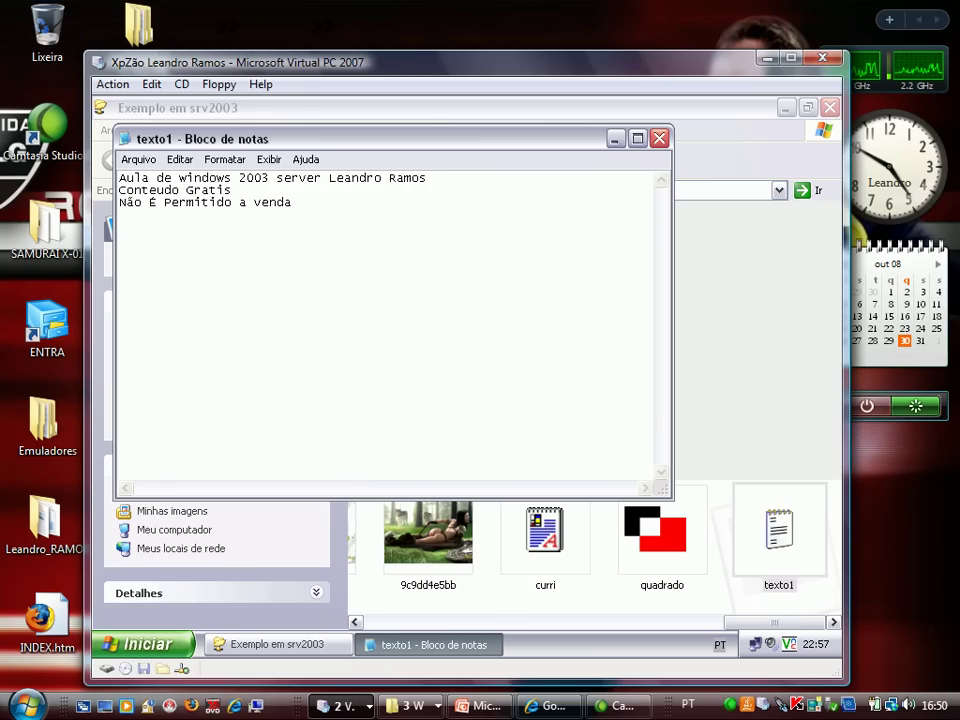
{"action": "type", "text": "Copie e pas"}
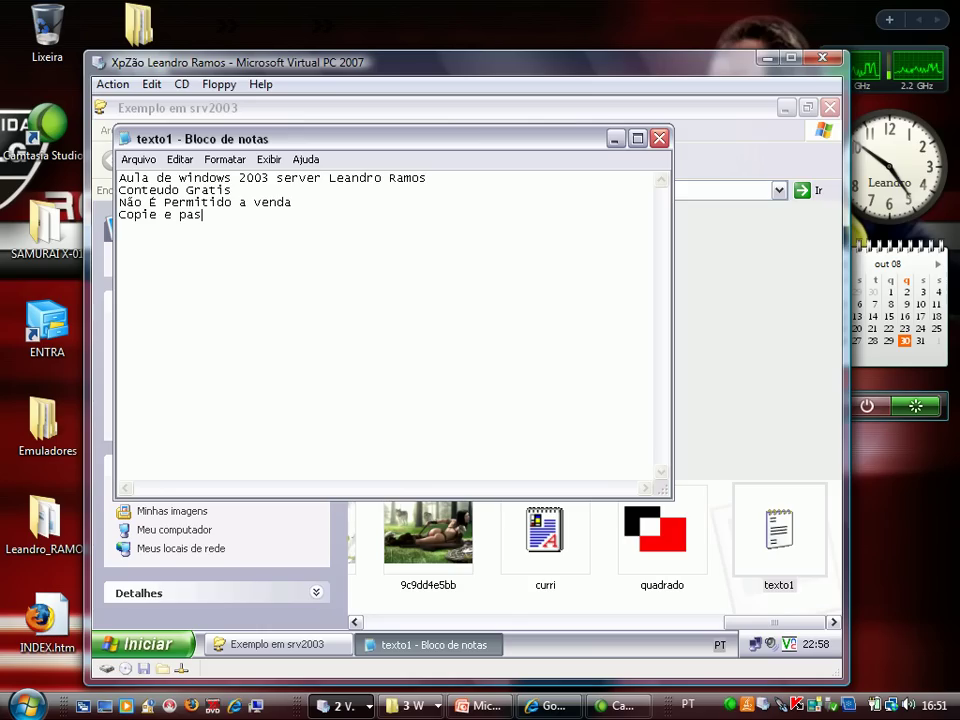
{"action": "type", "text": "se avonta"}
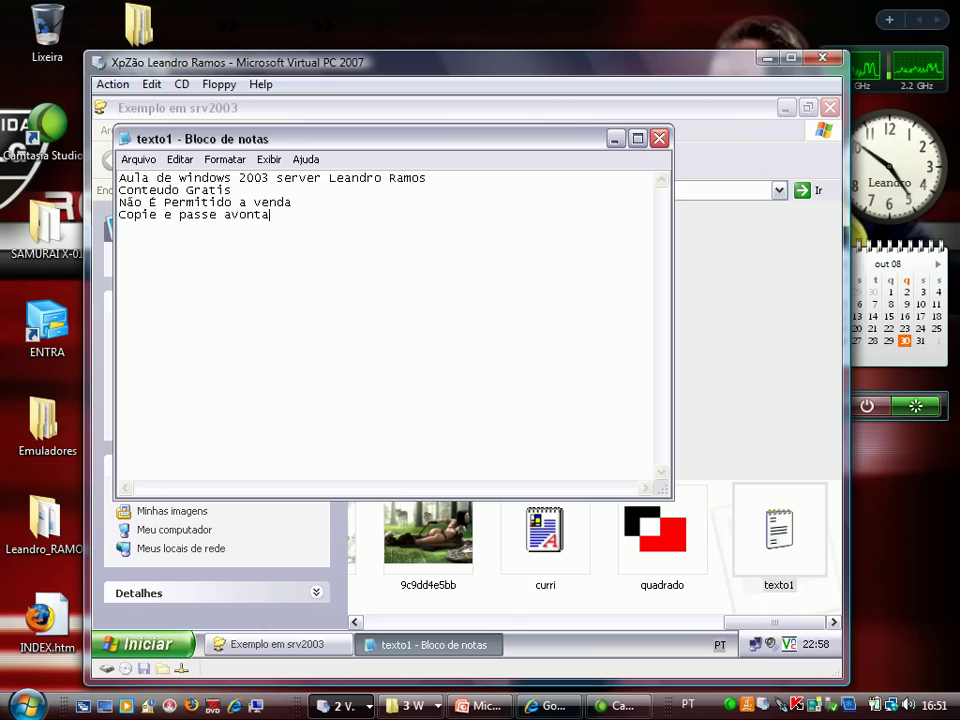
{"action": "left_click", "coordinate": [659, 138]}
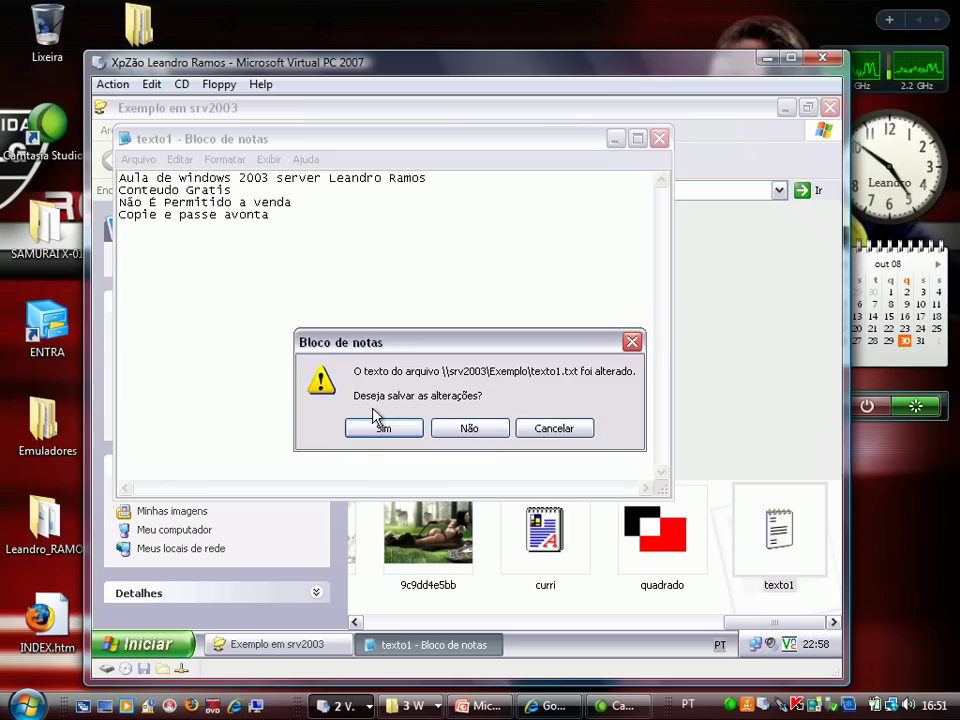
{"action": "left_click", "coordinate": [380, 429]}
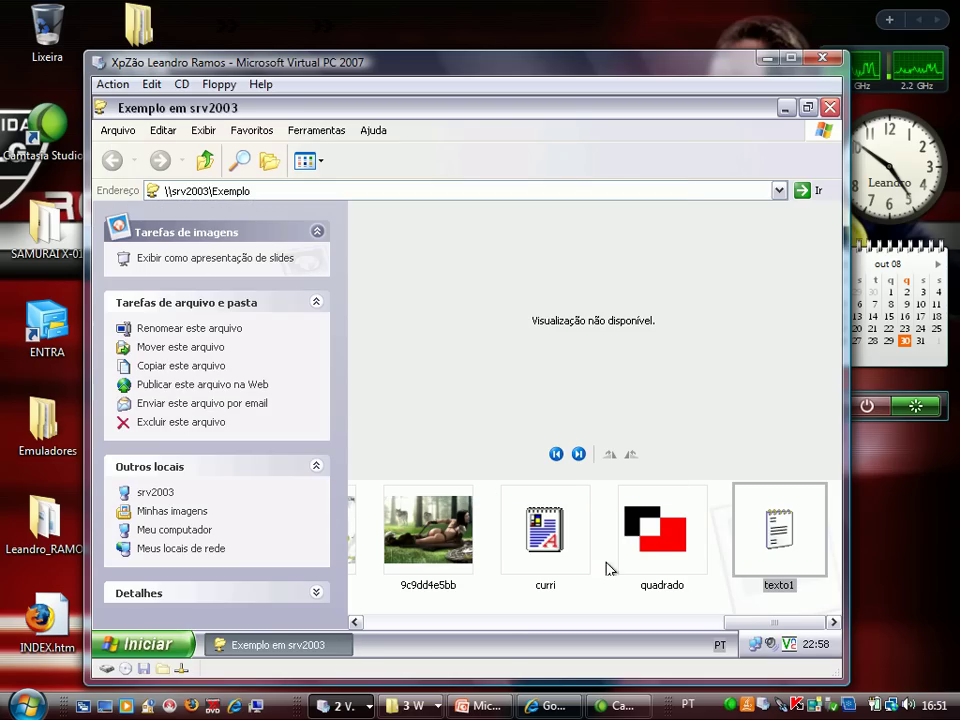
- Open curri in WordPad and make all its text 26-point bold blue (Azul)
{"action": "left_click", "coordinate": [533, 549]}
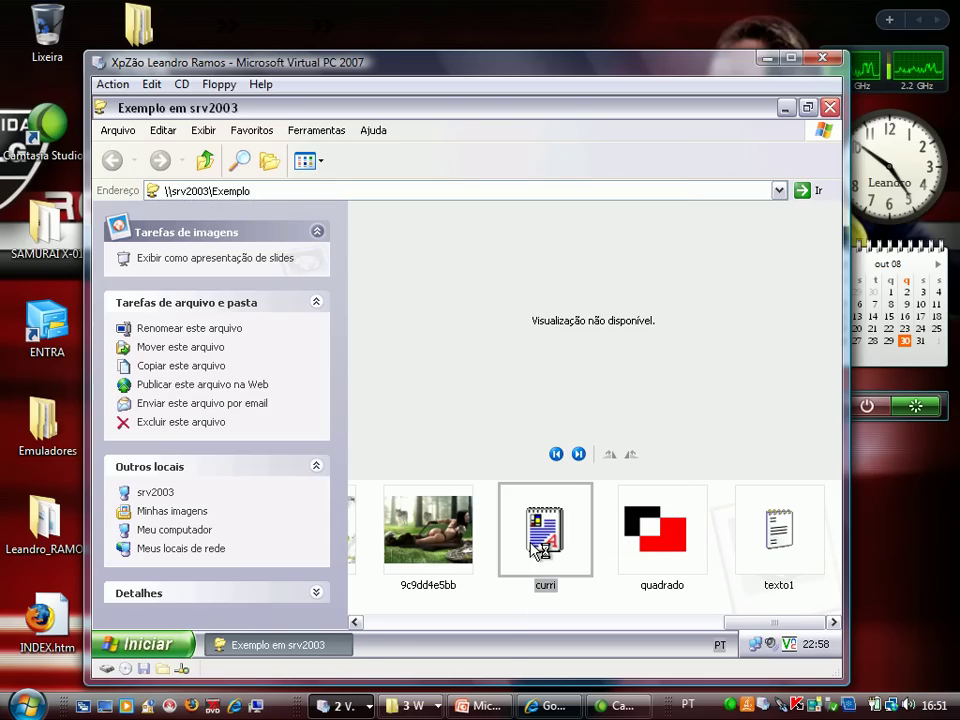
{"action": "double_click", "coordinate": [540, 549]}
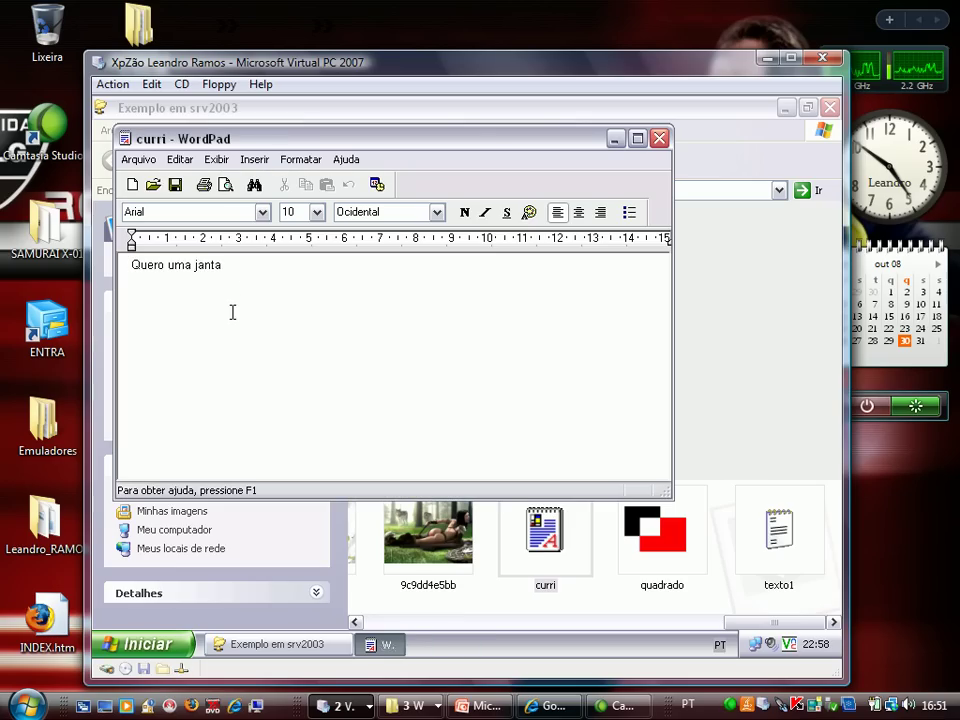
{"action": "key", "text": "ctrl+a"}
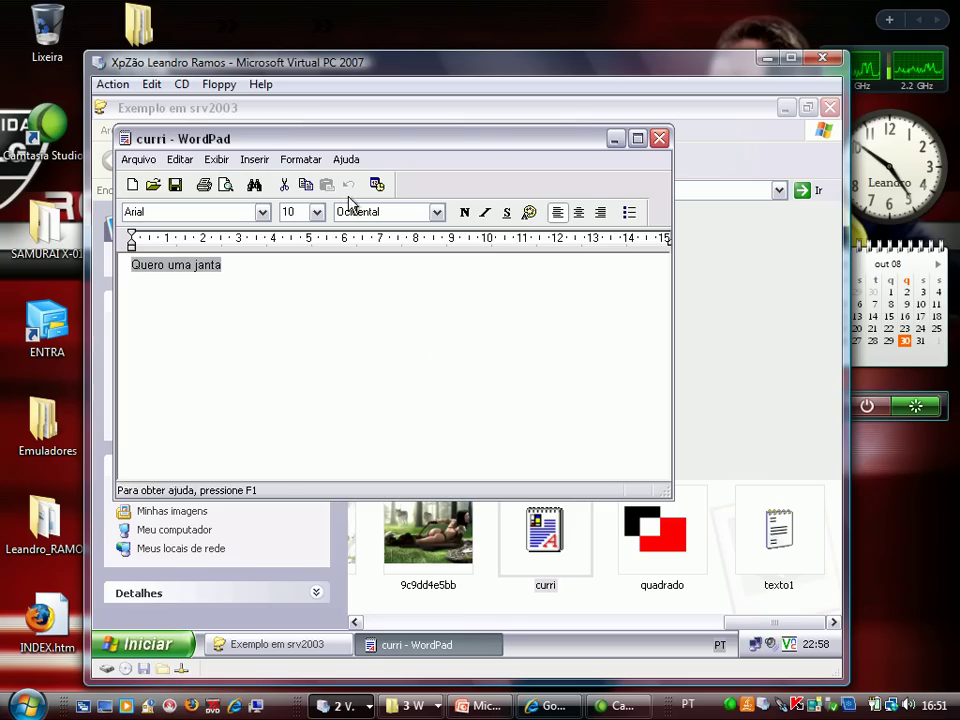
{"action": "left_click", "coordinate": [317, 213]}
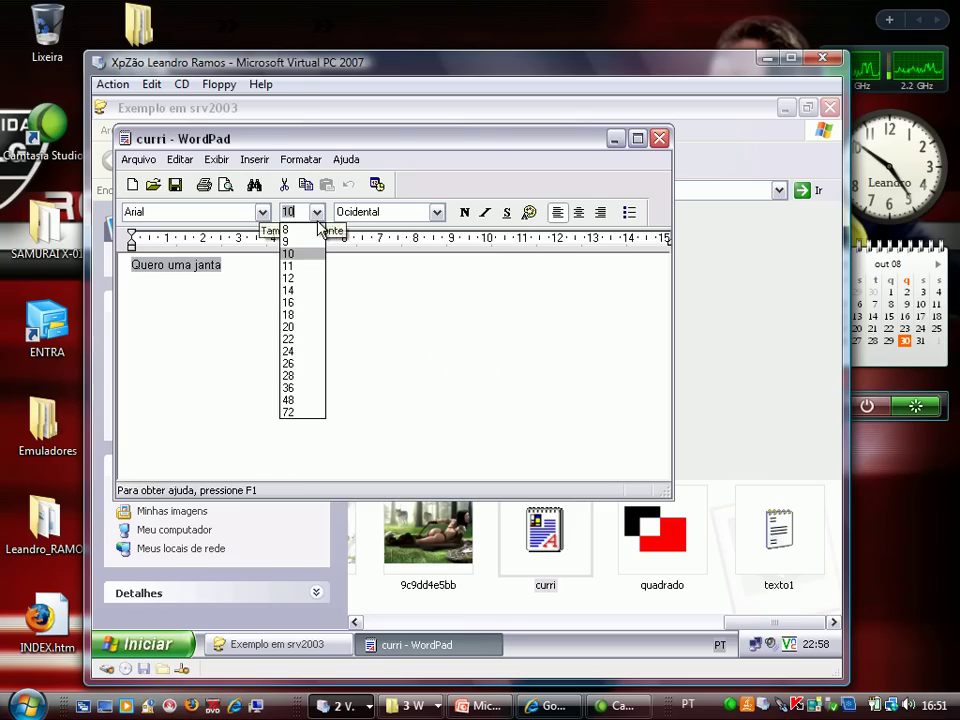
{"action": "left_click", "coordinate": [289, 366]}
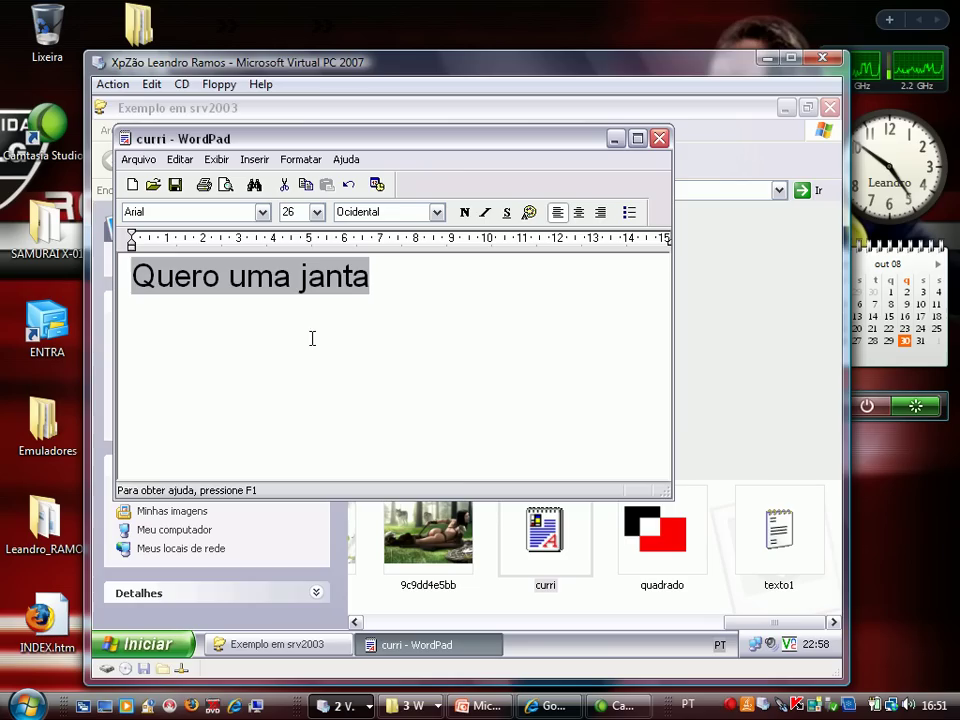
{"action": "left_click", "coordinate": [464, 212]}
{"action": "left_click", "coordinate": [529, 212]}
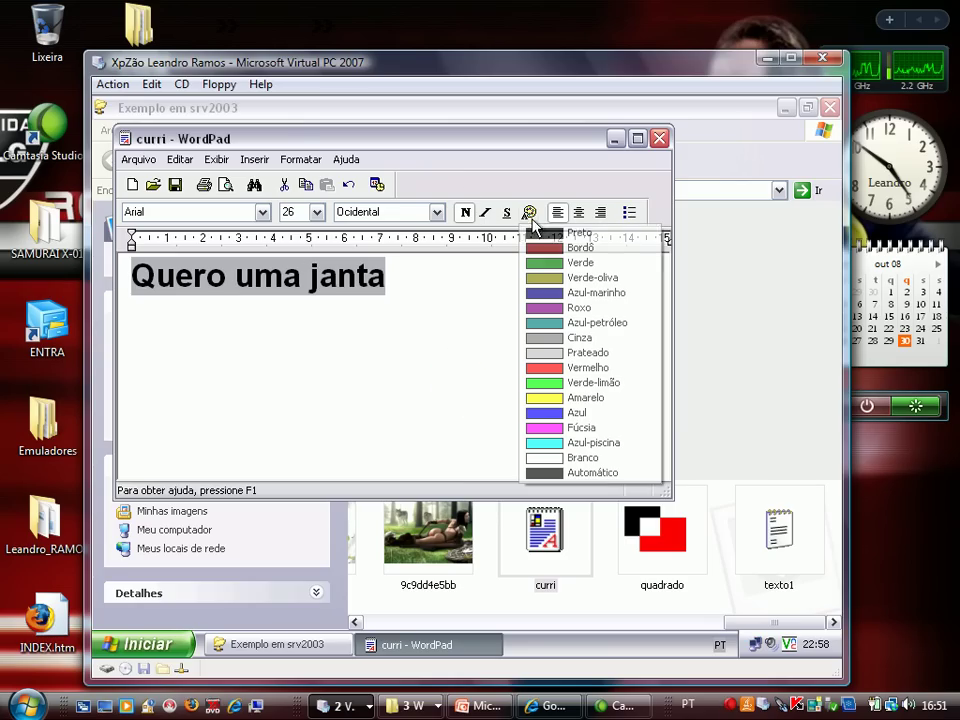
{"action": "left_click", "coordinate": [588, 413]}
- Close curri, saving the changes, and minimize the virtual machine window
{"action": "left_click", "coordinate": [536, 302]}
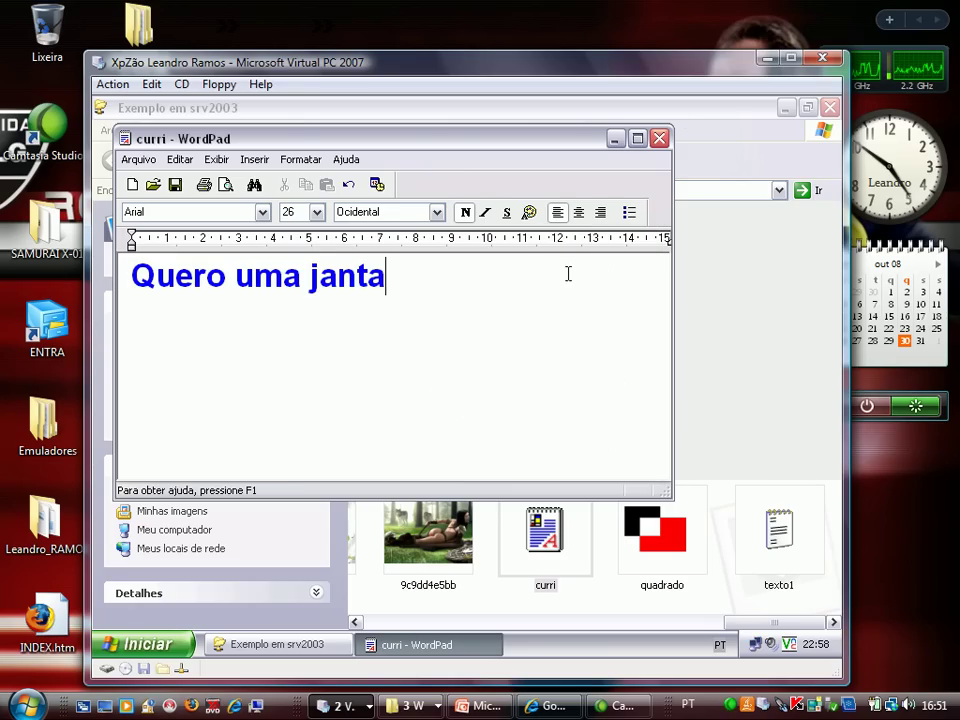
{"action": "left_click", "coordinate": [660, 138]}
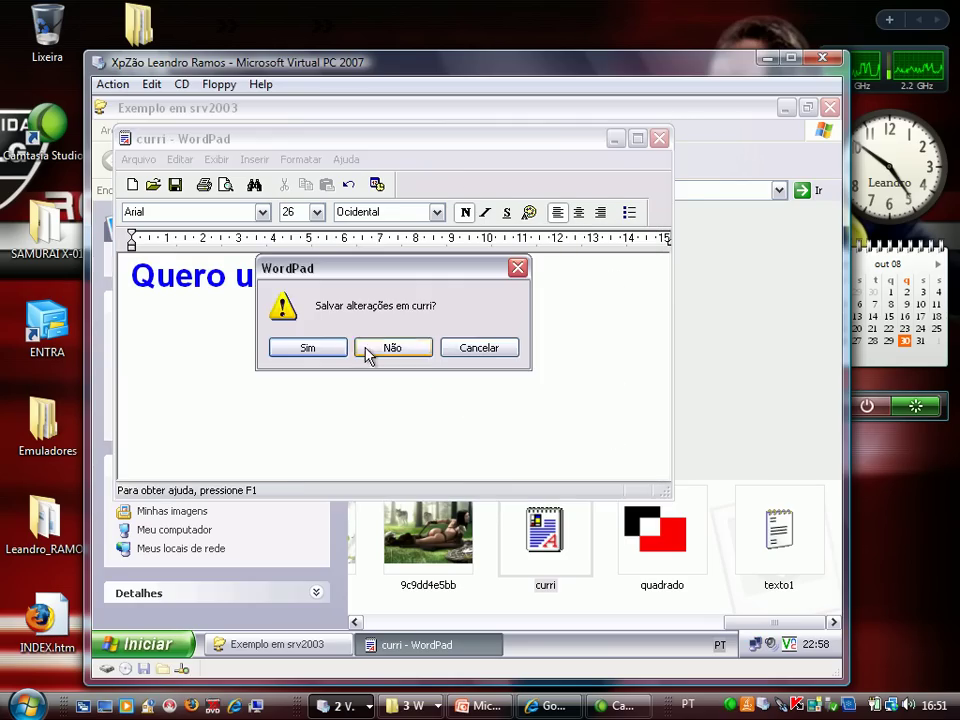
{"action": "left_click", "coordinate": [331, 352]}
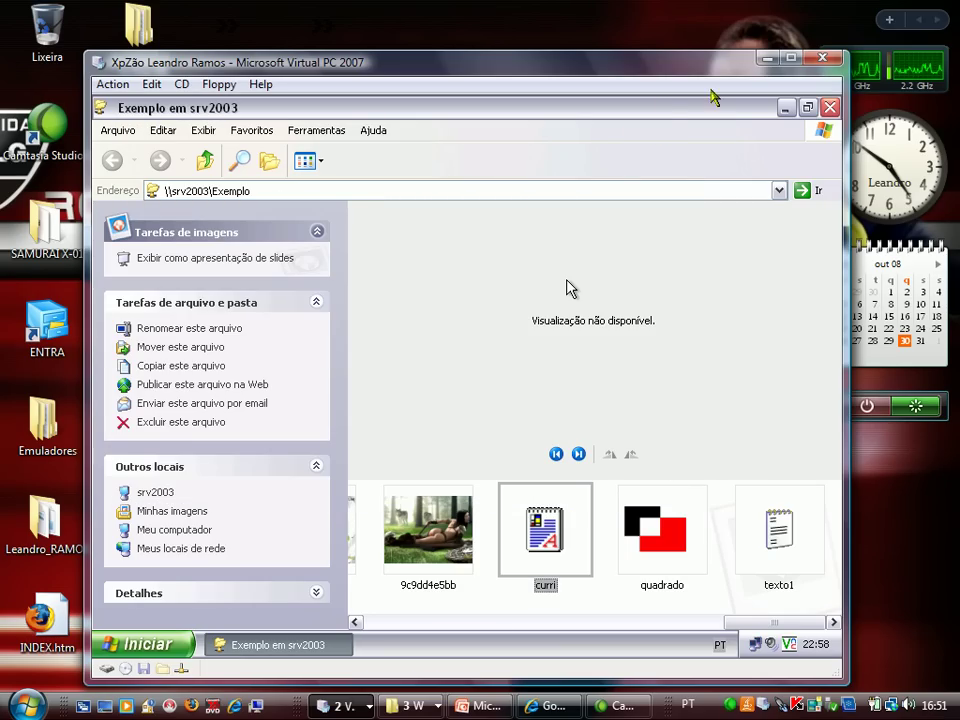
{"action": "left_click", "coordinate": [763, 60]}
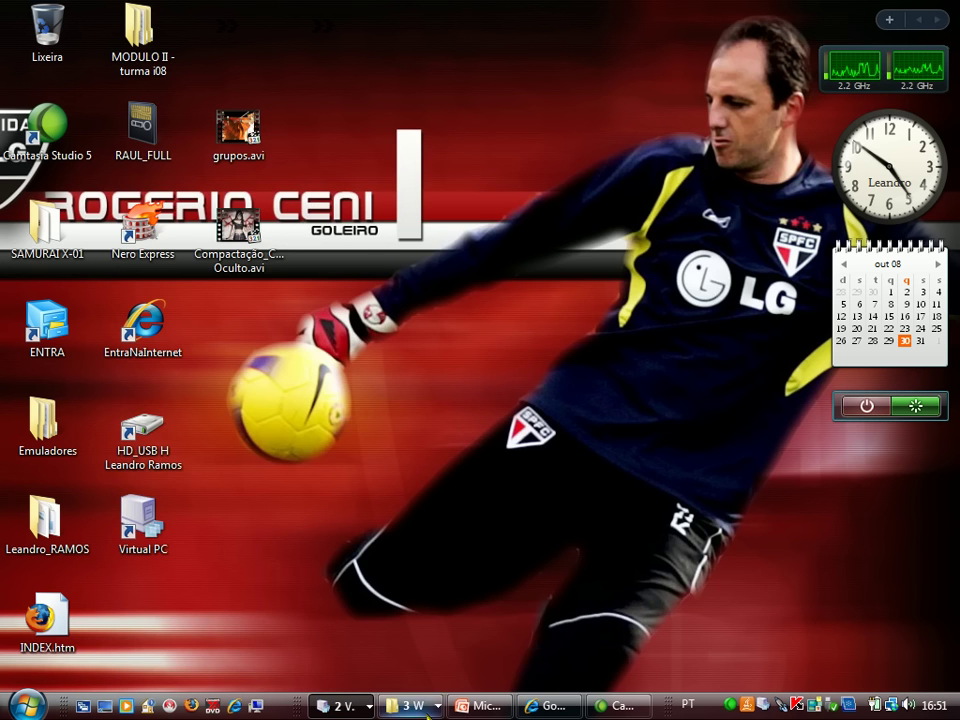
- Close the XP client's Exemplo share window and minimize the client VM
{"action": "left_click", "coordinate": [365, 707]}
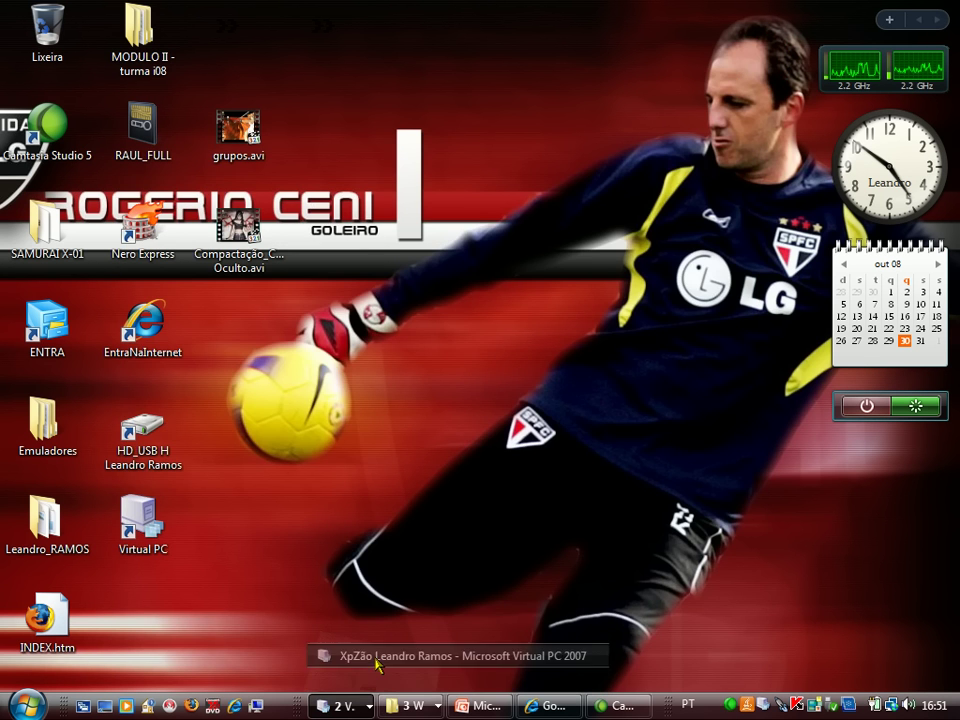
{"action": "left_click", "coordinate": [330, 654]}
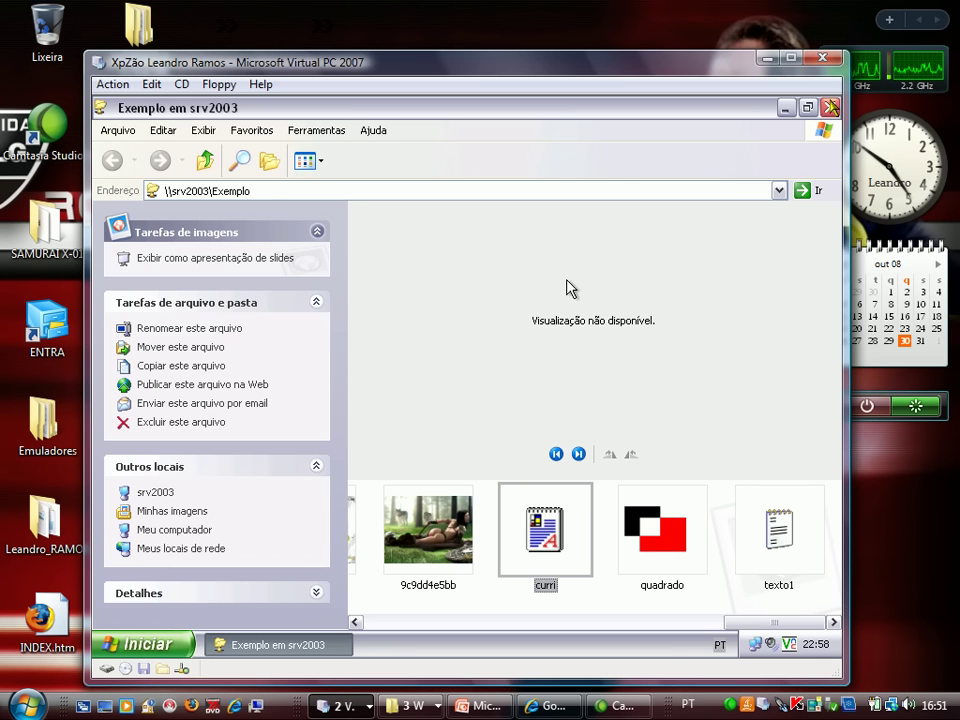
{"action": "key", "text": "alt+F4"}
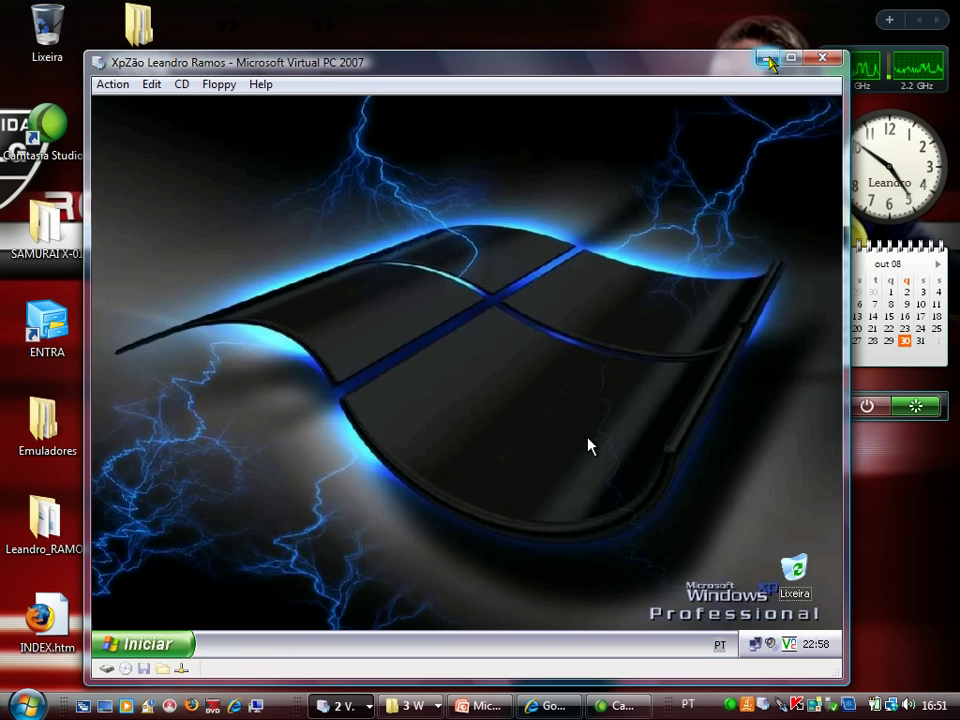
{"action": "left_click", "coordinate": [767, 58]}
- On the Server 2003 VM, open Network Connections from My Network Places and inspect Conexão local
{"action": "left_click", "coordinate": [340, 705]}
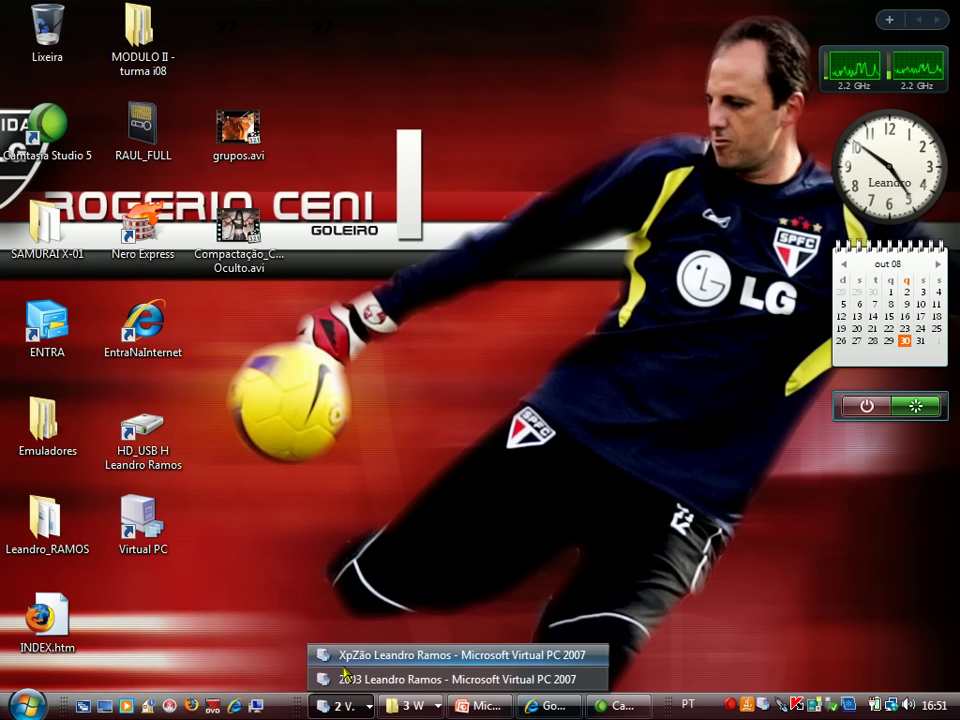
{"action": "left_click", "coordinate": [345, 681]}
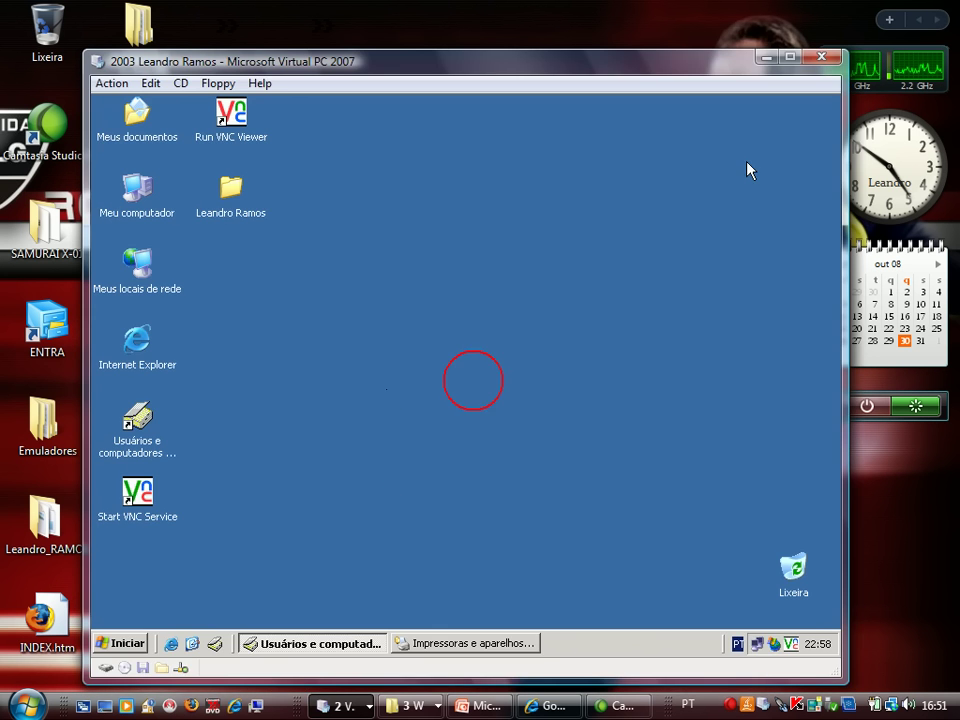
{"action": "right_click", "coordinate": [146, 271]}
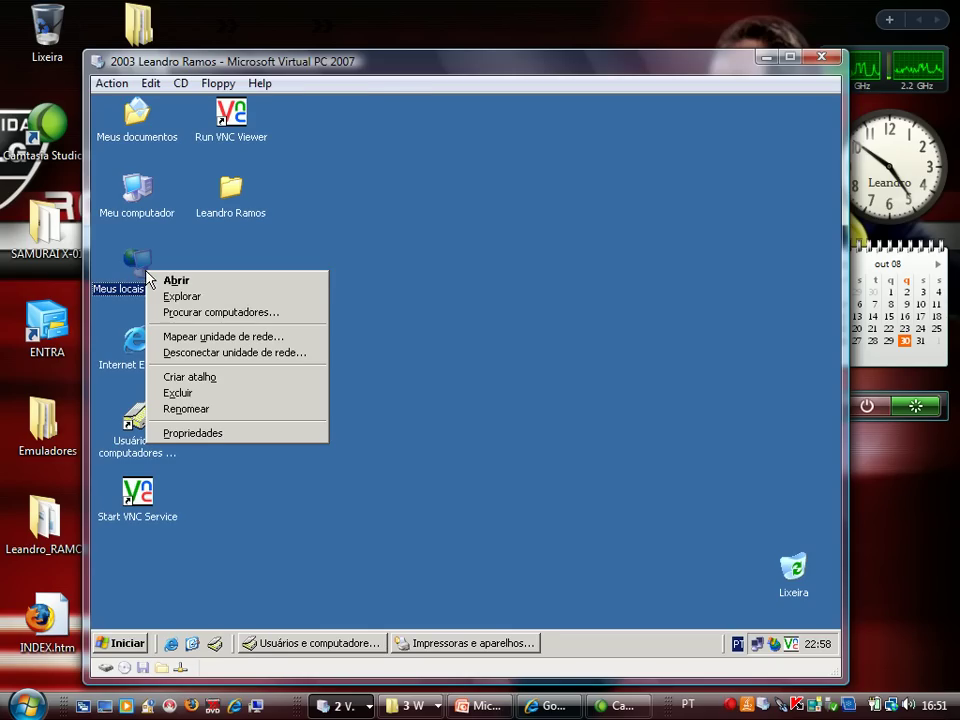
{"action": "left_click", "coordinate": [204, 436]}
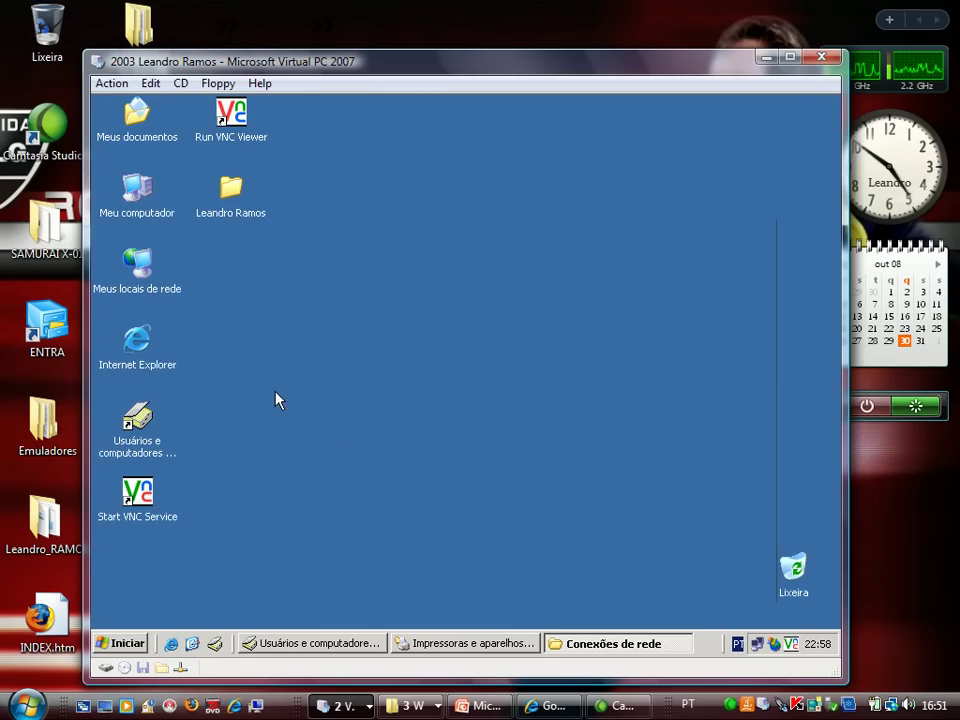
{"action": "right_click", "coordinate": [507, 367]}
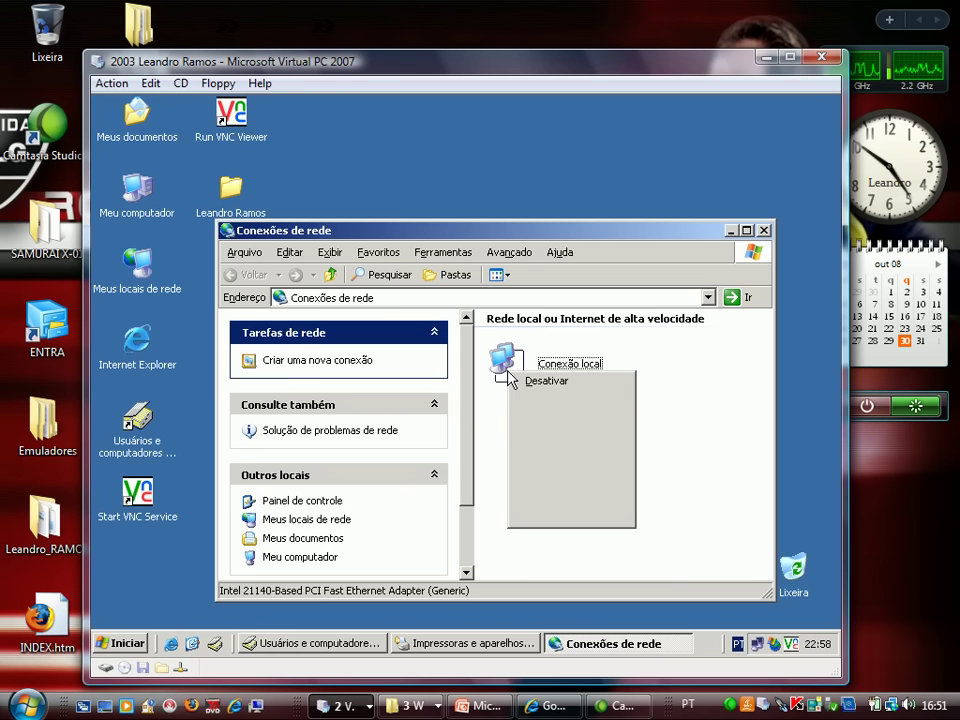
{"action": "left_click", "coordinate": [524, 516]}
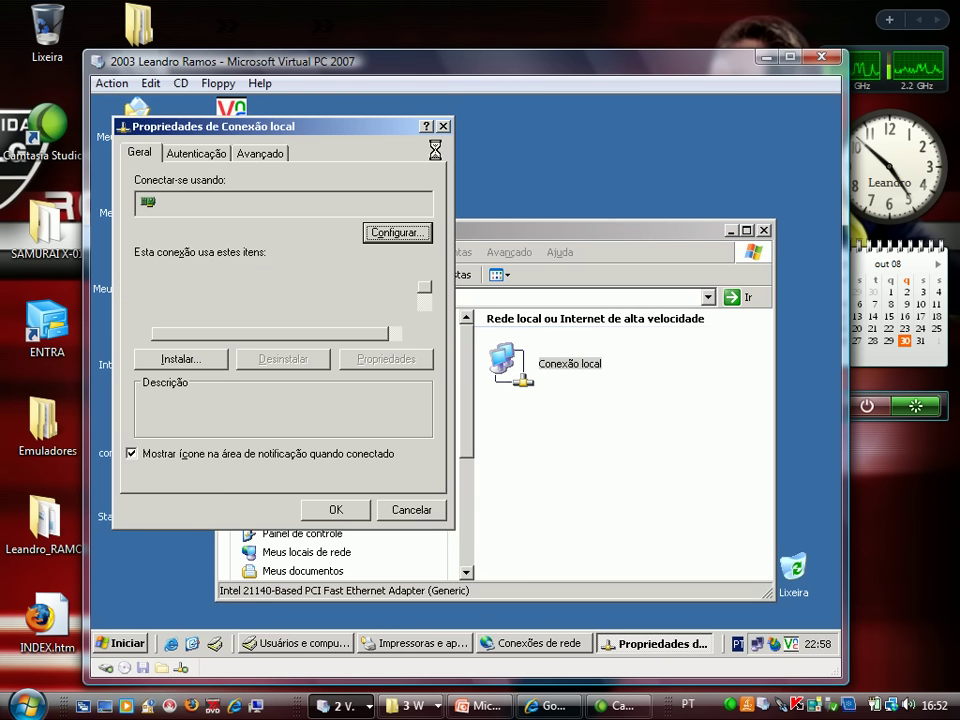
{"action": "left_click", "coordinate": [441, 127]}
- Disable the server's Conexão local connection and minimize the server VM
{"action": "left_click", "coordinate": [557, 378]}
{"action": "right_click", "coordinate": [553, 379]}
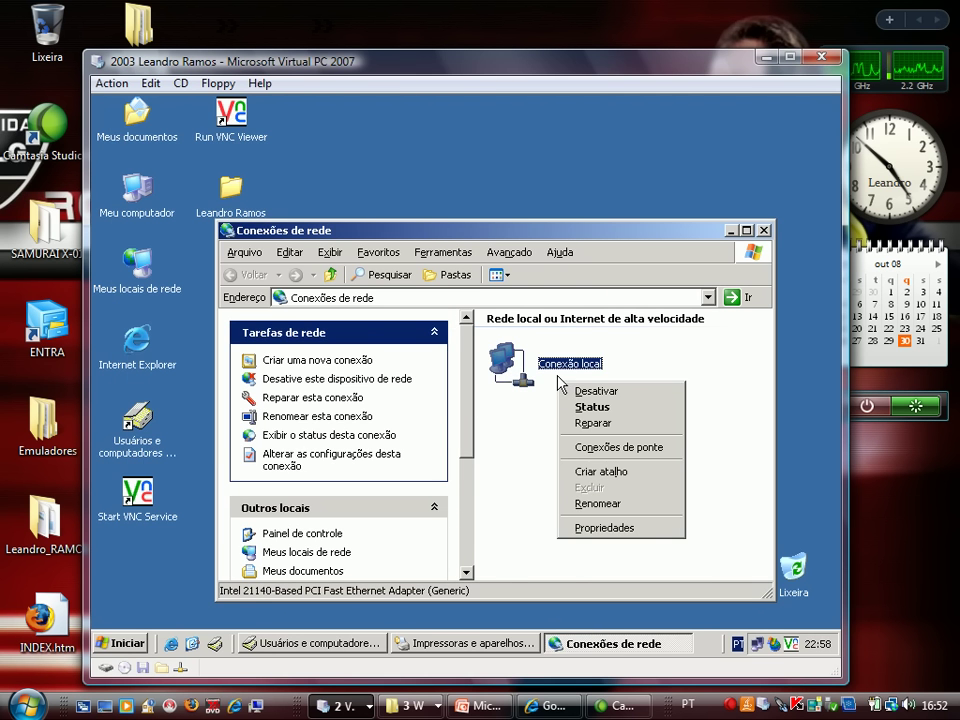
{"action": "right_click", "coordinate": [514, 366]}
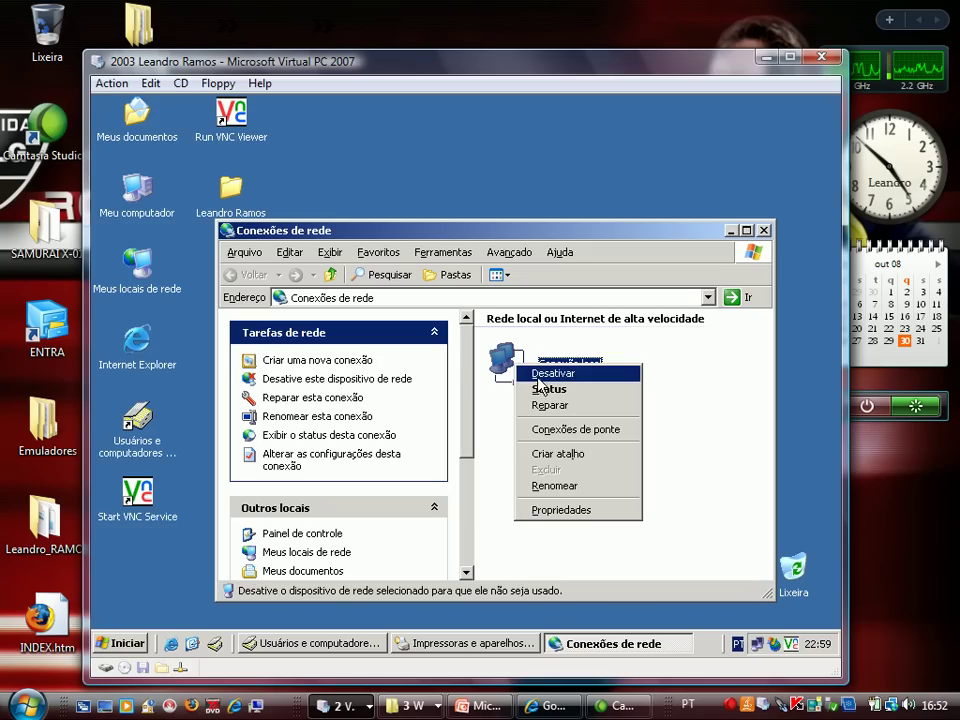
{"action": "key", "text": "Escape"}
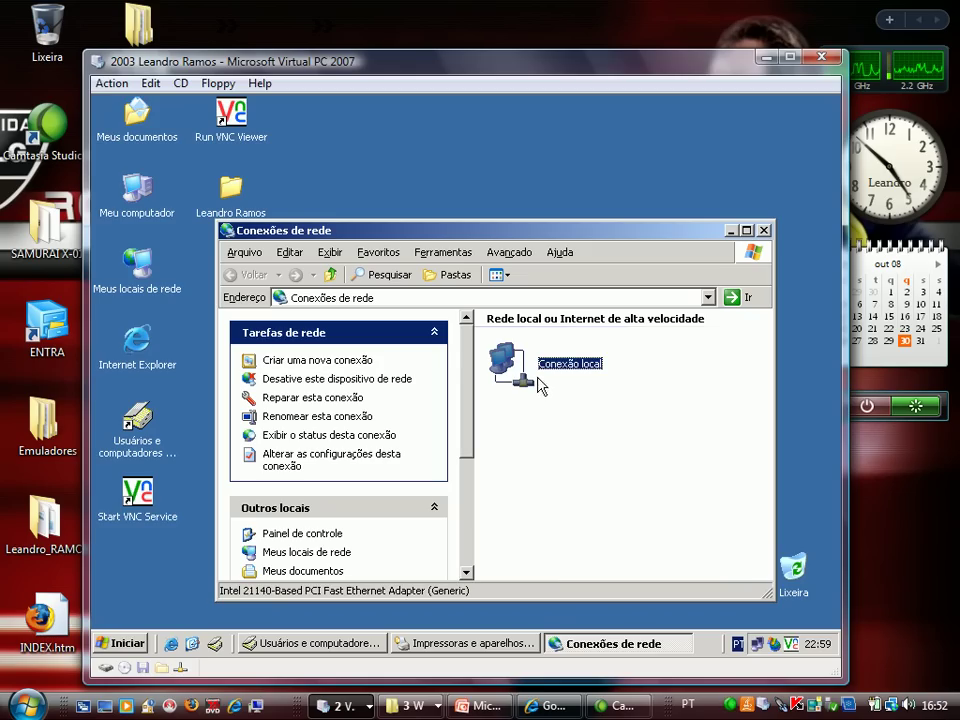
{"action": "left_click", "coordinate": [566, 469]}
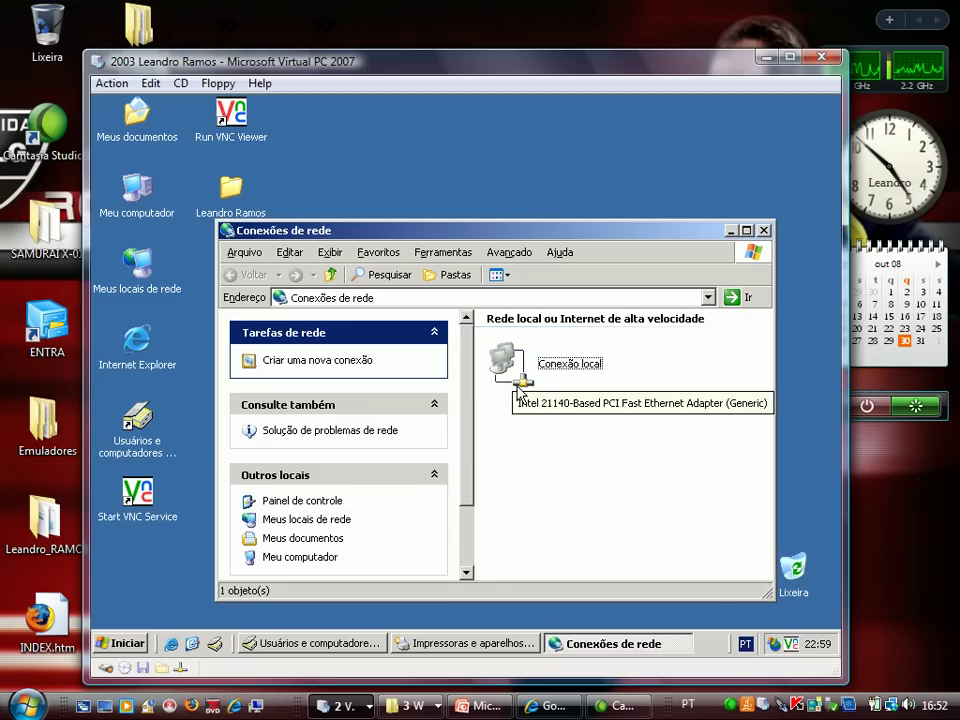
{"action": "mouse_move", "coordinate": [495, 367]}
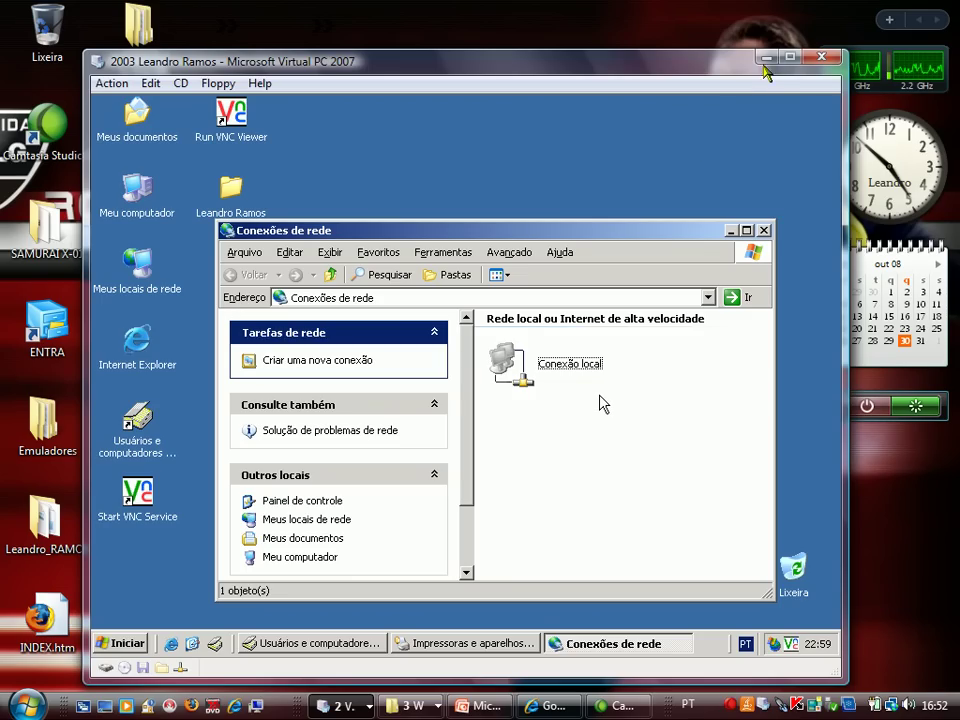
{"action": "left_click", "coordinate": [766, 60]}
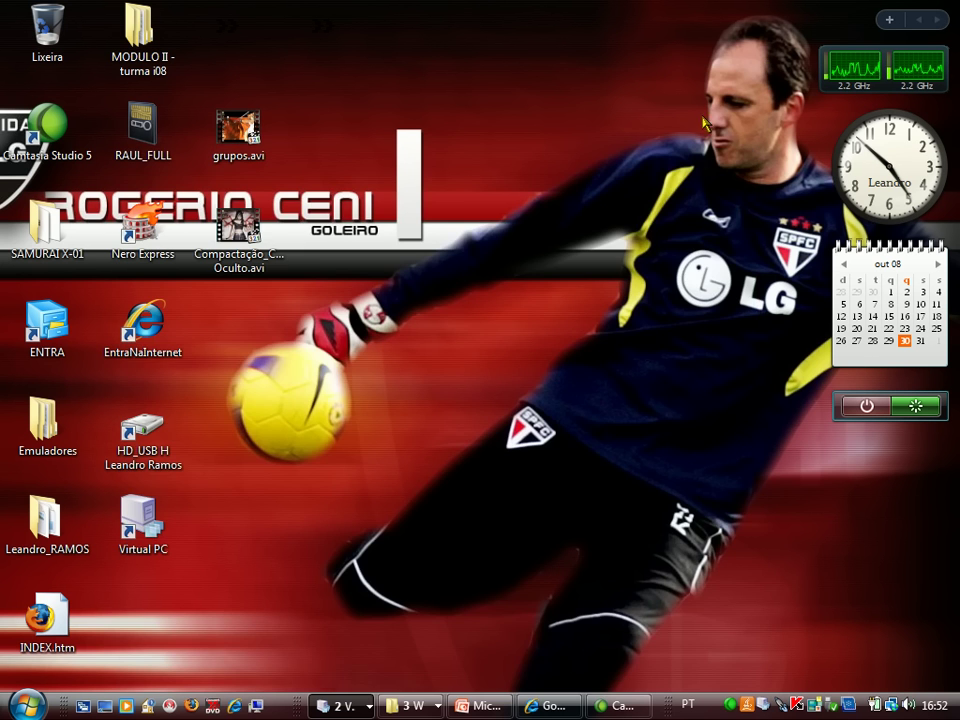
- On the XP client, open the Run dialog and select the \\srv2003\Exemplo path in its Open box
{"action": "left_click", "coordinate": [342, 706]}
{"action": "left_click", "coordinate": [362, 656]}
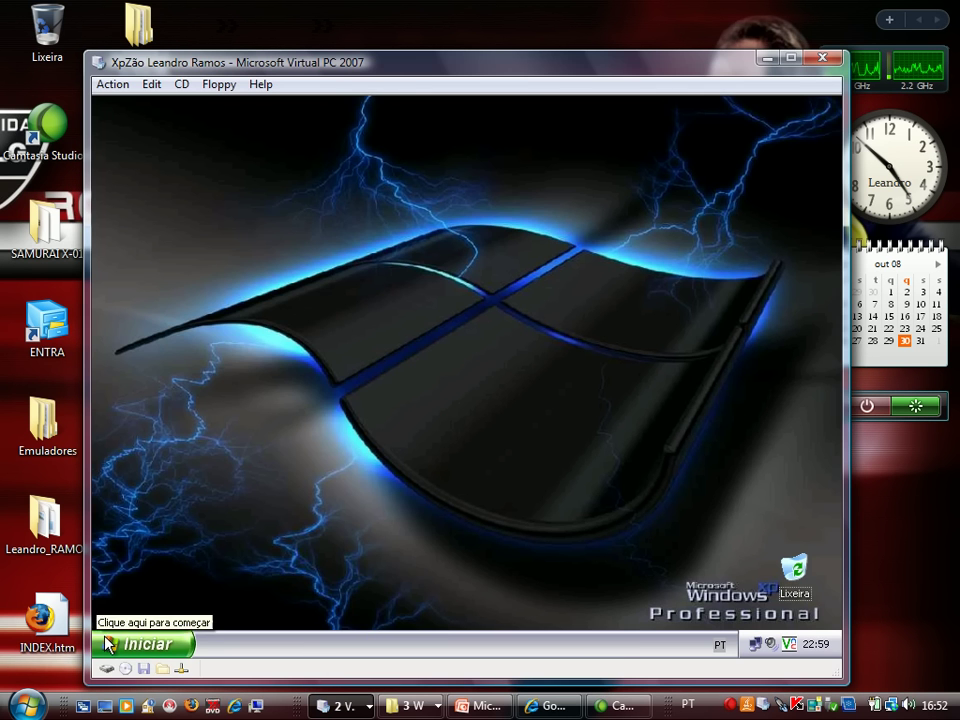
{"action": "left_click", "coordinate": [98, 643]}
{"action": "left_click", "coordinate": [310, 573]}
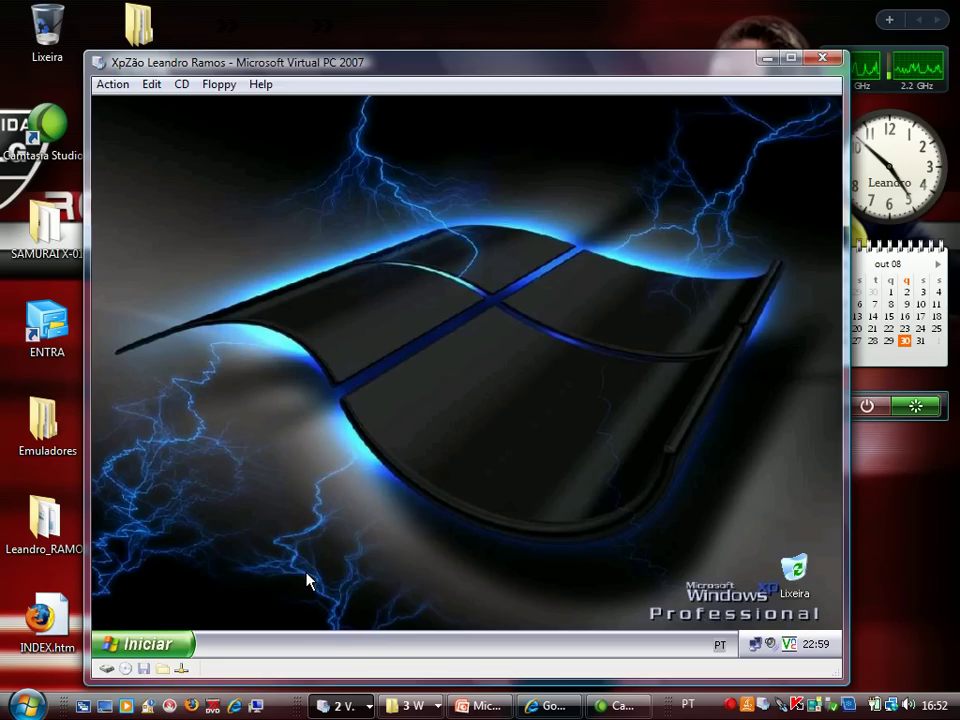
{"action": "left_click", "coordinate": [137, 646]}
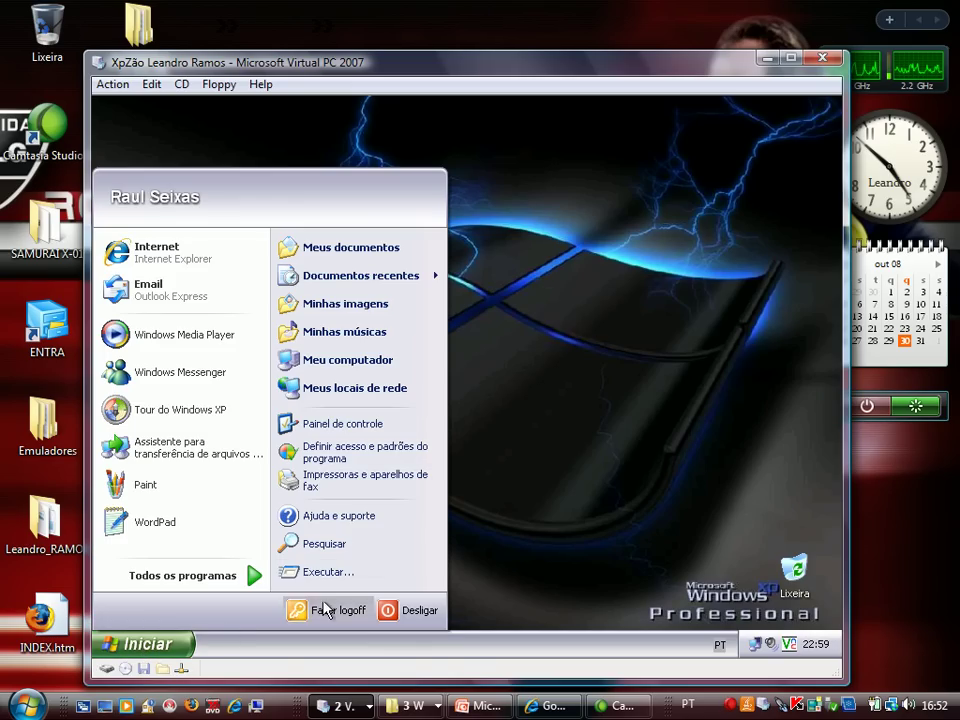
{"action": "left_click", "coordinate": [338, 573]}
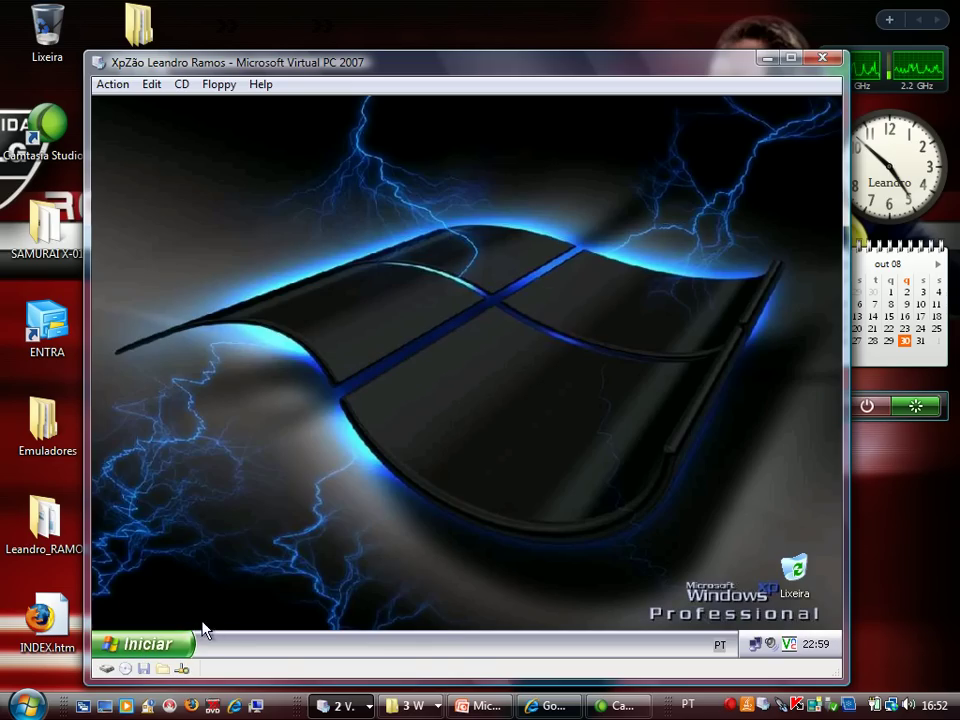
{"action": "left_click", "coordinate": [184, 642]}
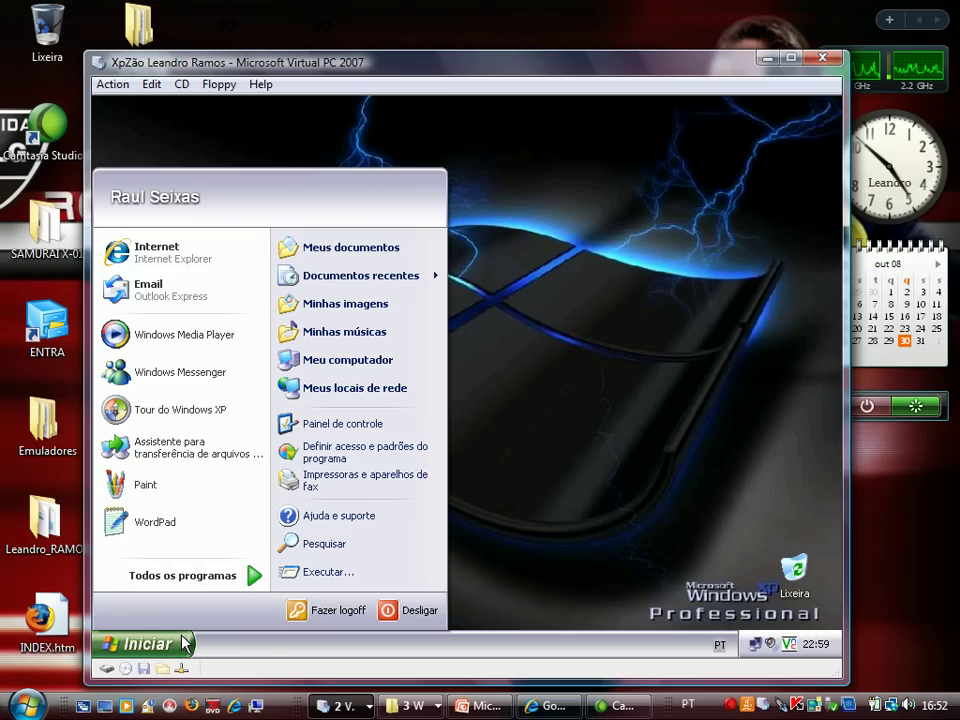
{"action": "left_click", "coordinate": [467, 375]}
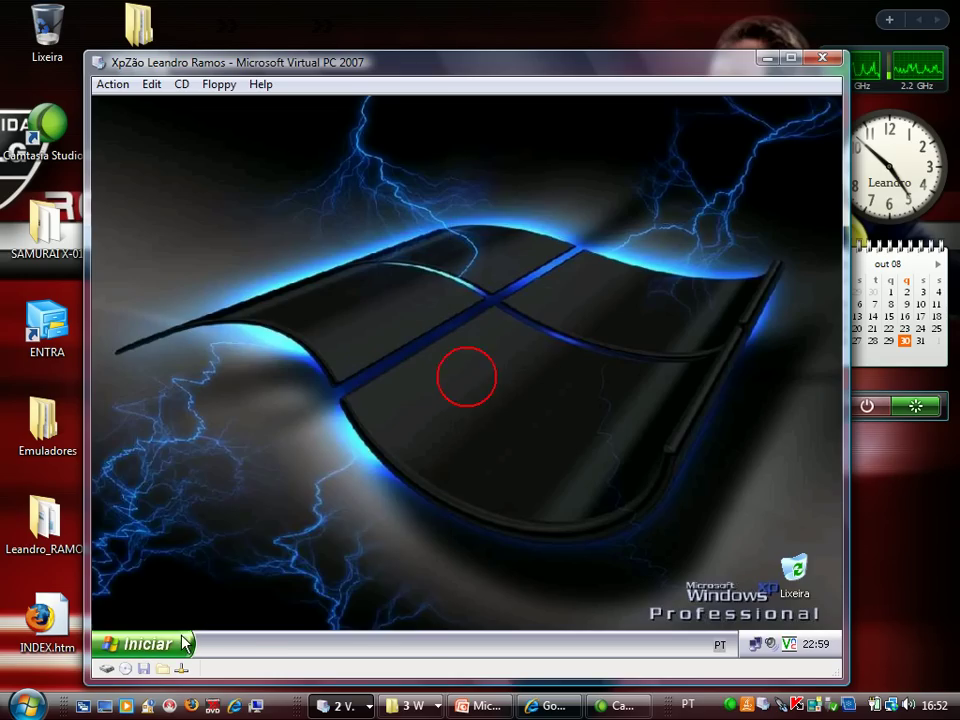
{"action": "key", "text": "super+r"}
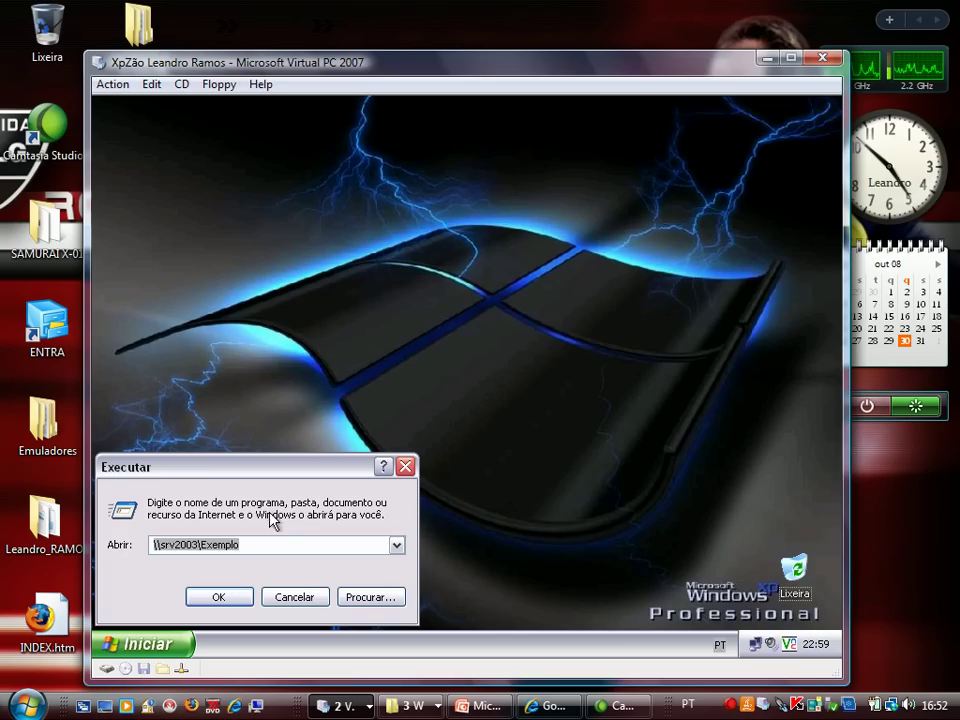
{"action": "double_click", "coordinate": [264, 544]}
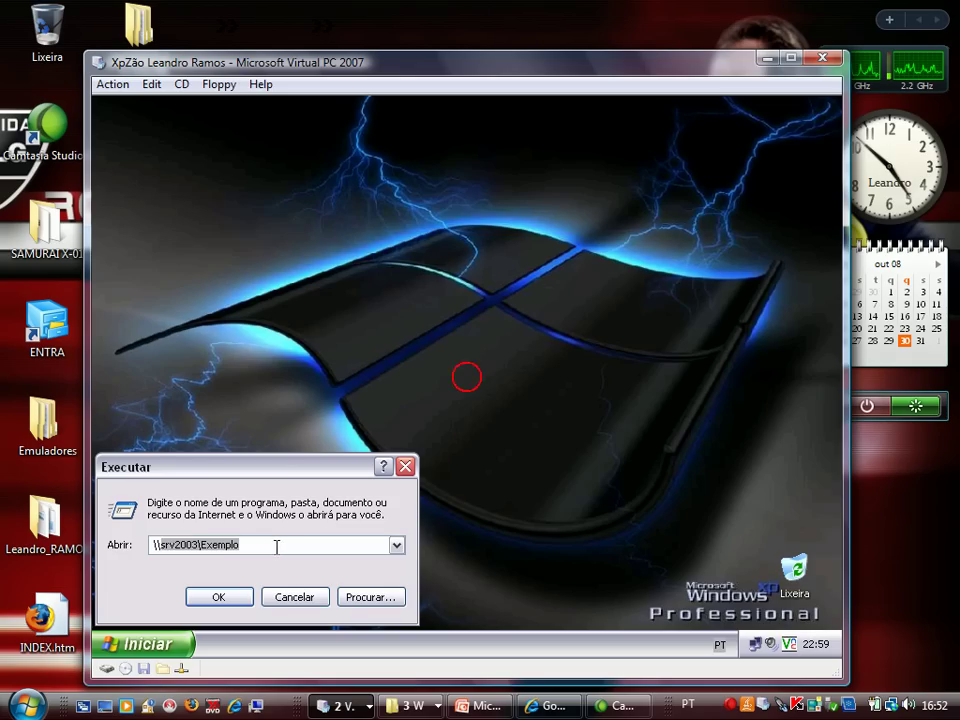
- Open a Command Prompt, ping 10.0.0.100 until it times out, and close the console
{"action": "type", "text": "cmd"}
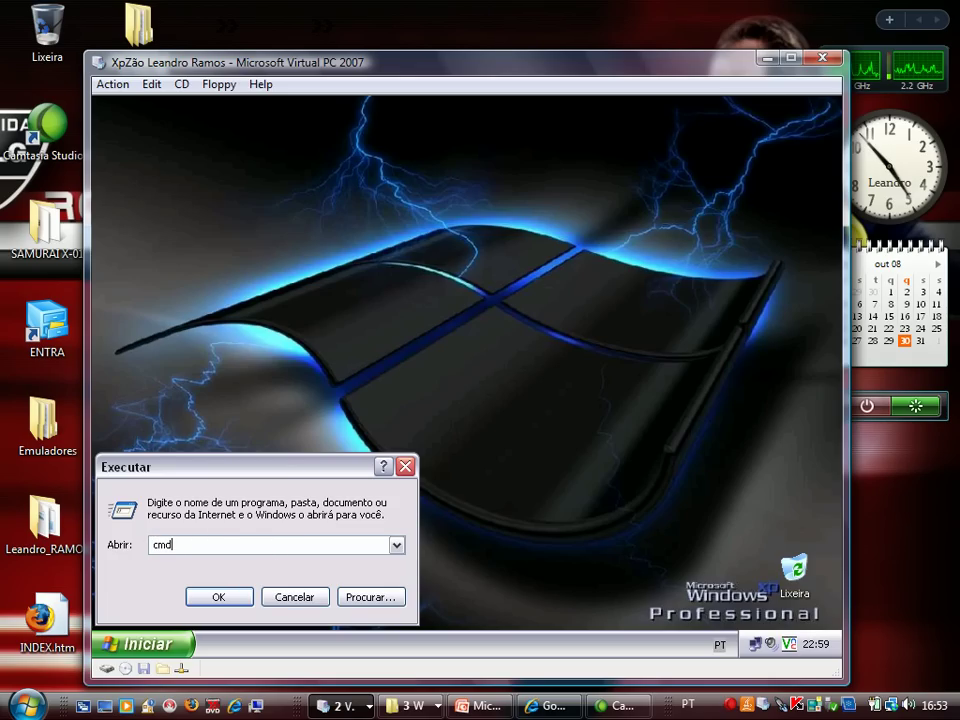
{"action": "key", "text": "Return"}
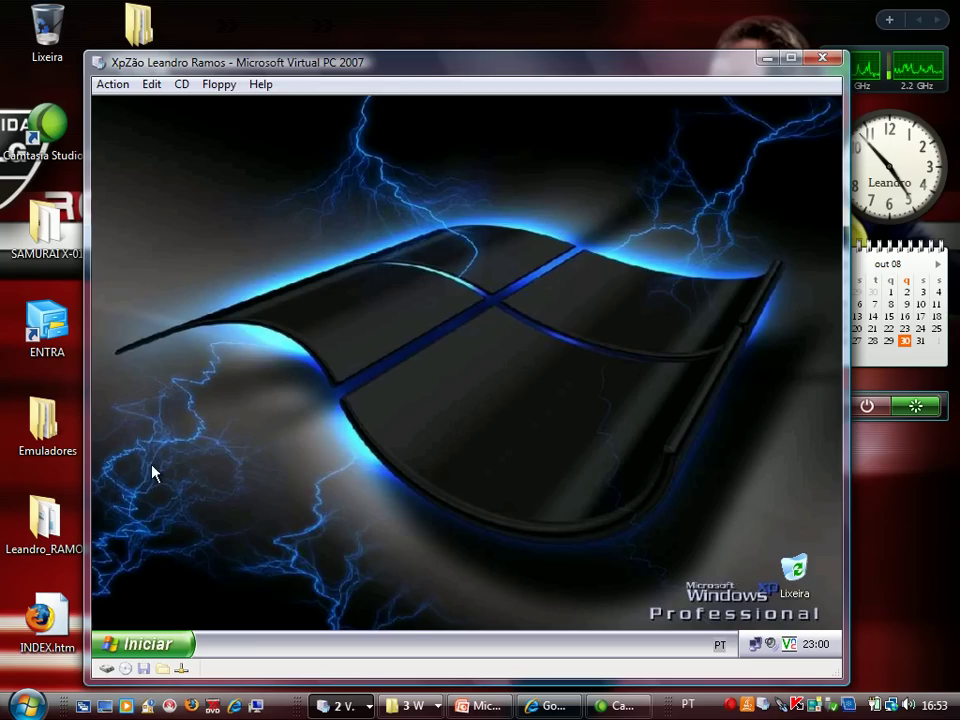
{"action": "key", "text": "super+r"}
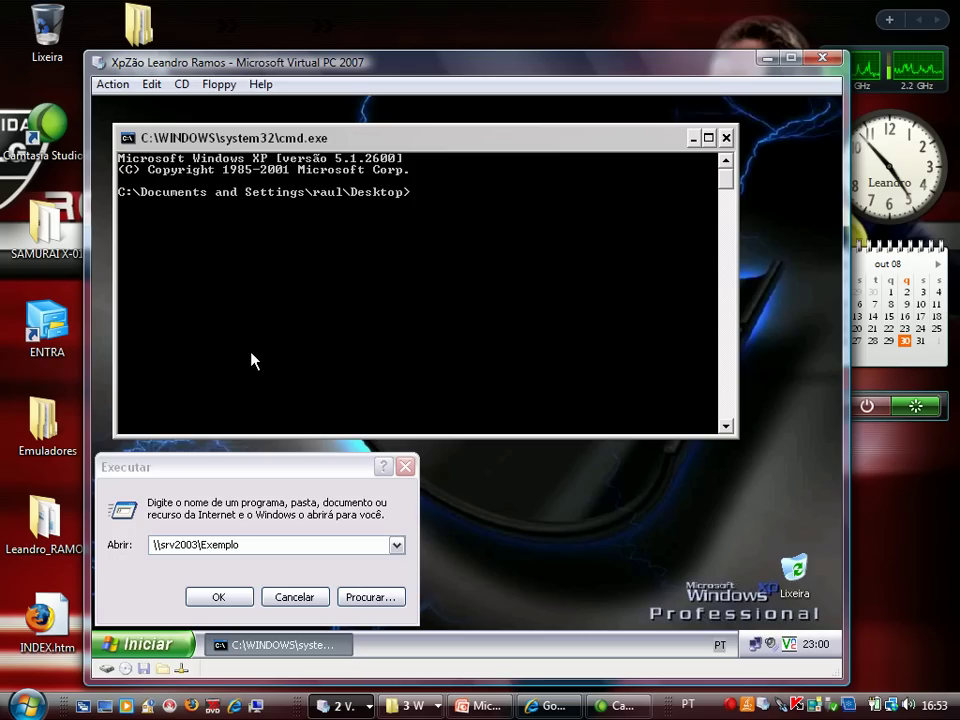
{"action": "type", "text": "pin"}
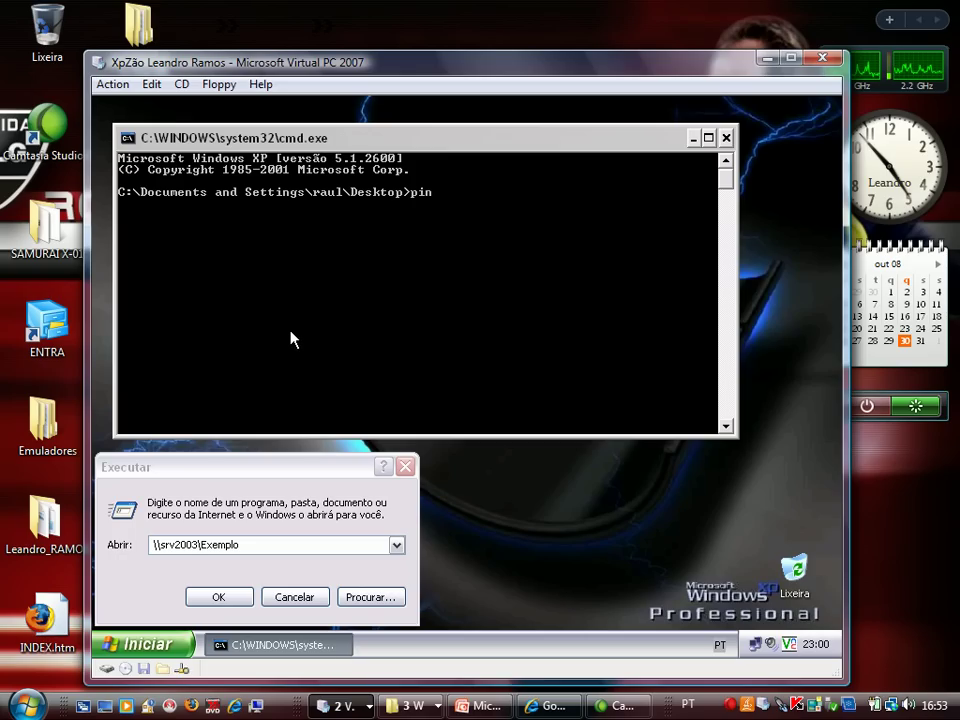
{"action": "type", "text": "g 10.0.0.100"}
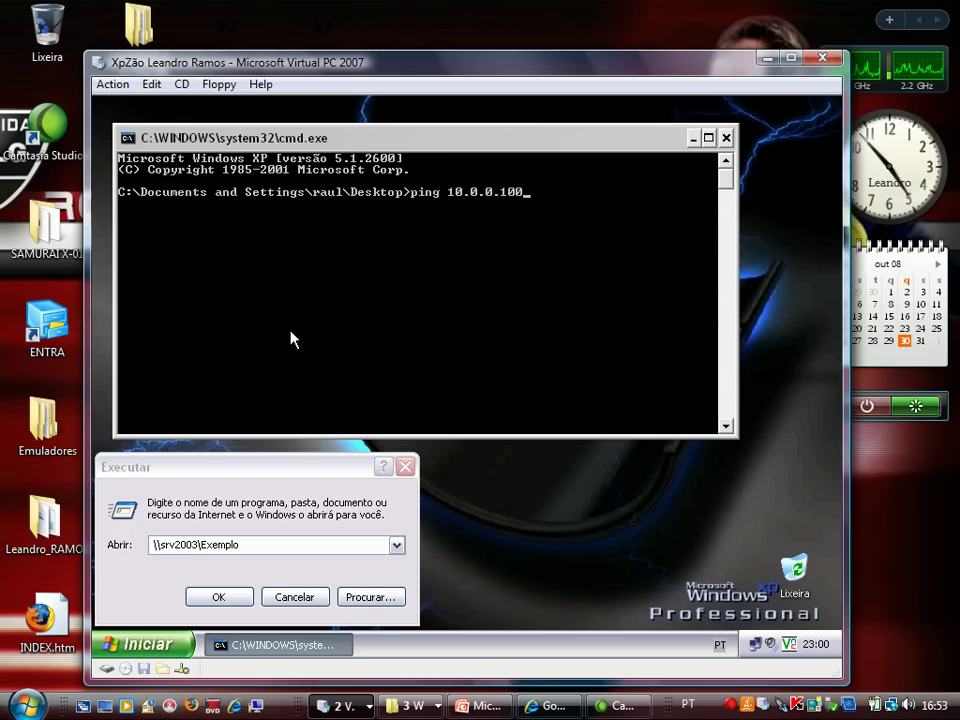
{"action": "key", "text": "Return"}
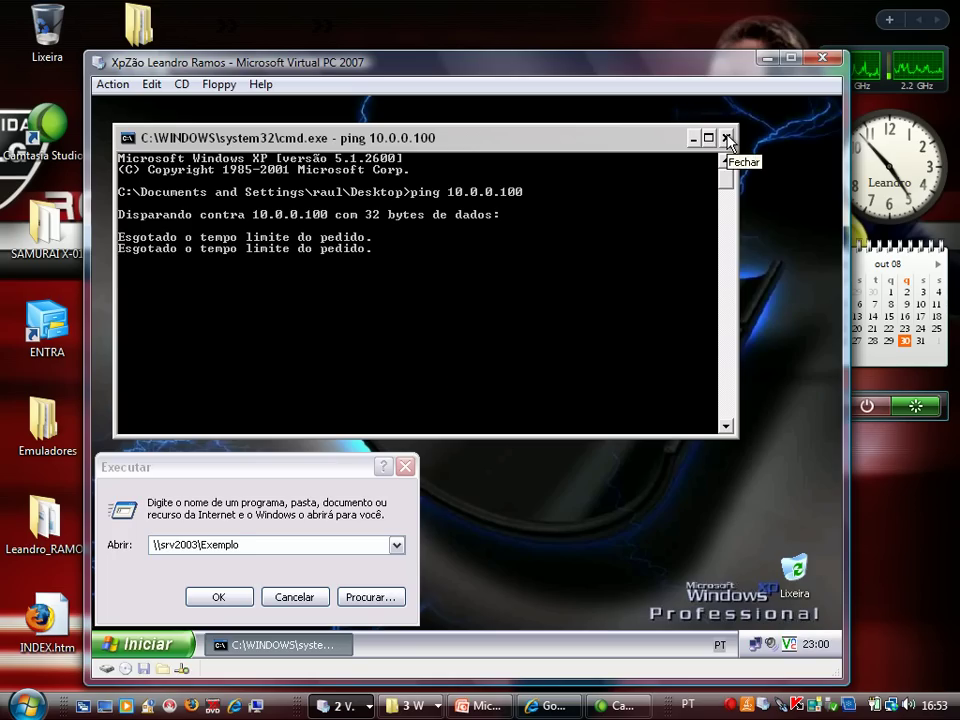
{"action": "left_click", "coordinate": [727, 139]}
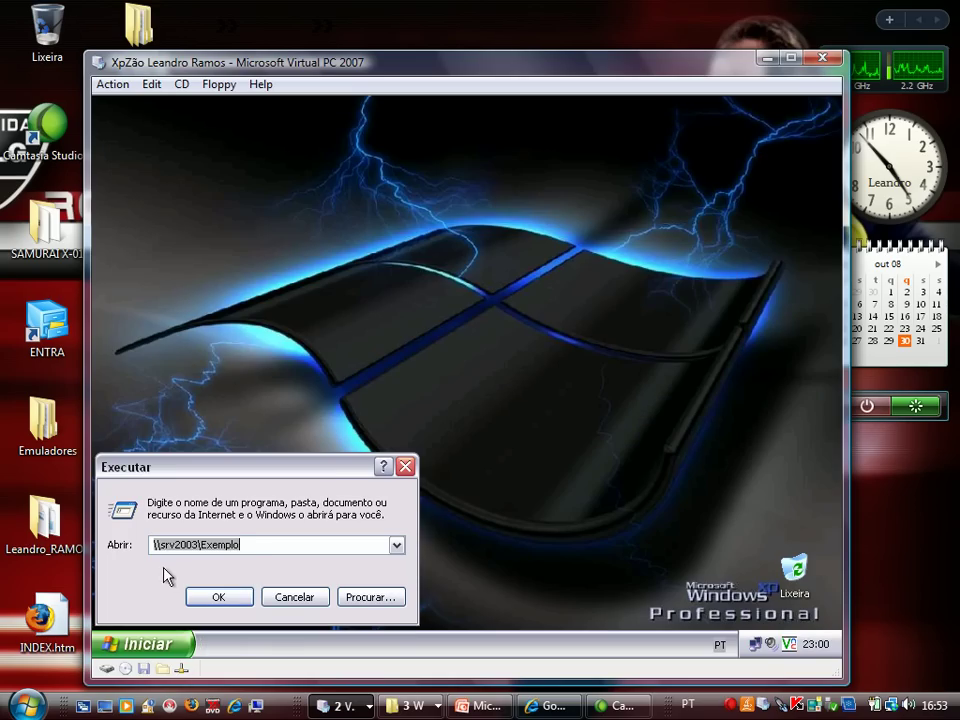
- Trim the Run path down to \\srv2003 and open the server's share list
{"action": "key", "text": "End"}
{"action": "left_click_drag", "start_coordinate": [201, 545], "coordinate": [242, 541]}
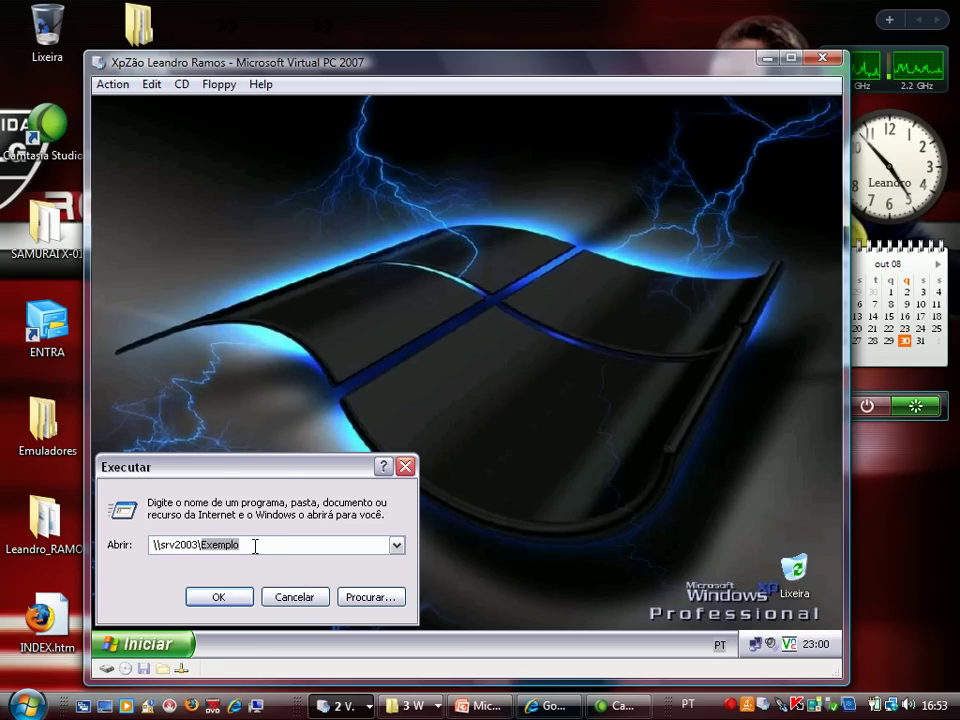
{"action": "key", "text": "Delete"}
{"action": "key", "text": "BackSpace"}
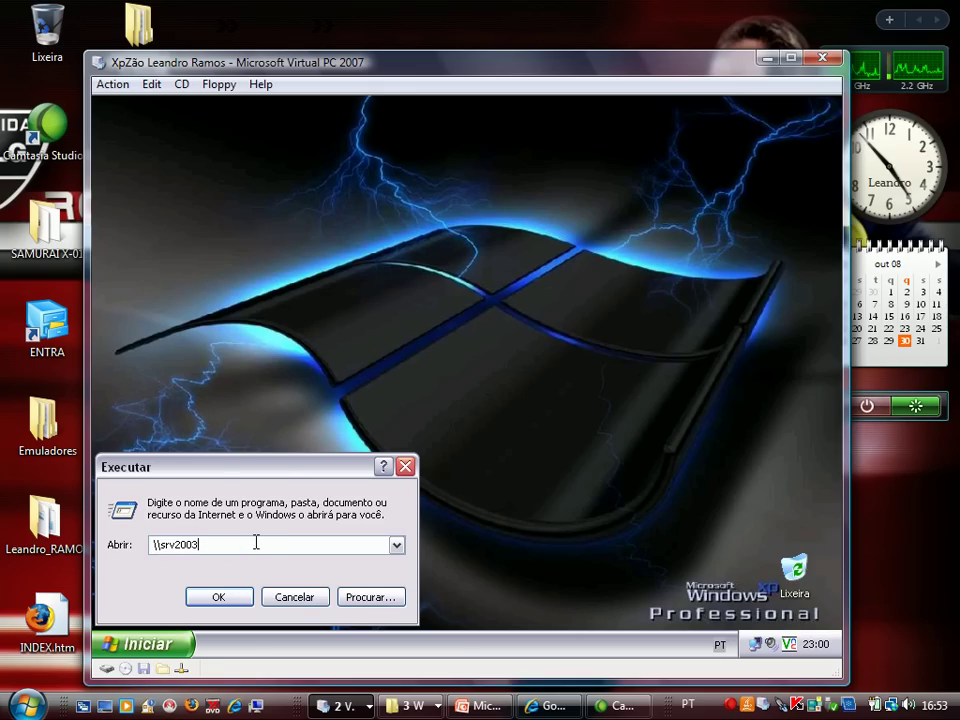
{"action": "key", "text": "Return"}
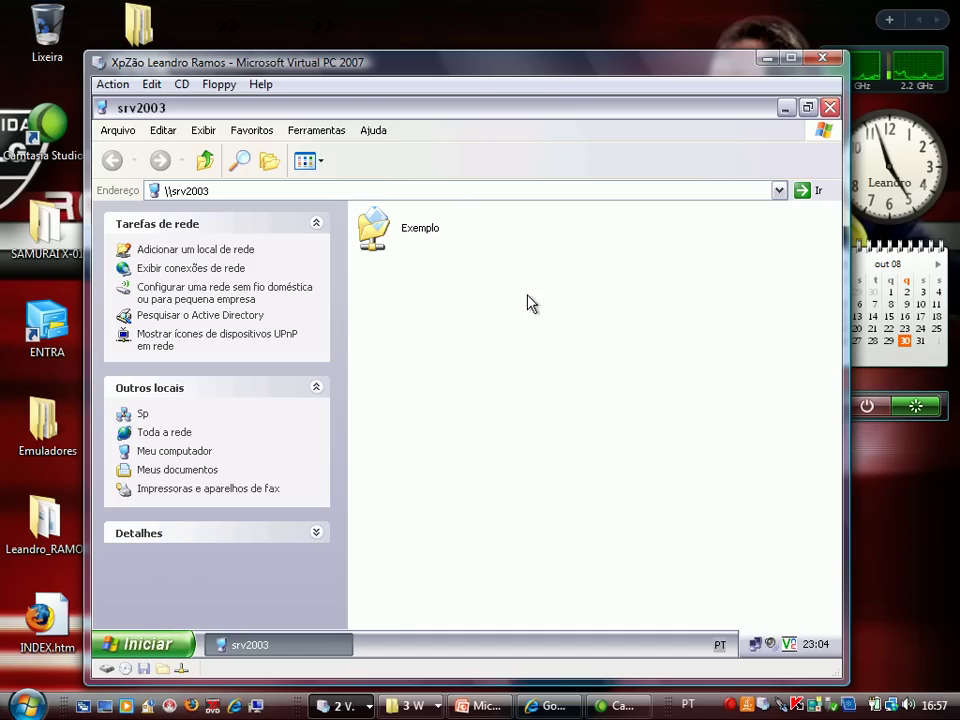
- Open the Exemplo share, dismiss the offline-files notice, and scroll the filmstrip to reveal texto1
{"action": "left_click", "coordinate": [467, 377]}
{"action": "left_click", "coordinate": [467, 377]}
{"action": "double_click", "coordinate": [383, 240]}
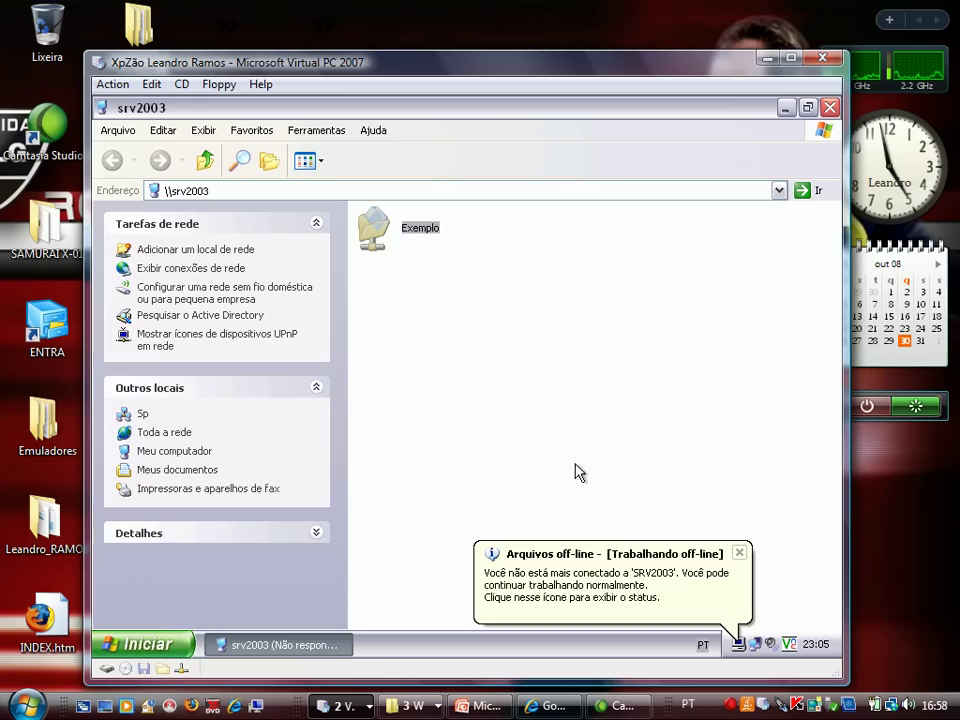
{"action": "double_click", "coordinate": [378, 226]}
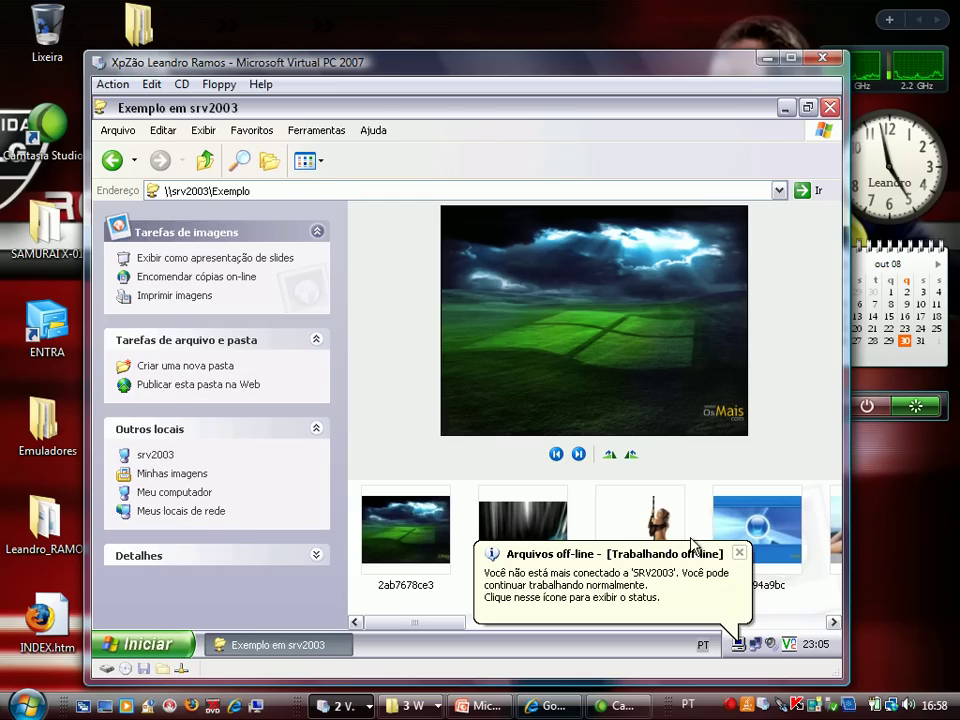
{"action": "left_click", "coordinate": [737, 553]}
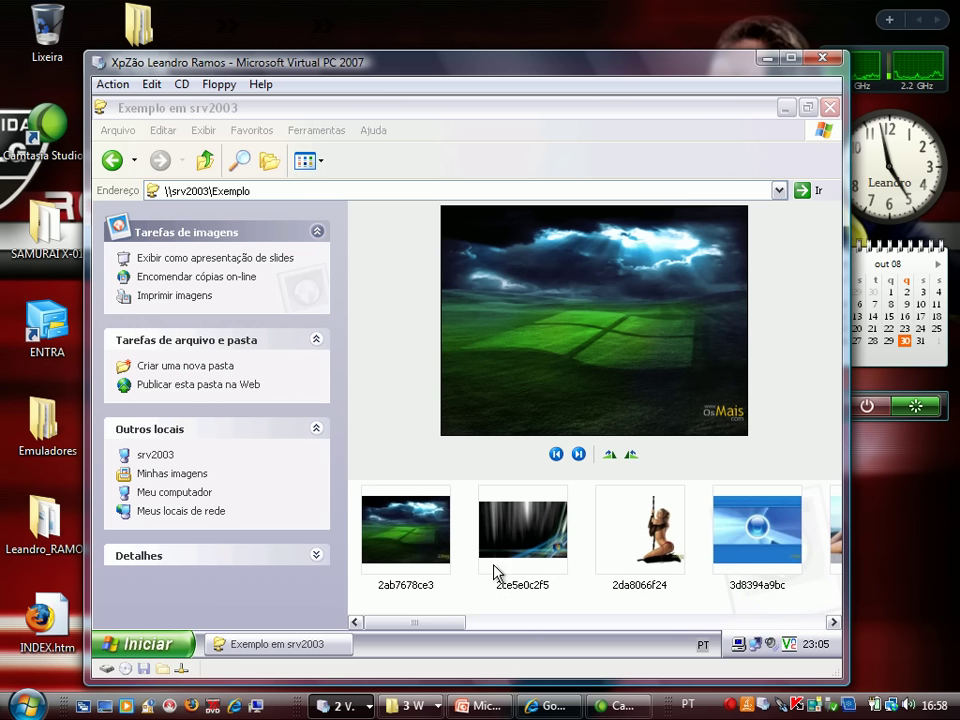
{"action": "left_click", "coordinate": [832, 622]}
{"action": "left_click_drag", "start_coordinate": [832, 622], "coordinate": [832, 624]}
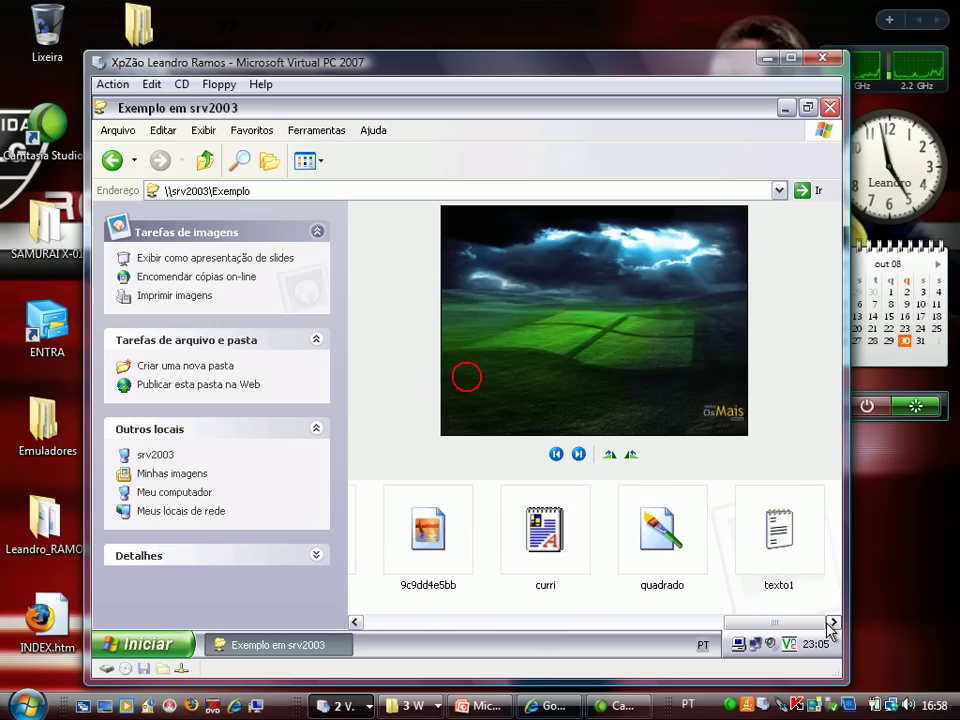
- Open texto1, add four lines of LALA text at the end, and save on closing
{"action": "left_click", "coordinate": [775, 537]}
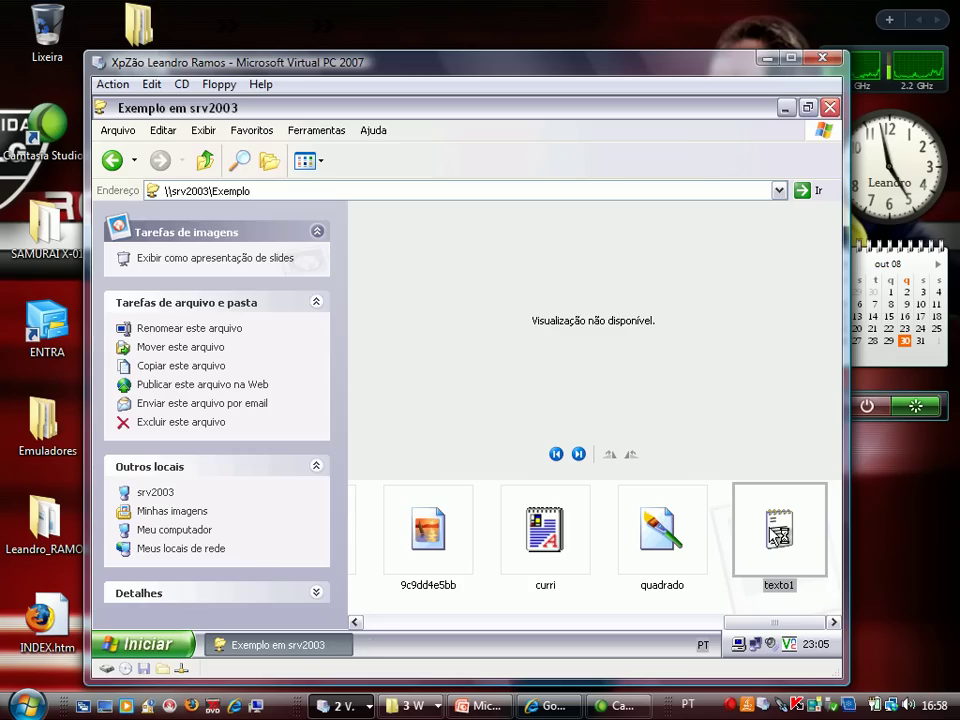
{"action": "double_click", "coordinate": [778, 537]}
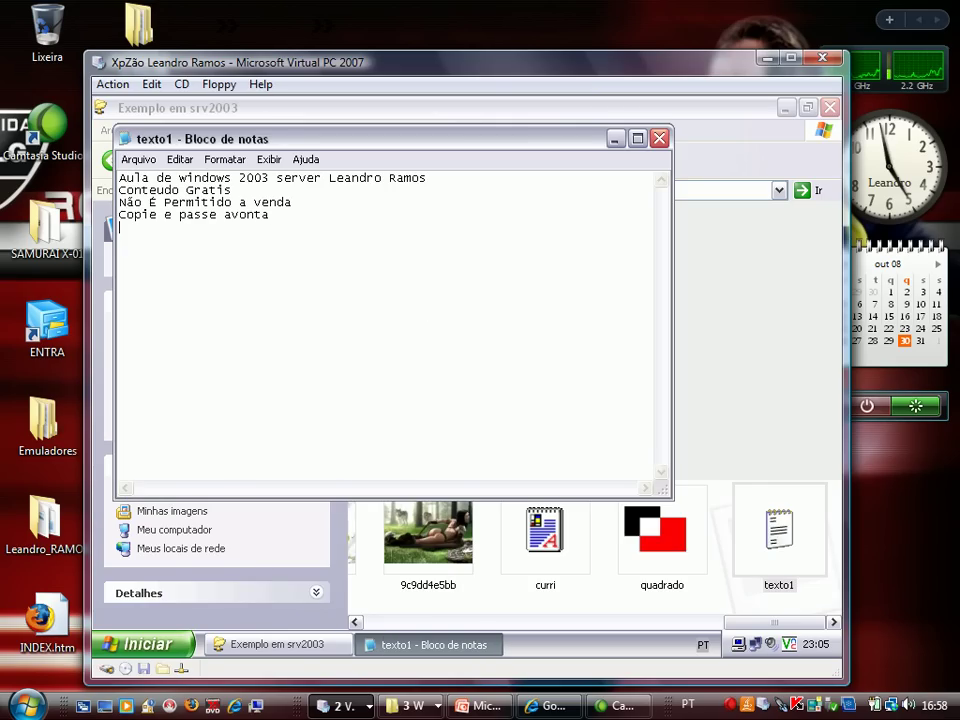
{"action": "type", "text": "LALALALALA LALALLALA"}
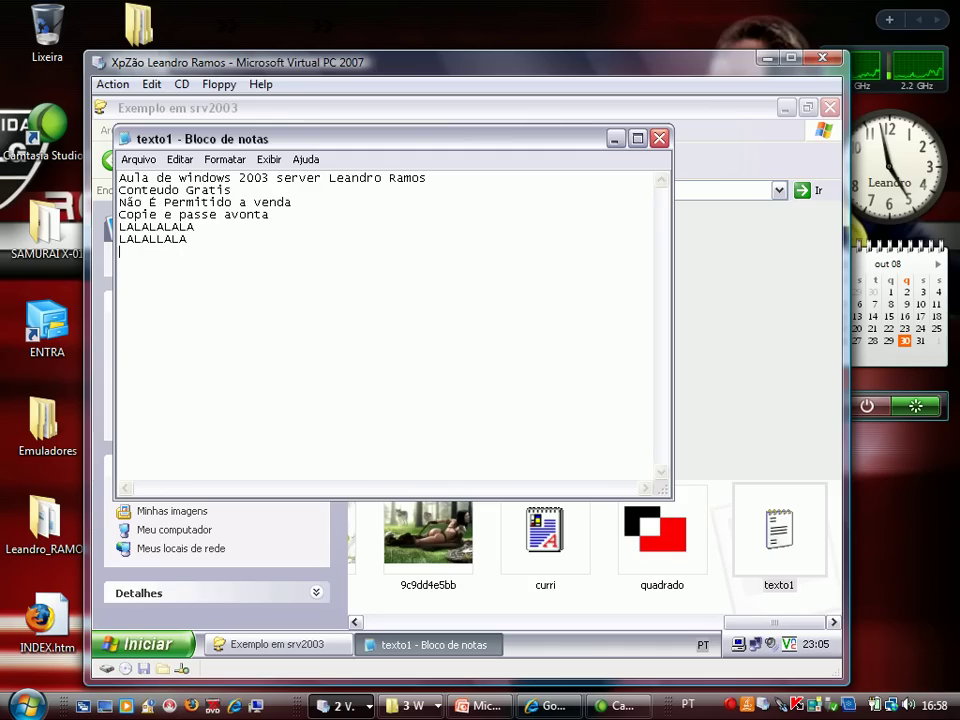
{"action": "type", "text": " LALALALALALA "}
{"action": "type", "text": "LALALAL"}
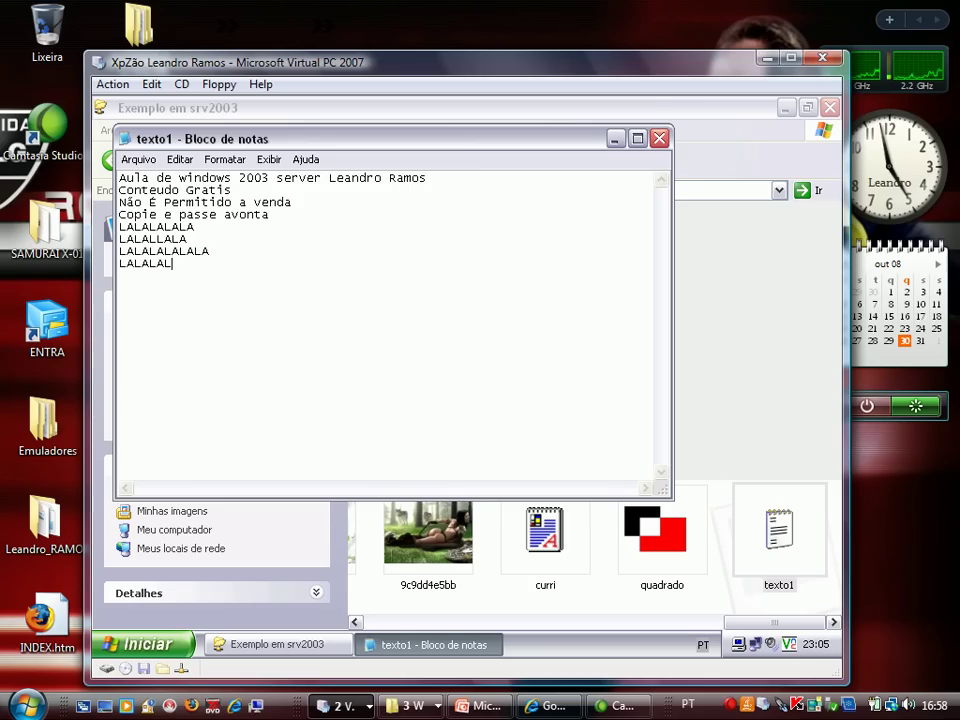
{"action": "left_click", "coordinate": [659, 139]}
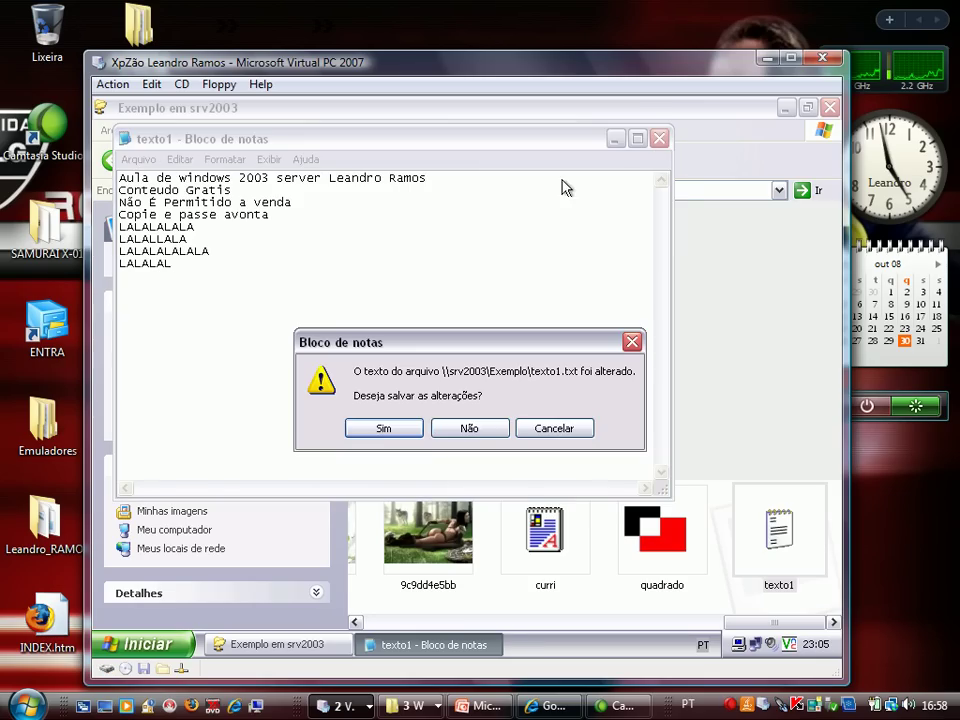
{"action": "left_click", "coordinate": [381, 430]}
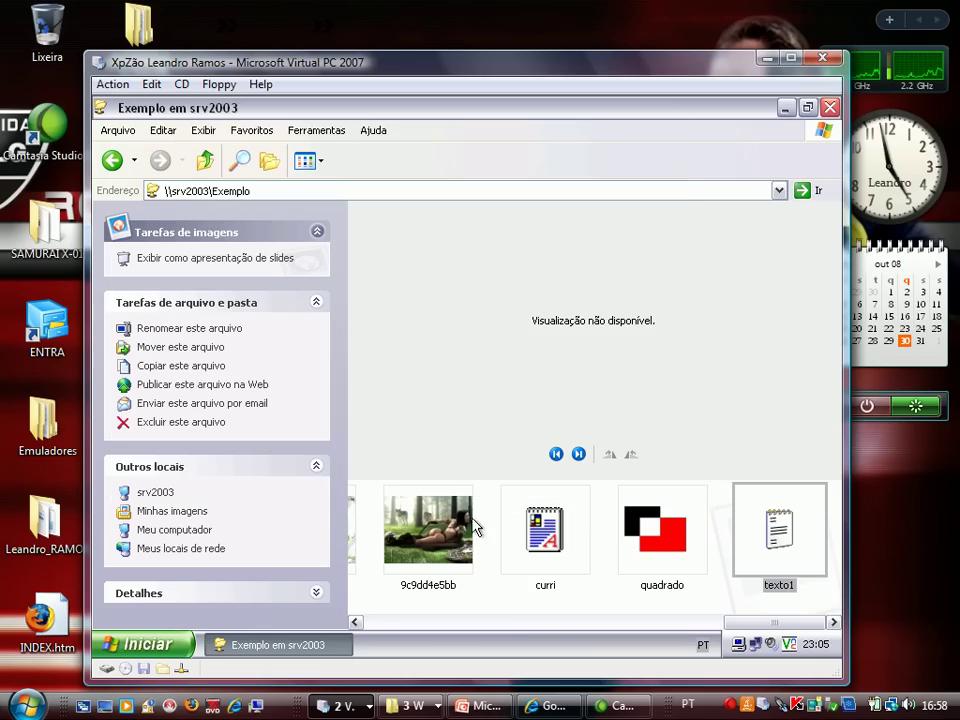
{"action": "right_click", "coordinate": [642, 537]}
- Edit quadrado in Paint, adding 'VAI TRICOLOR' in 24-point text across the middle, and save
{"action": "left_click", "coordinate": [446, 243]}
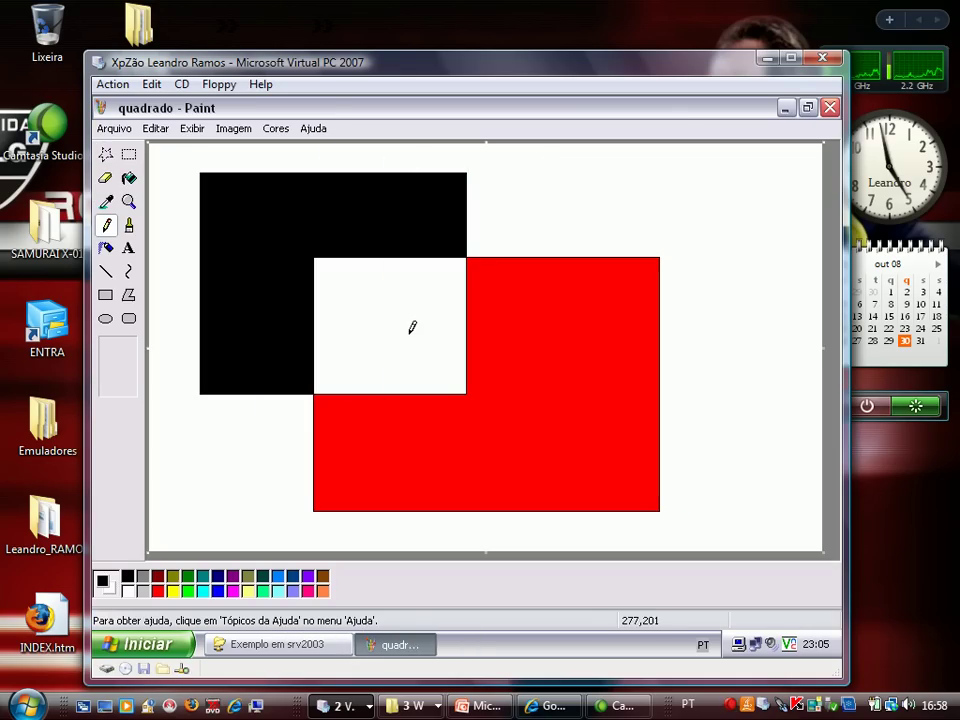
{"action": "left_click", "coordinate": [129, 178]}
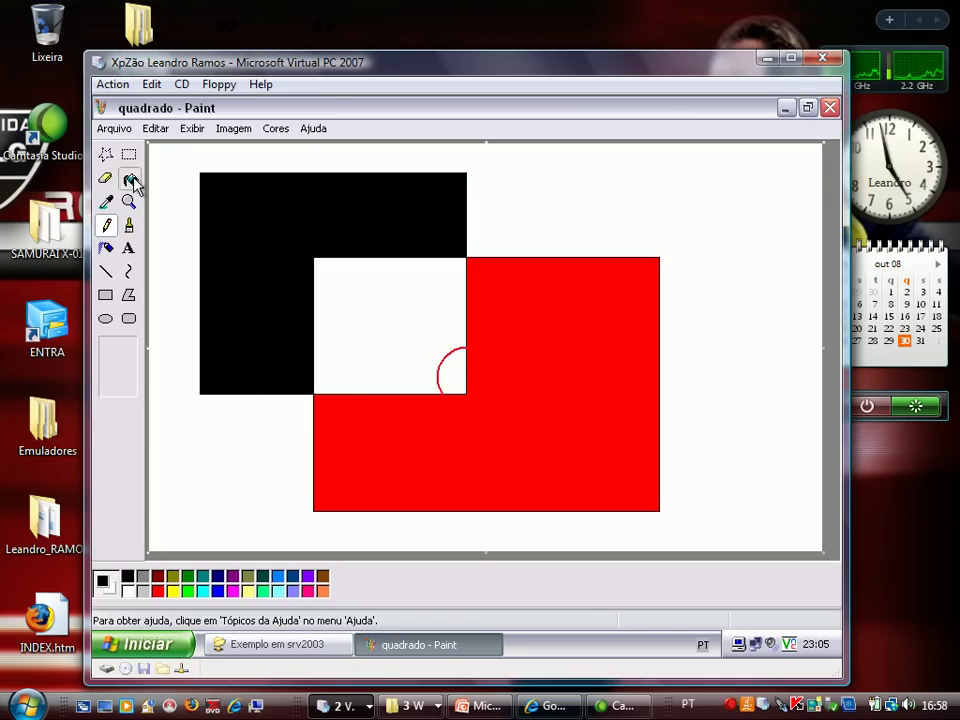
{"action": "left_click", "coordinate": [129, 248]}
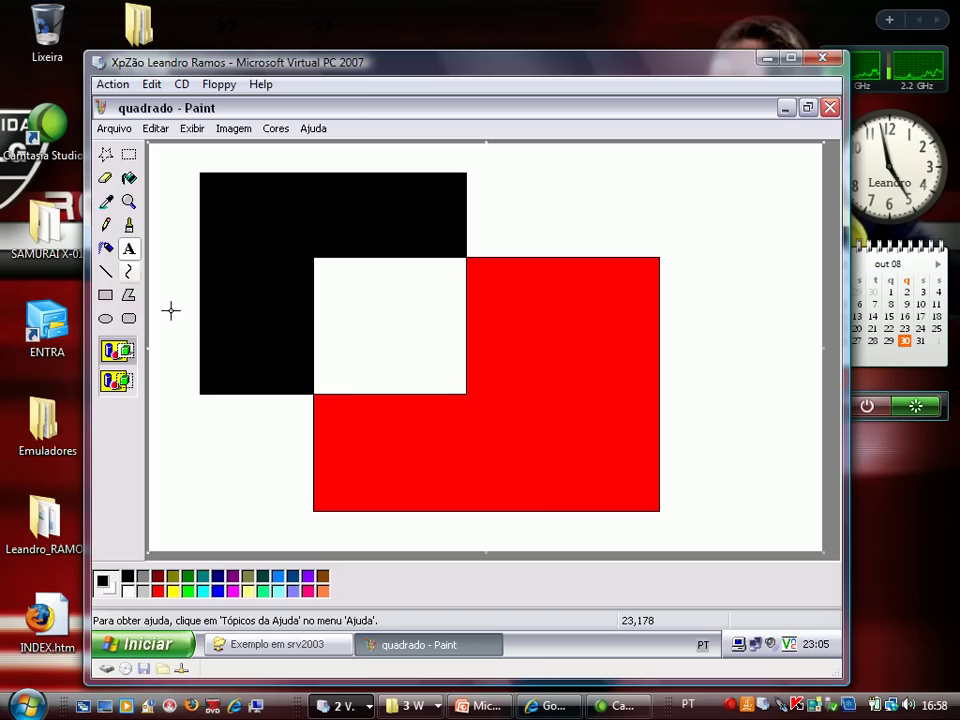
{"action": "left_click_drag", "start_coordinate": [170, 319], "coordinate": [724, 458]}
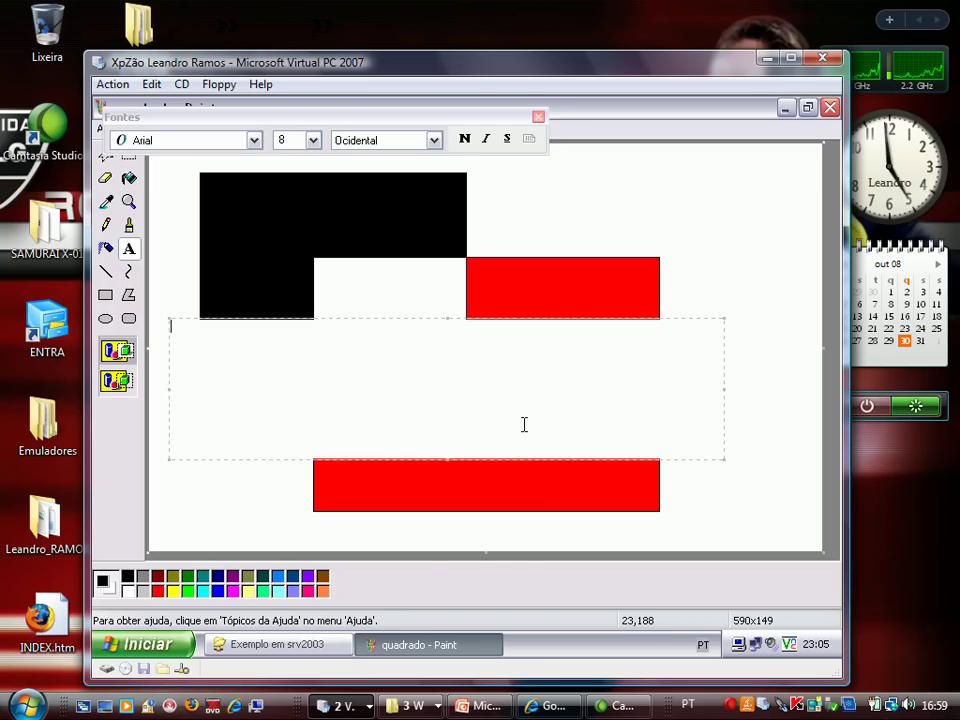
{"action": "type", "text": "VAI TRICOLOR"}
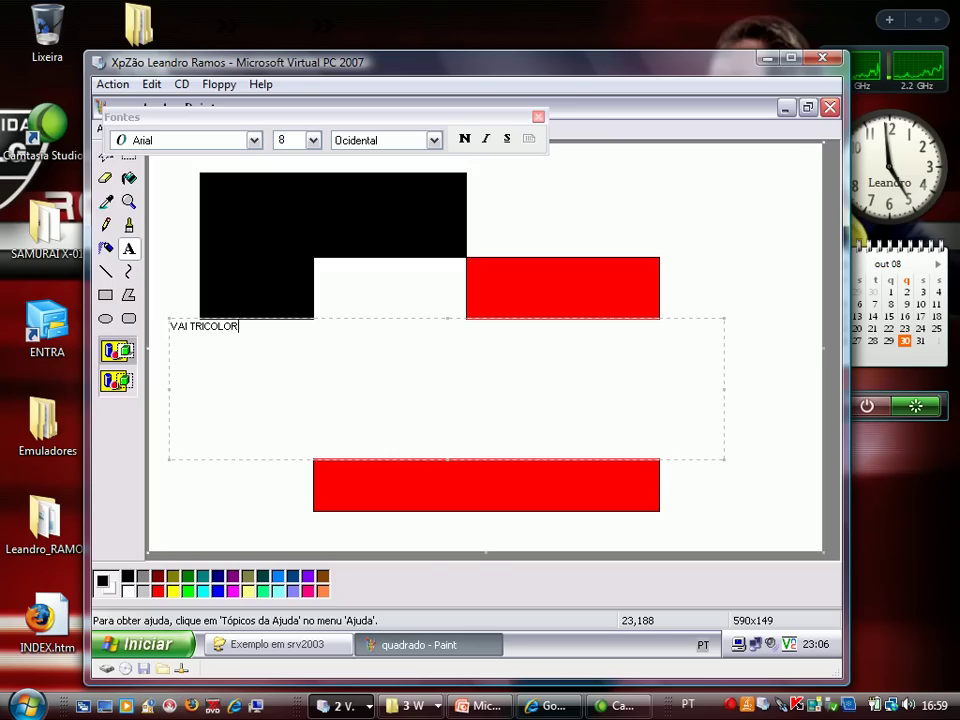
{"action": "left_click", "coordinate": [313, 141]}
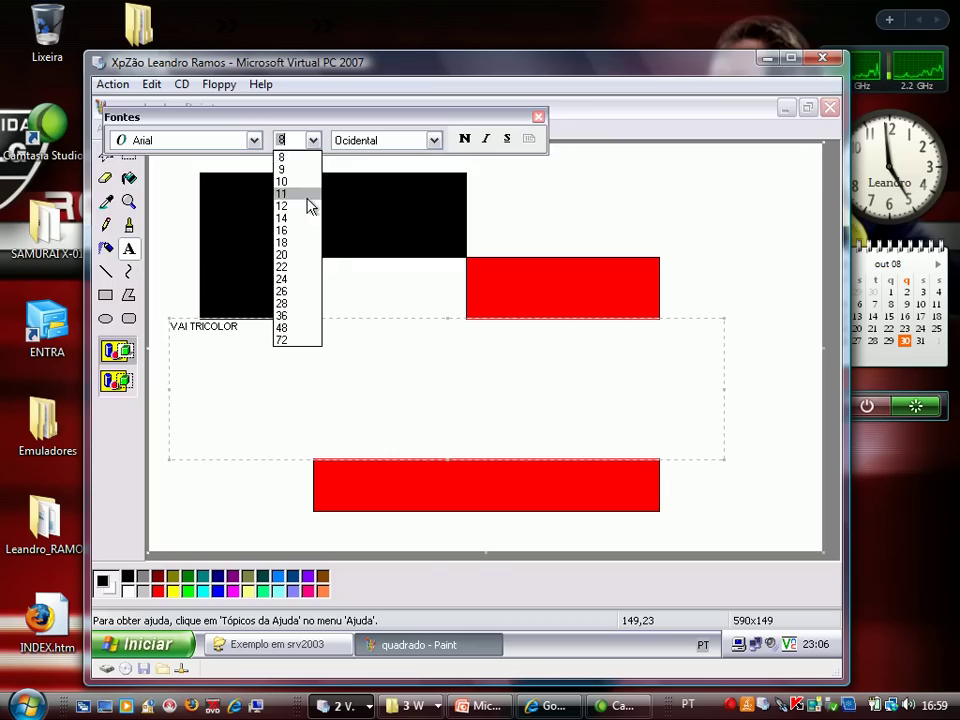
{"action": "left_click", "coordinate": [293, 279]}
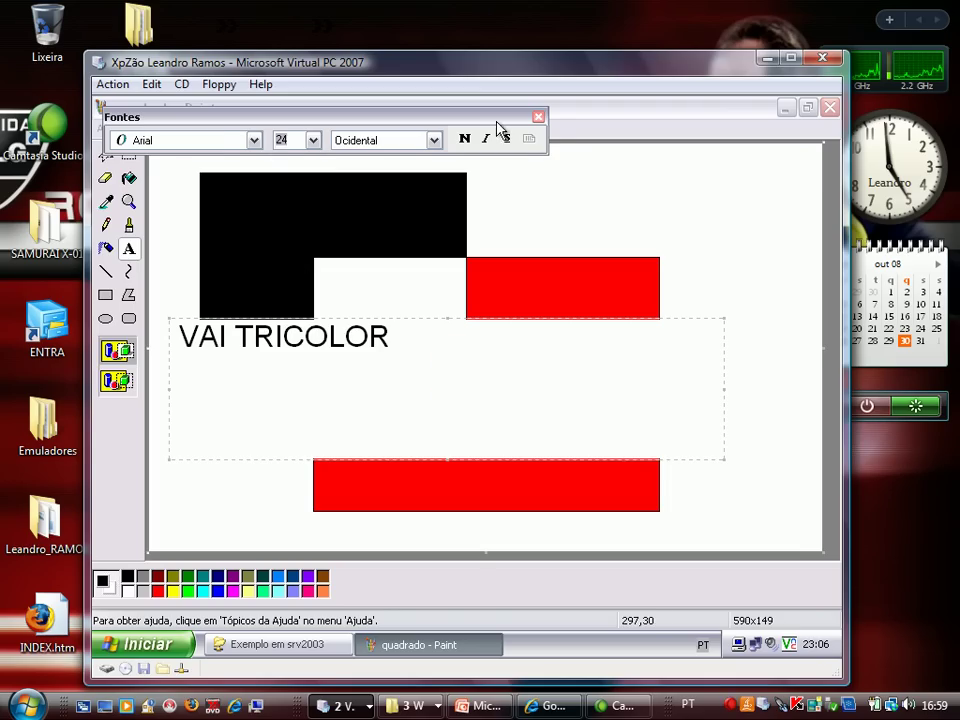
{"action": "left_click", "coordinate": [527, 182]}
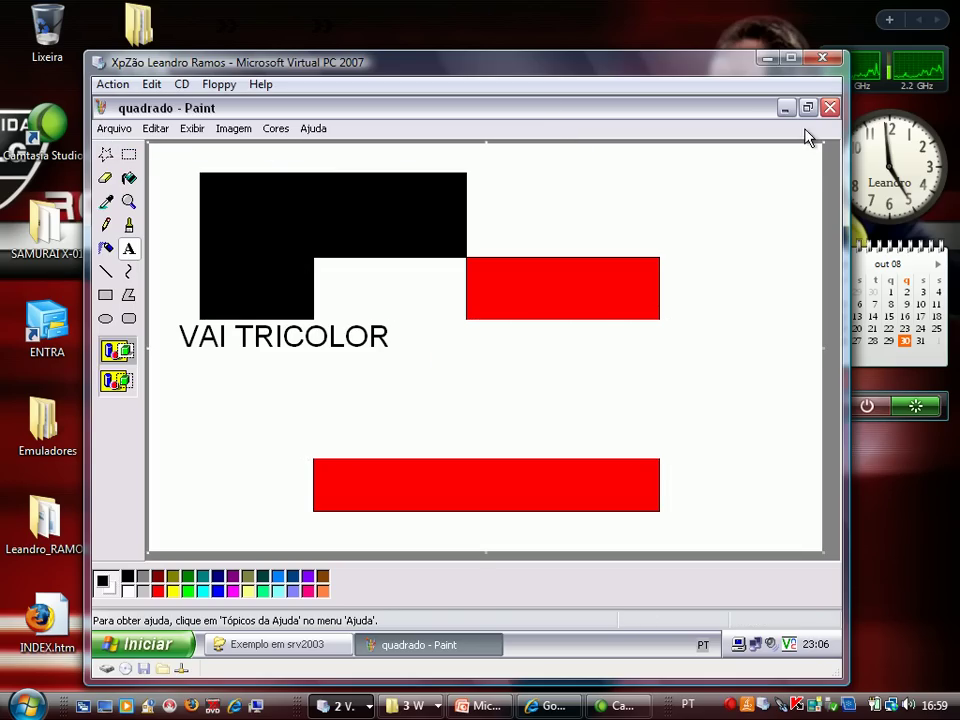
{"action": "left_click", "coordinate": [830, 107]}
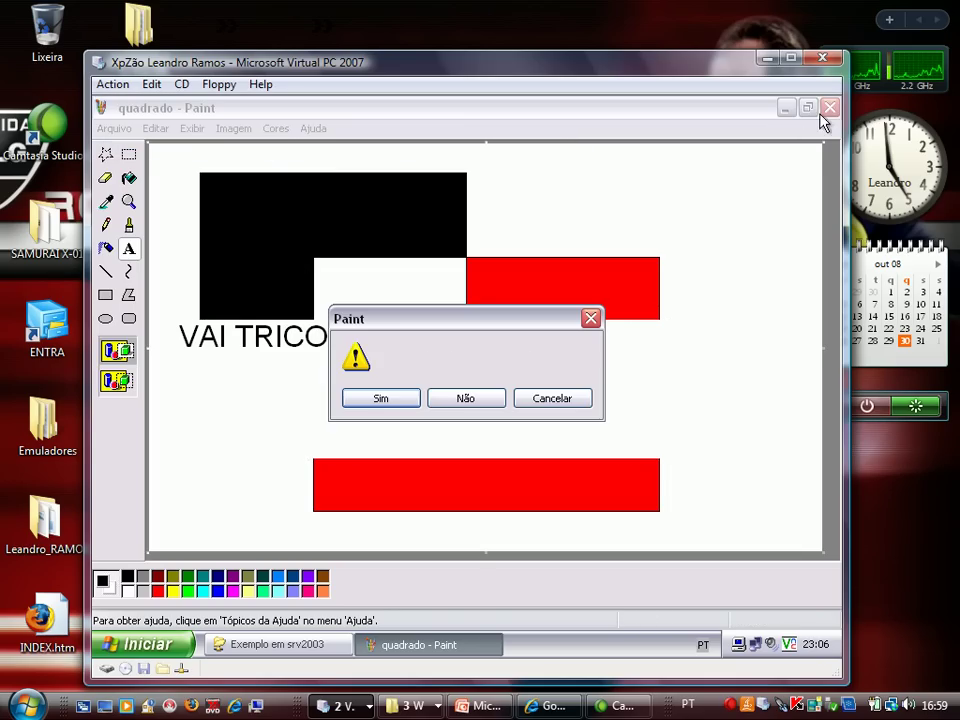
{"action": "left_click", "coordinate": [411, 396]}
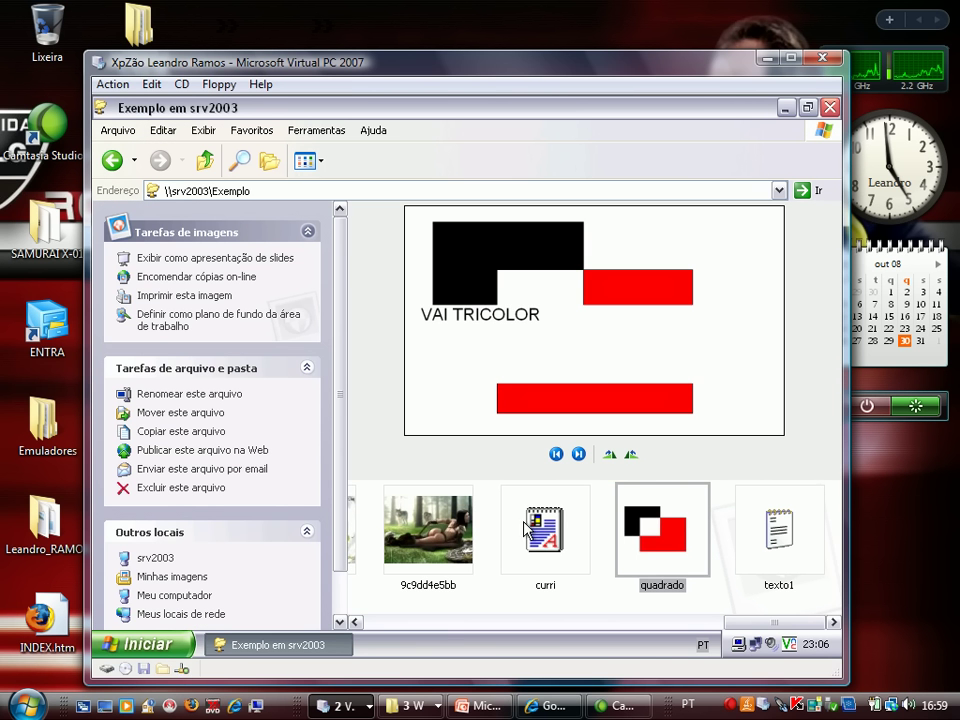
- Create a new text document in Exemplo named Lasanha.txt
{"action": "right_click", "coordinate": [590, 540]}
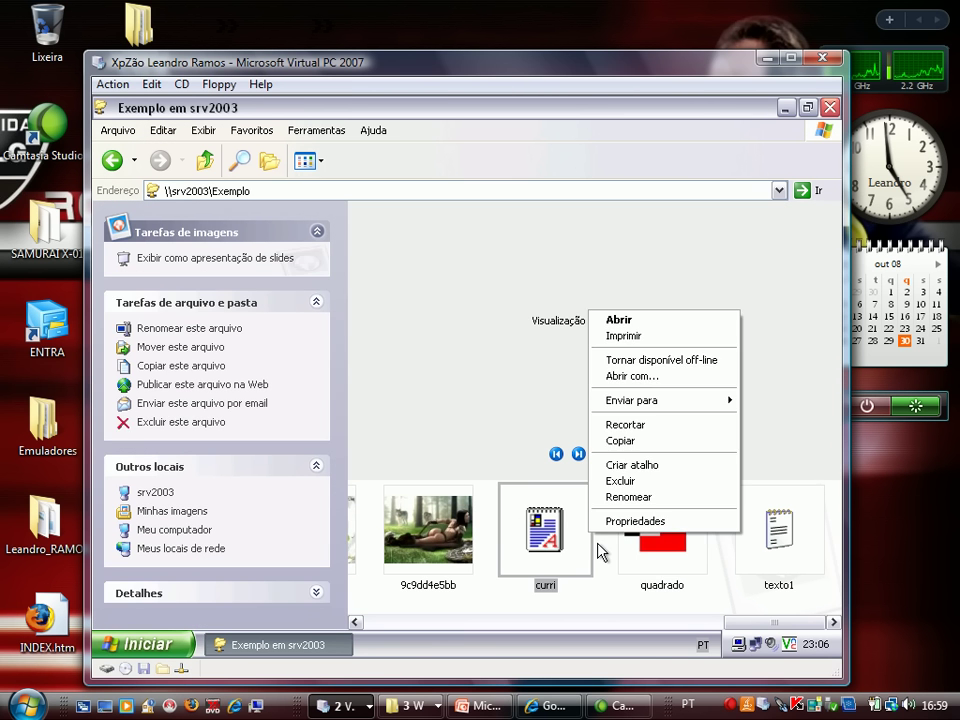
{"action": "left_click", "coordinate": [599, 551]}
{"action": "right_click", "coordinate": [600, 552]}
{"action": "mouse_move", "coordinate": [628, 511]}
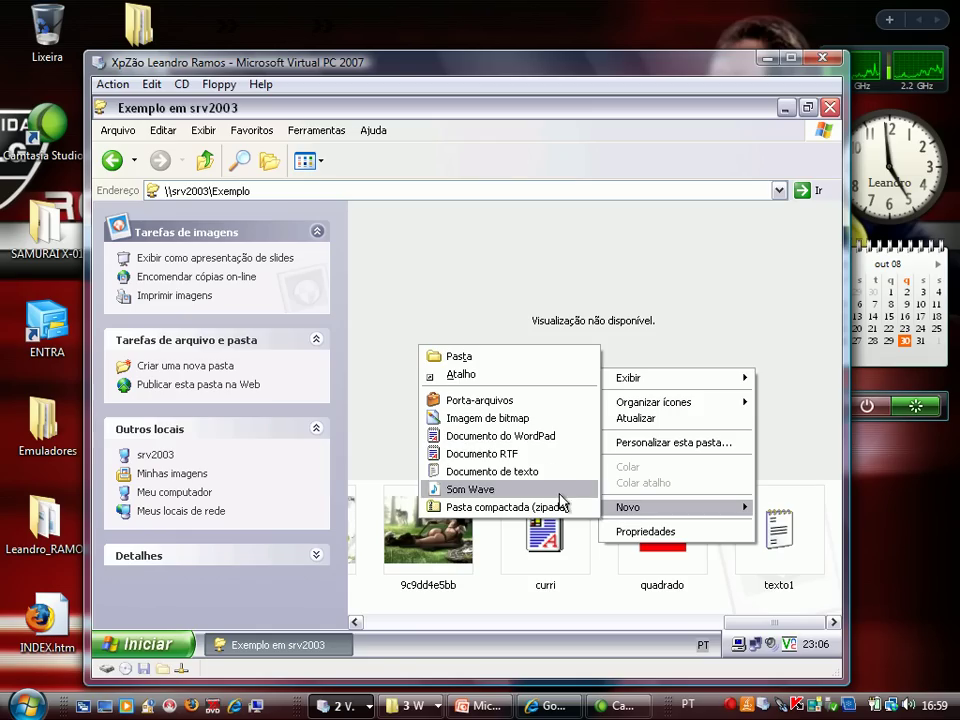
{"action": "left_click", "coordinate": [461, 470]}
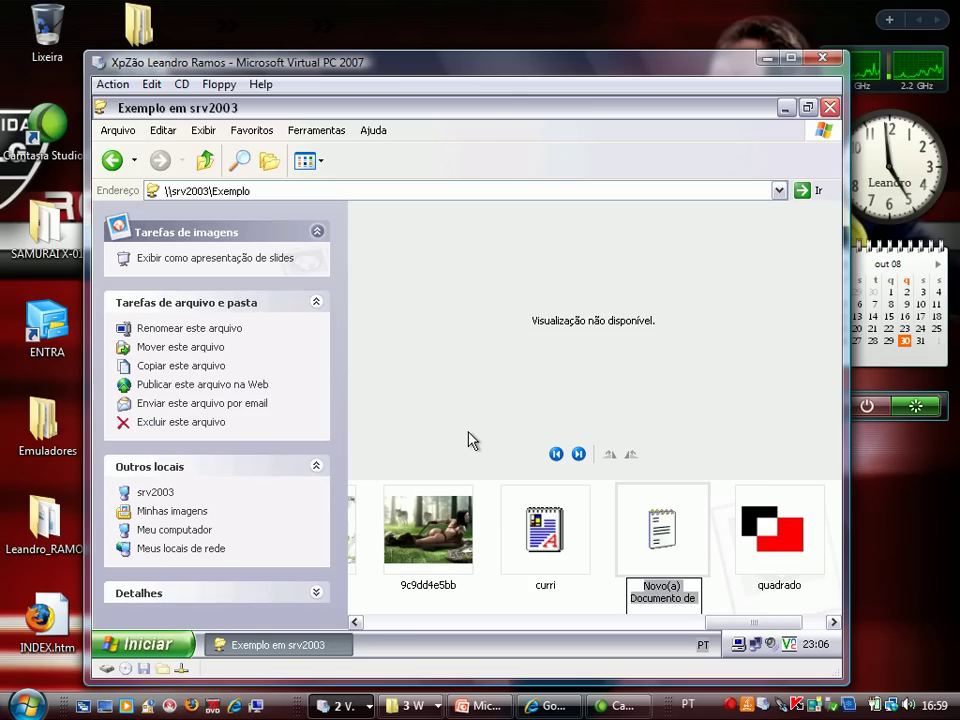
{"action": "type", "text": "La"}
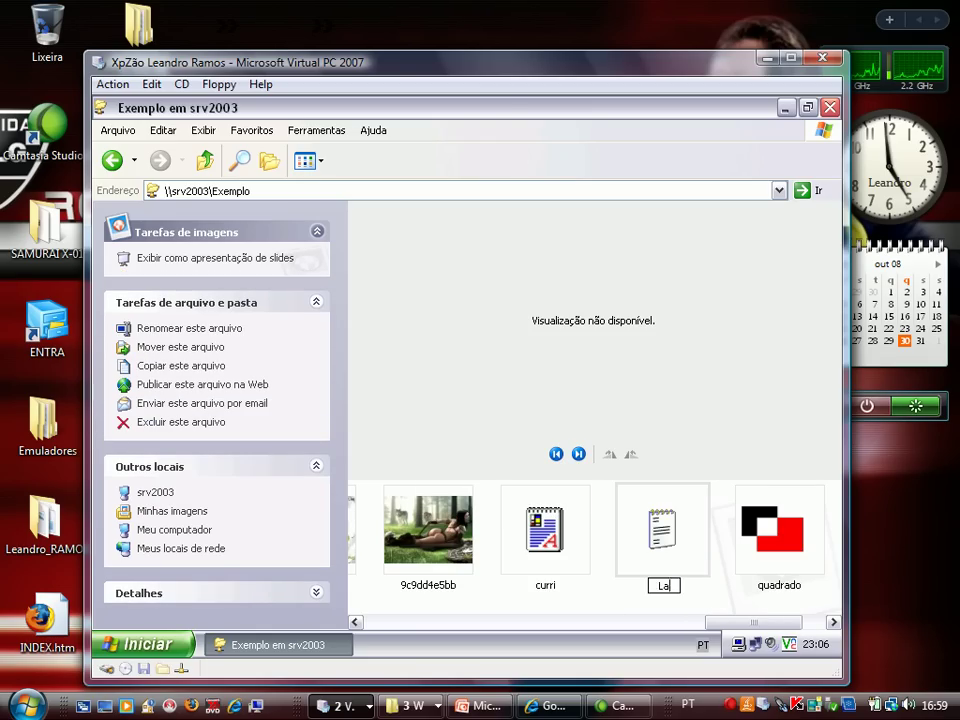
{"action": "type", "text": "sanha."}
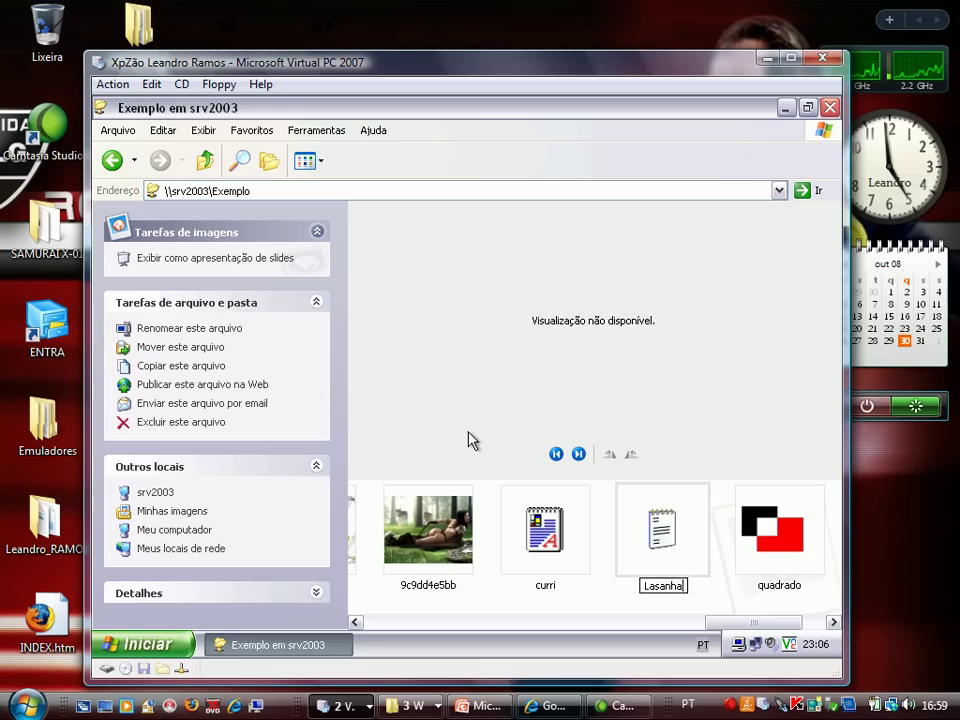
{"action": "type", "text": "txt"}
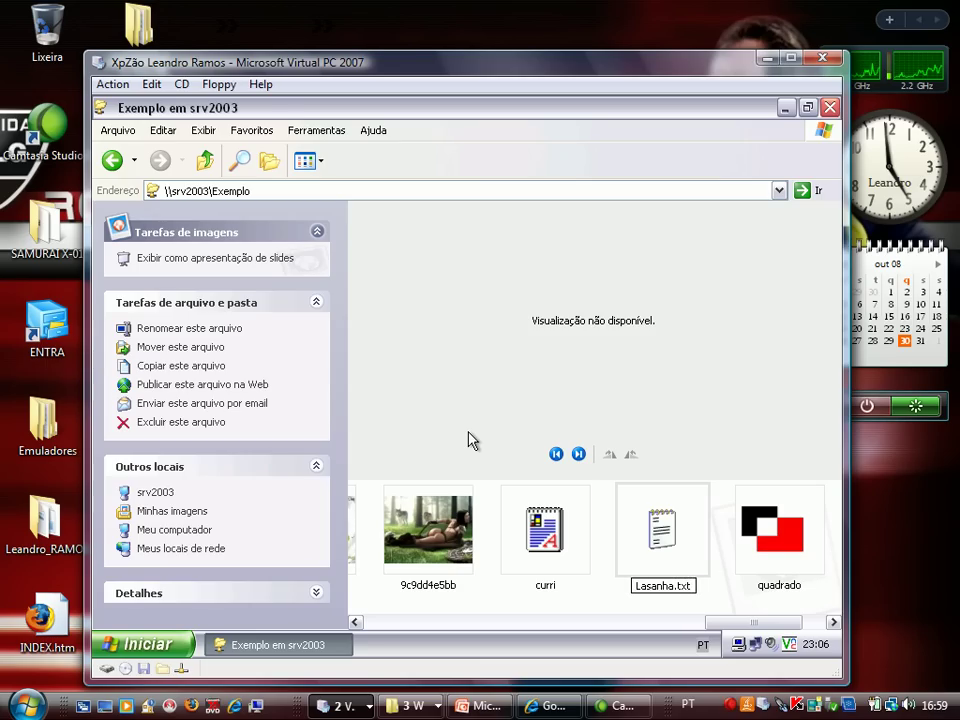
{"action": "key", "text": "Return"}
{"action": "key", "text": "Return"}
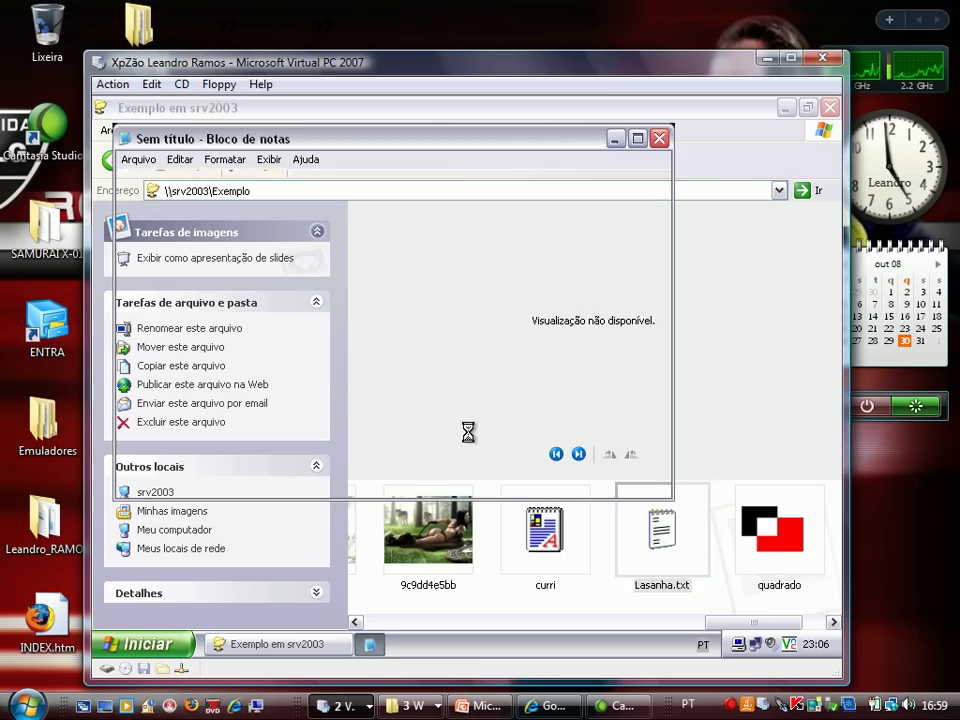
- Fill Lasanha.txt with a line of random letters, save it, and close the Exemplo window
{"action": "type", "text": "snfienfiesnfiesfnfnesfnofnes"}
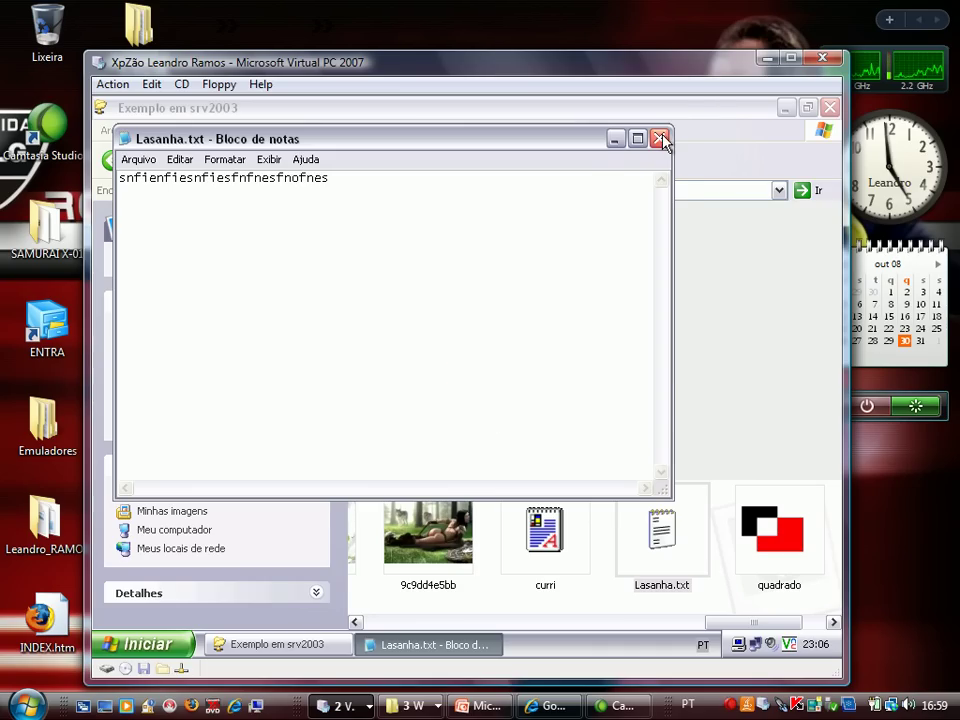
{"action": "key", "text": "alt+F4"}
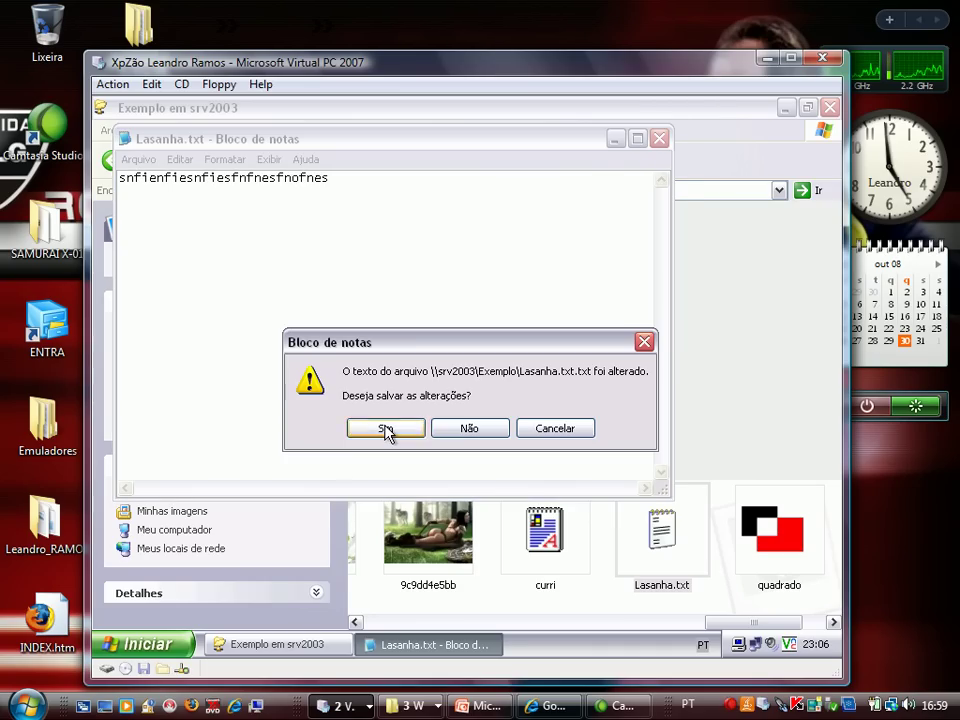
{"action": "left_click", "coordinate": [387, 428]}
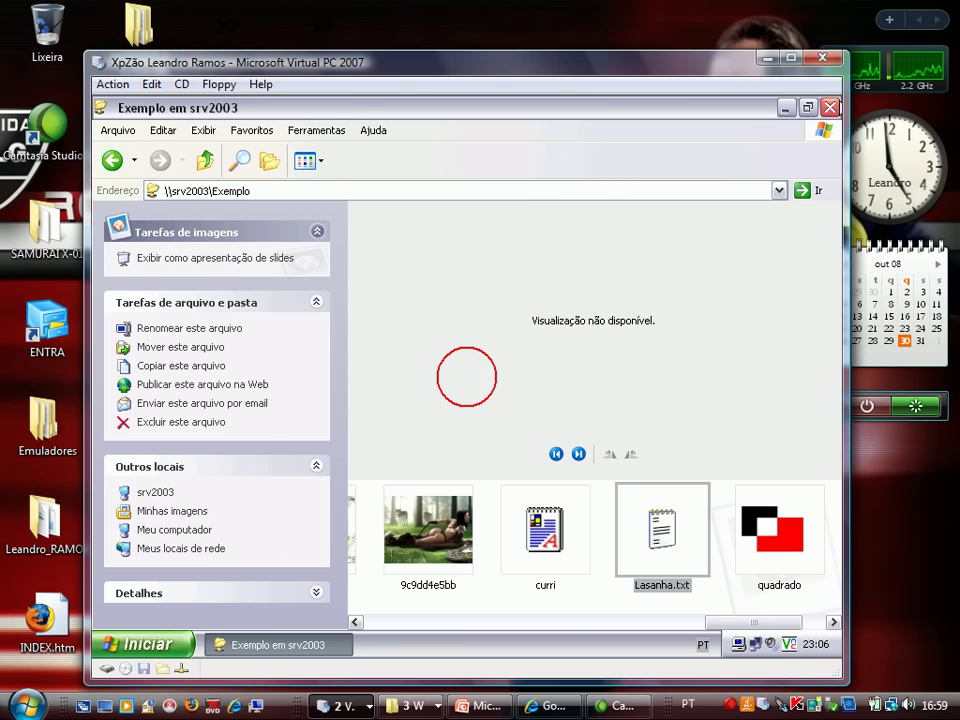
{"action": "key", "text": "alt+F4"}
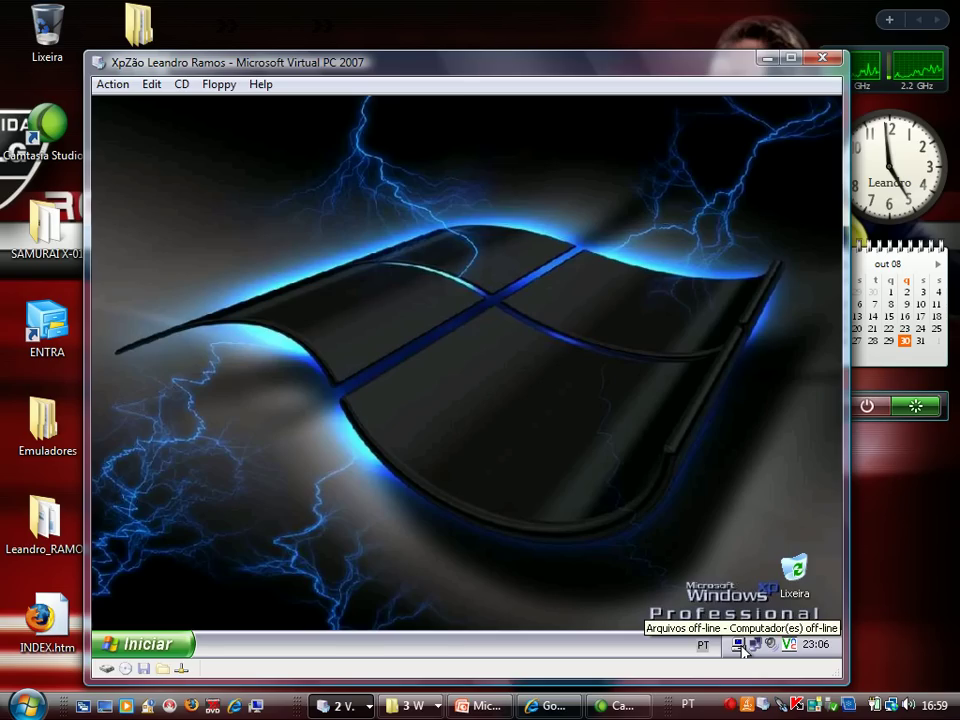
- On the Windows Server 2003 VM, enable the Conexão local network connection
{"action": "left_click", "coordinate": [767, 58]}
{"action": "left_click", "coordinate": [340, 706]}
{"action": "left_click", "coordinate": [362, 678]}
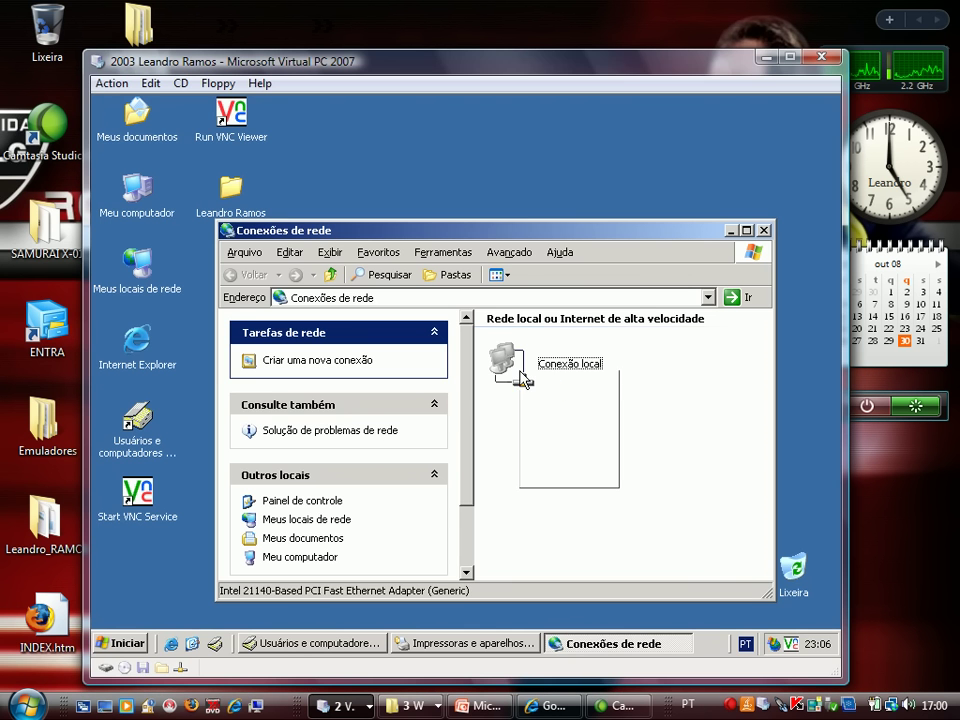
{"action": "right_click", "coordinate": [524, 378]}
{"action": "left_click", "coordinate": [553, 384]}
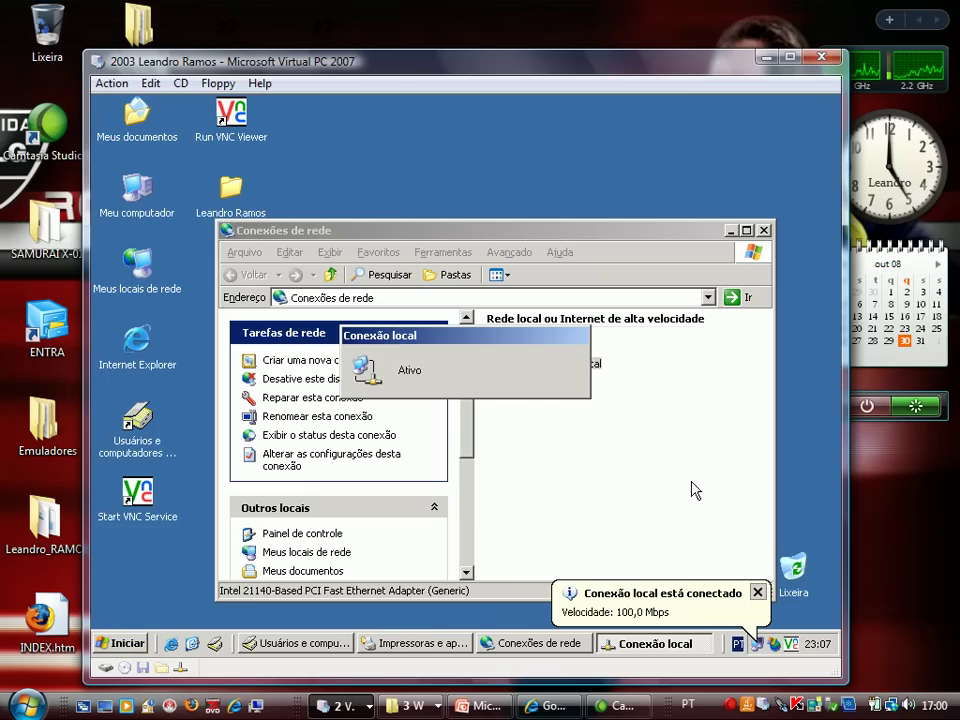
- Minimize the server VM and bring the XpZão client VM window back to the front
{"action": "left_click", "coordinate": [696, 551]}
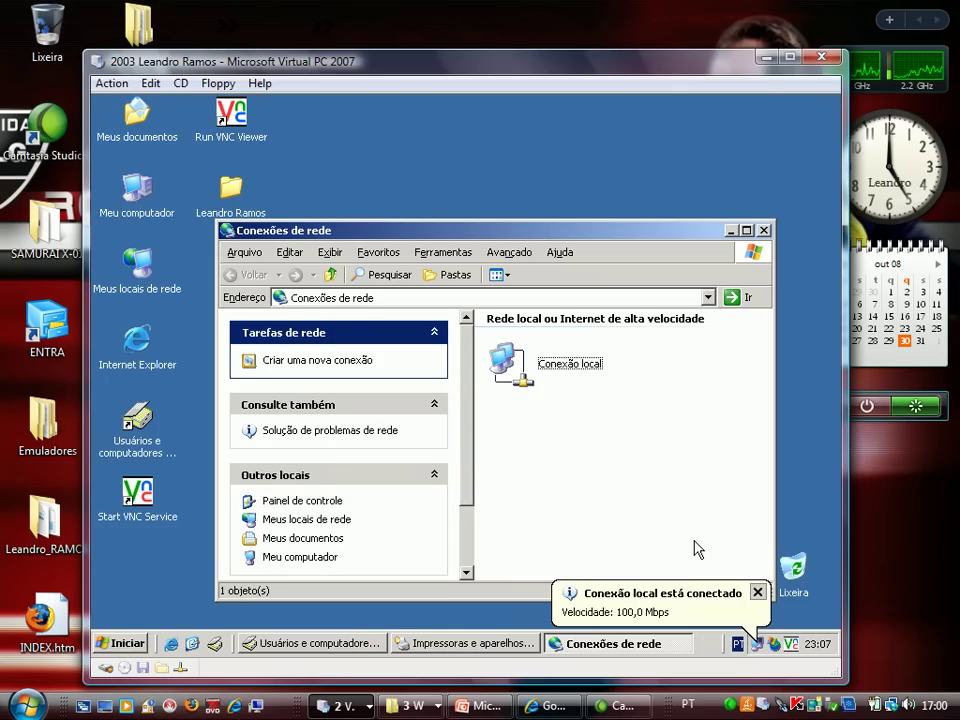
{"action": "left_click", "coordinate": [767, 57]}
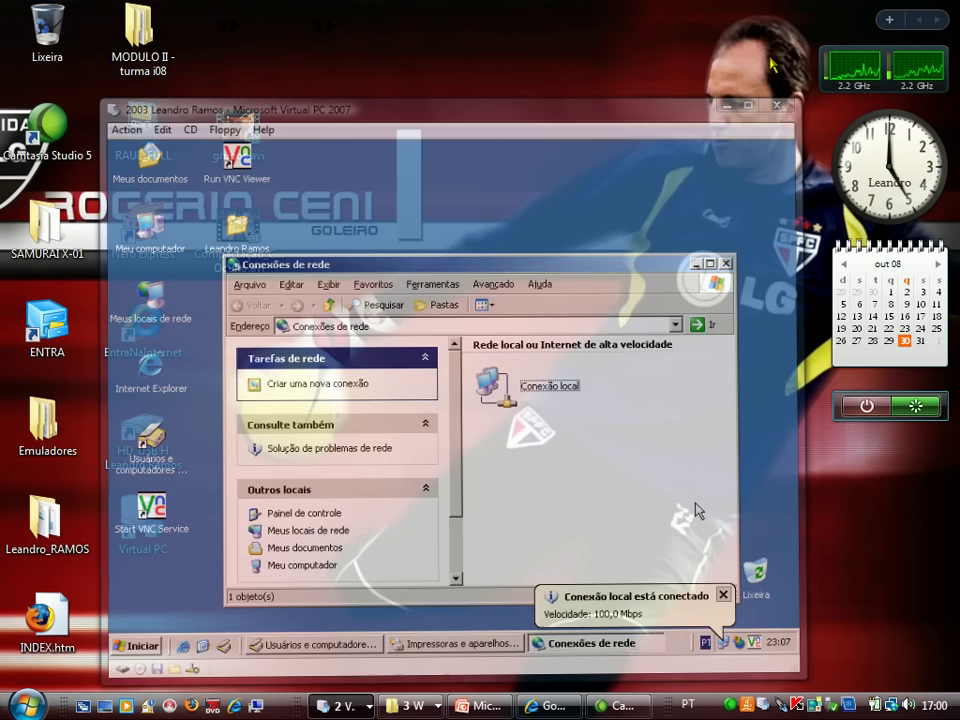
{"action": "left_click", "coordinate": [340, 706]}
{"action": "left_click", "coordinate": [376, 655]}
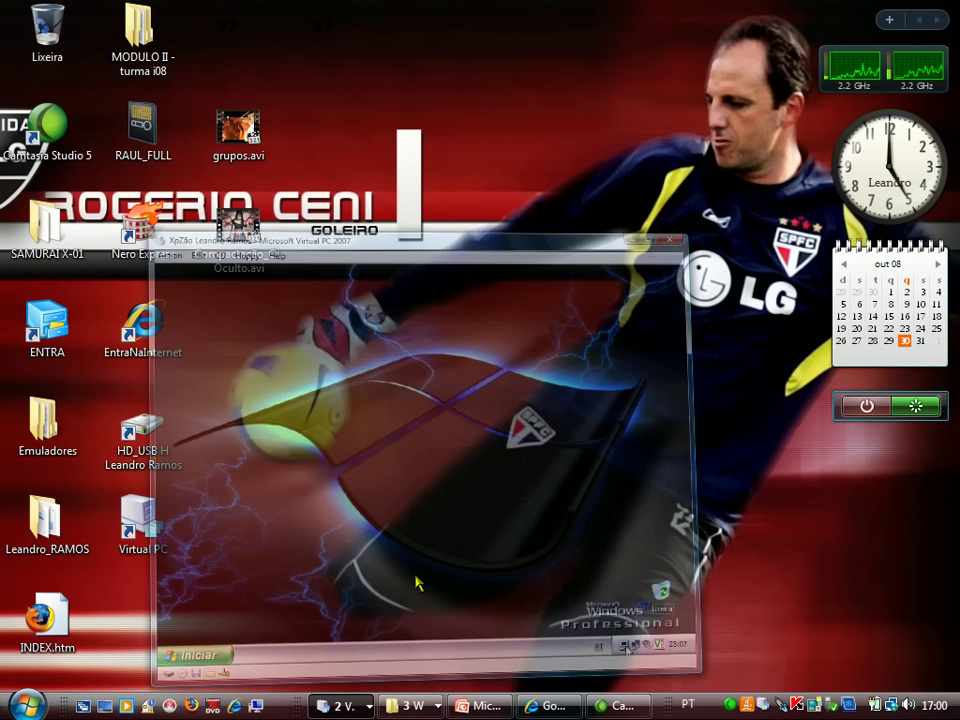
{"action": "left_click", "coordinate": [467, 375]}
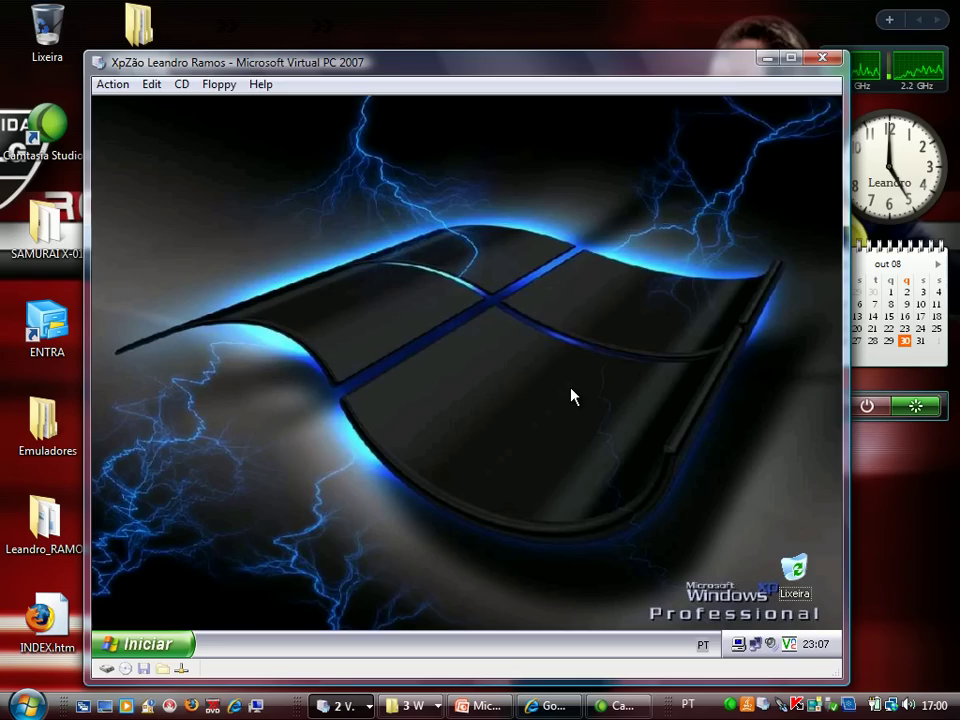
- Synchronize the offline Exemplo files with SRV2003 and close the Sincronização concluída notice
{"action": "left_click", "coordinate": [741, 648]}
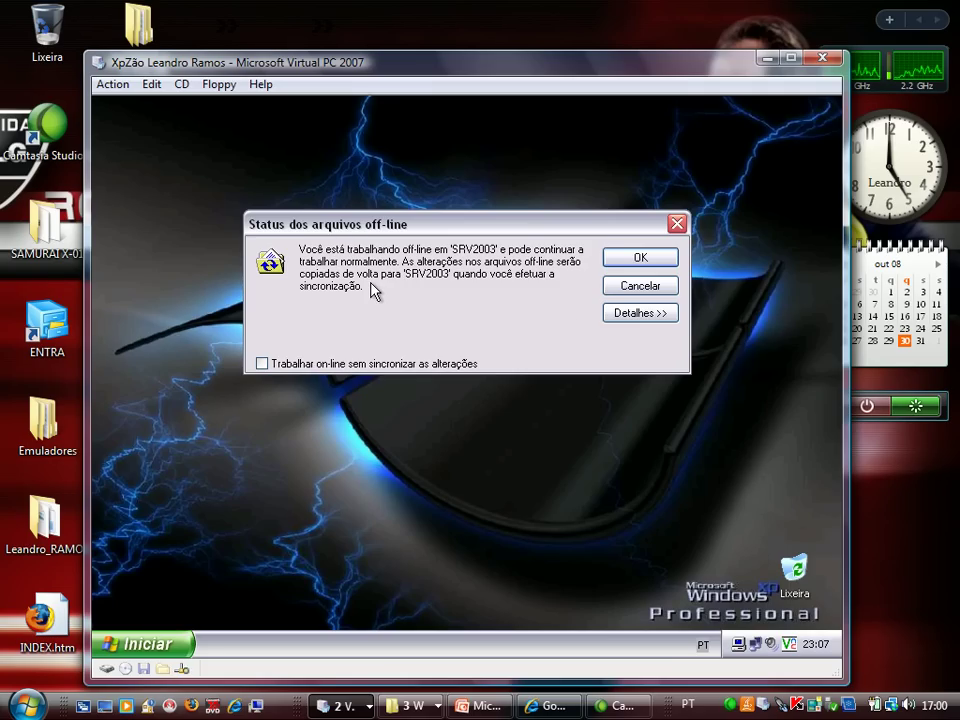
{"action": "left_click", "coordinate": [663, 258]}
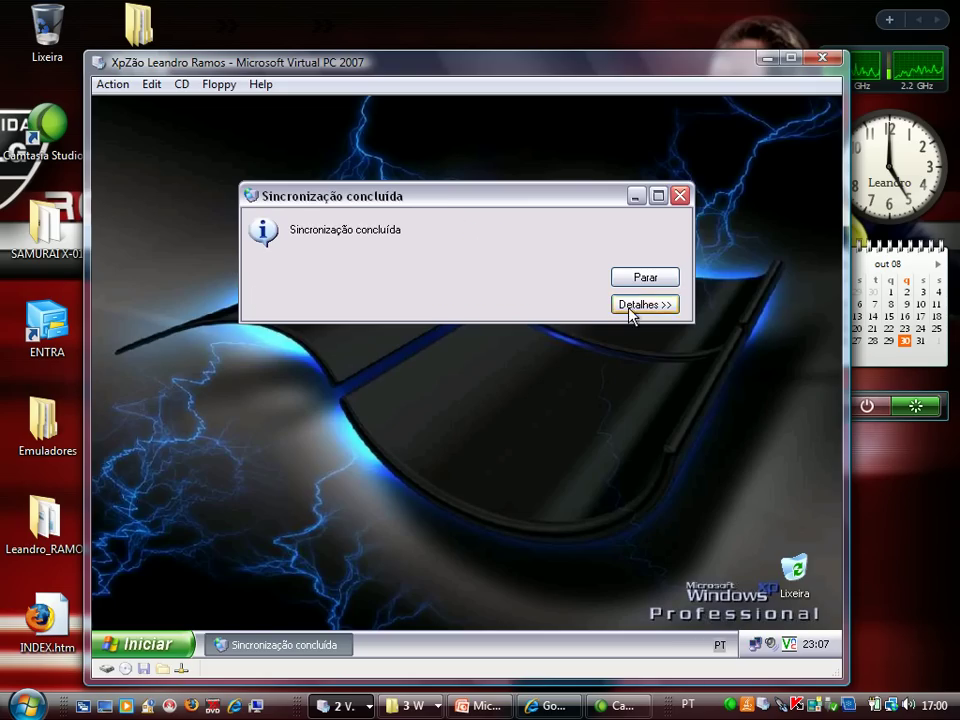
{"action": "left_click", "coordinate": [643, 280]}
- Run \\srv2003 from Iniciar > Executar to list the server's shares
{"action": "left_click", "coordinate": [188, 640]}
{"action": "left_click", "coordinate": [295, 585]}
{"action": "left_click", "coordinate": [242, 600]}
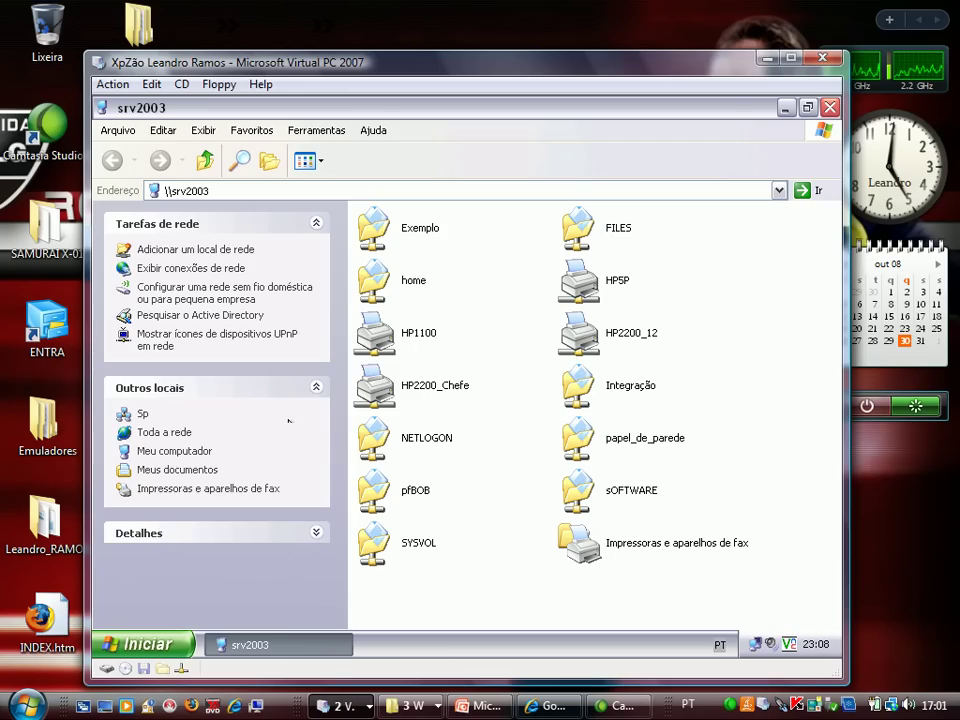
- Open the Exemplo share, preview the synced quadrado and Lasanha.txt, then minimize the VM window
{"action": "double_click", "coordinate": [420, 230]}
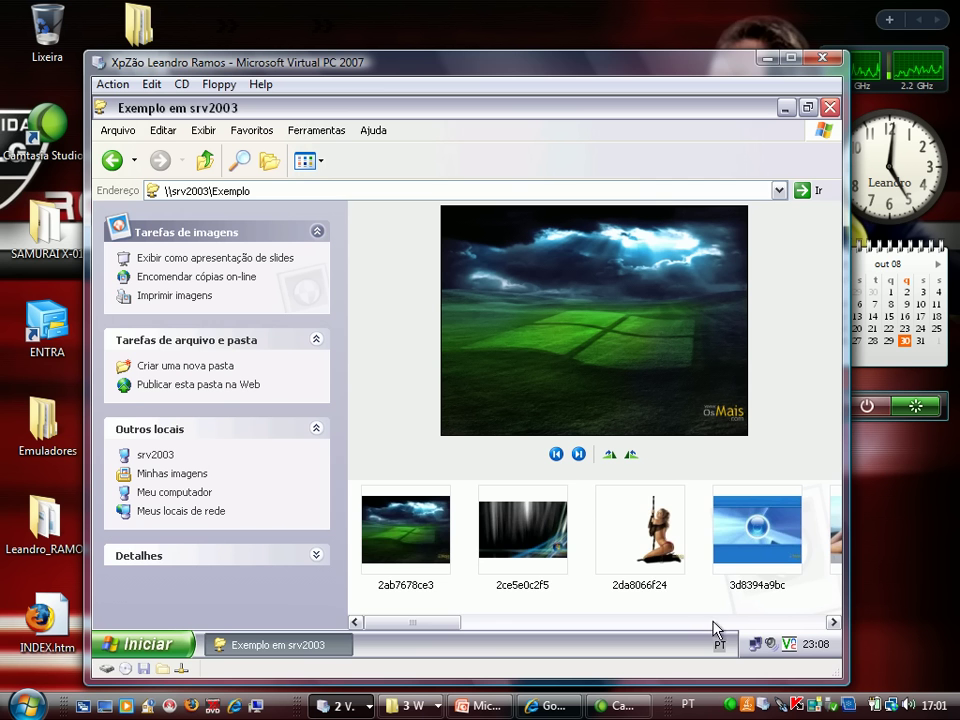
{"action": "left_click", "coordinate": [831, 622]}
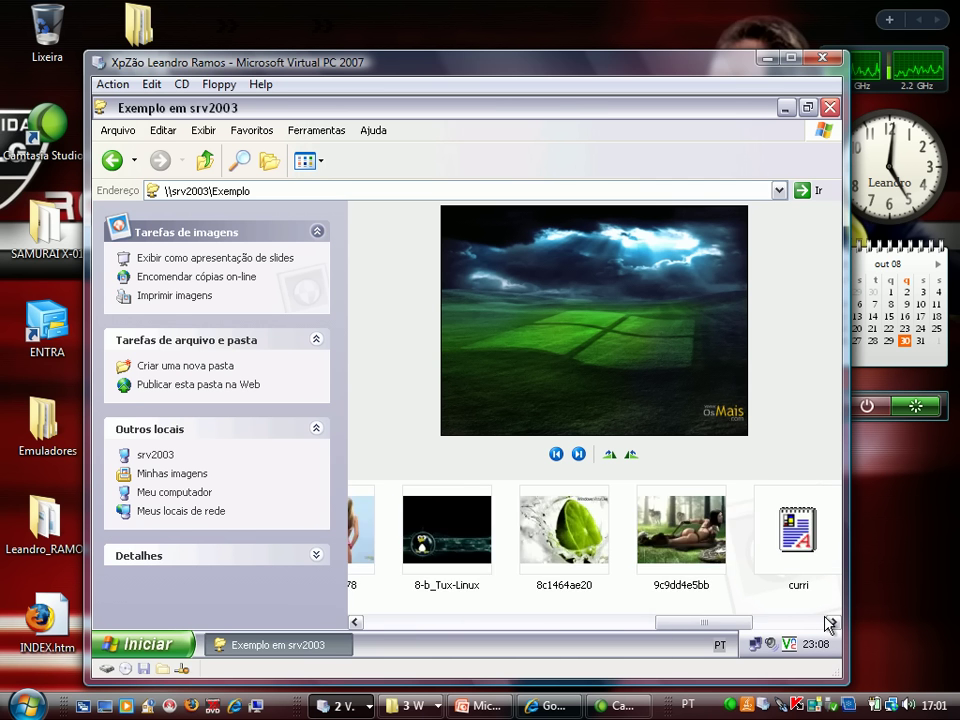
{"action": "left_click", "coordinate": [830, 622]}
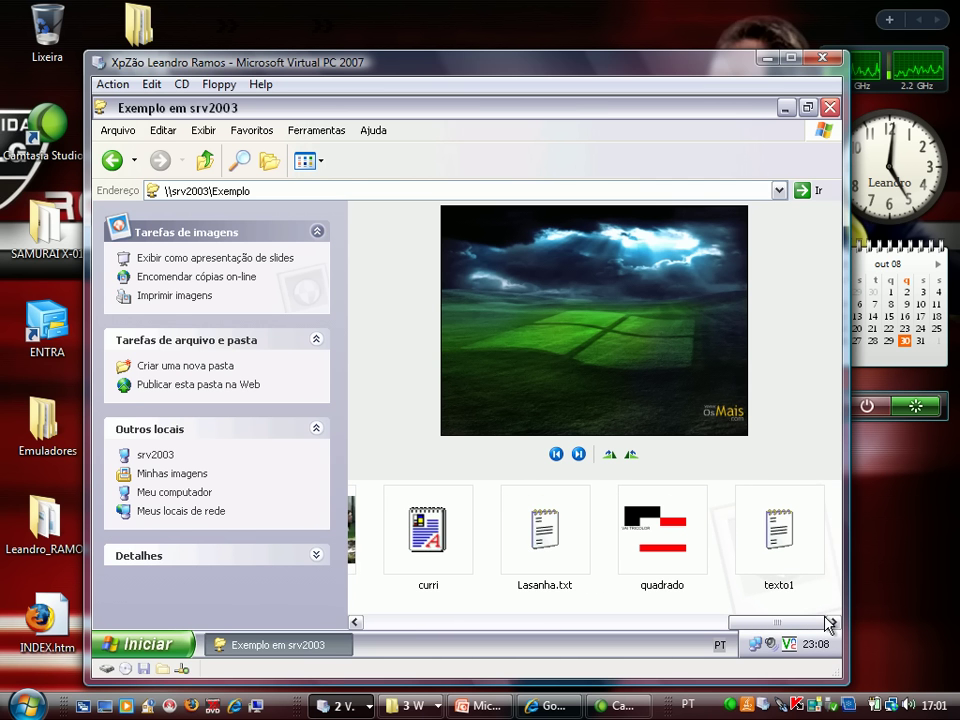
{"action": "left_click", "coordinate": [637, 533]}
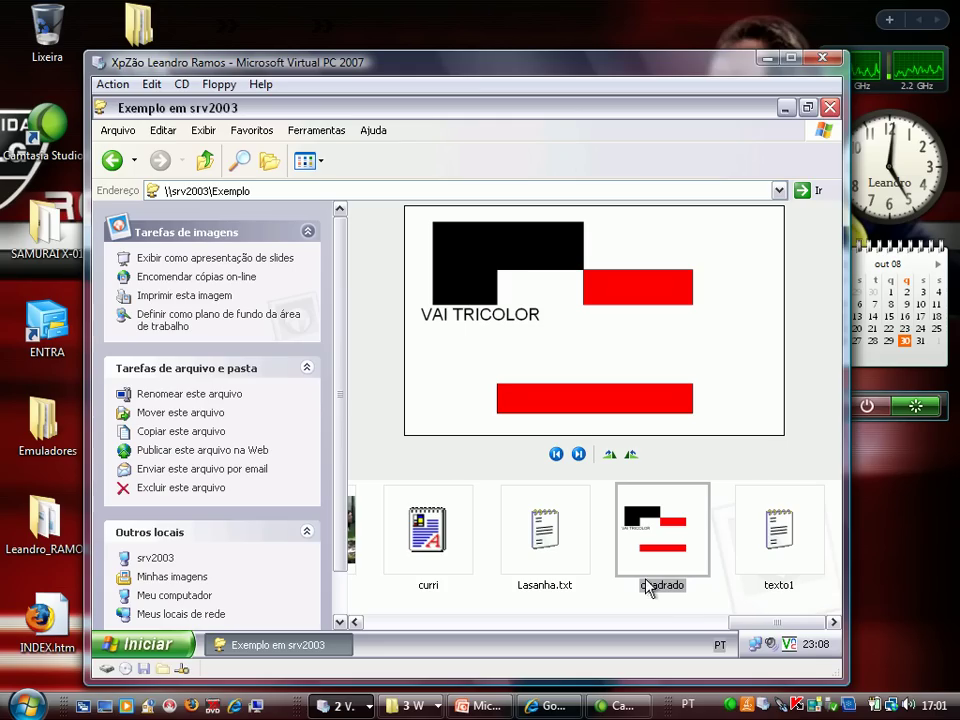
{"action": "left_click", "coordinate": [530, 540]}
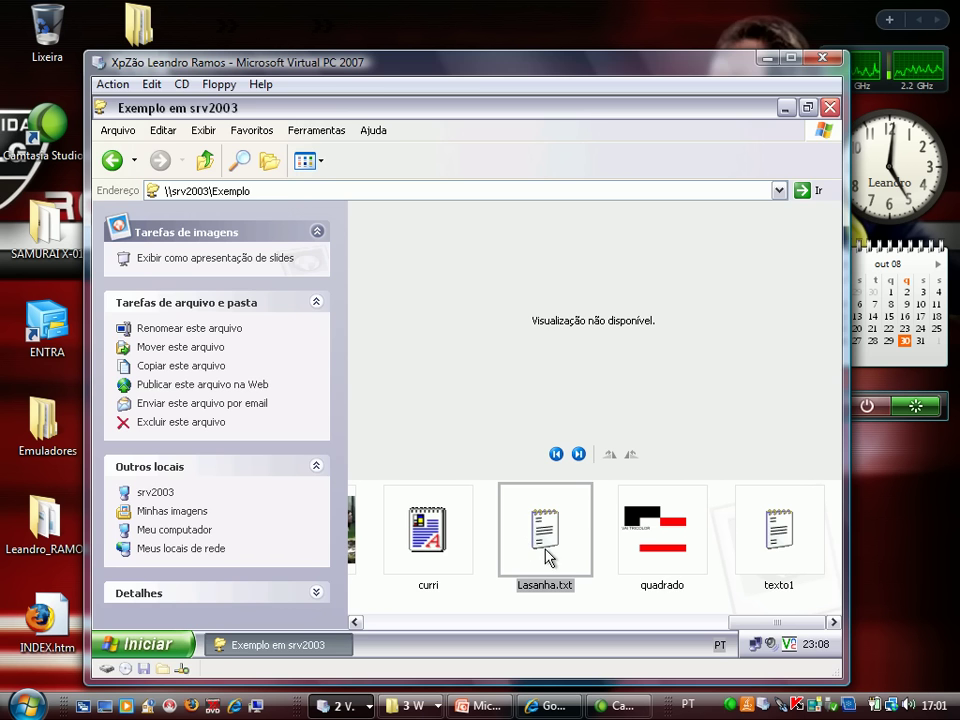
{"action": "left_click", "coordinate": [769, 58]}
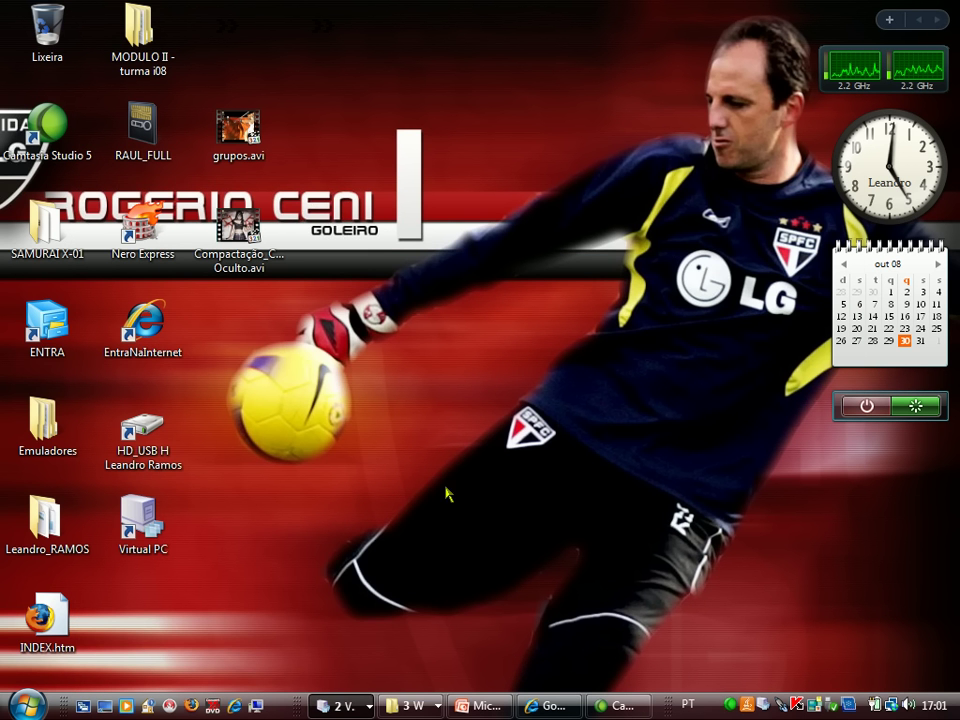
{"action": "mouse_move", "coordinate": [372, 693]}
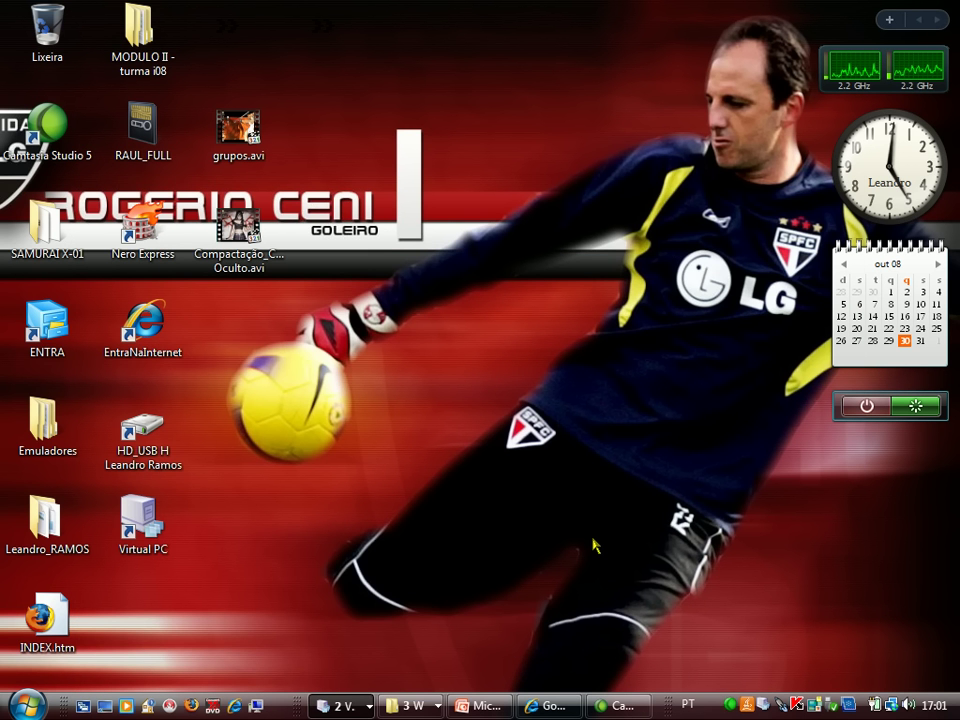